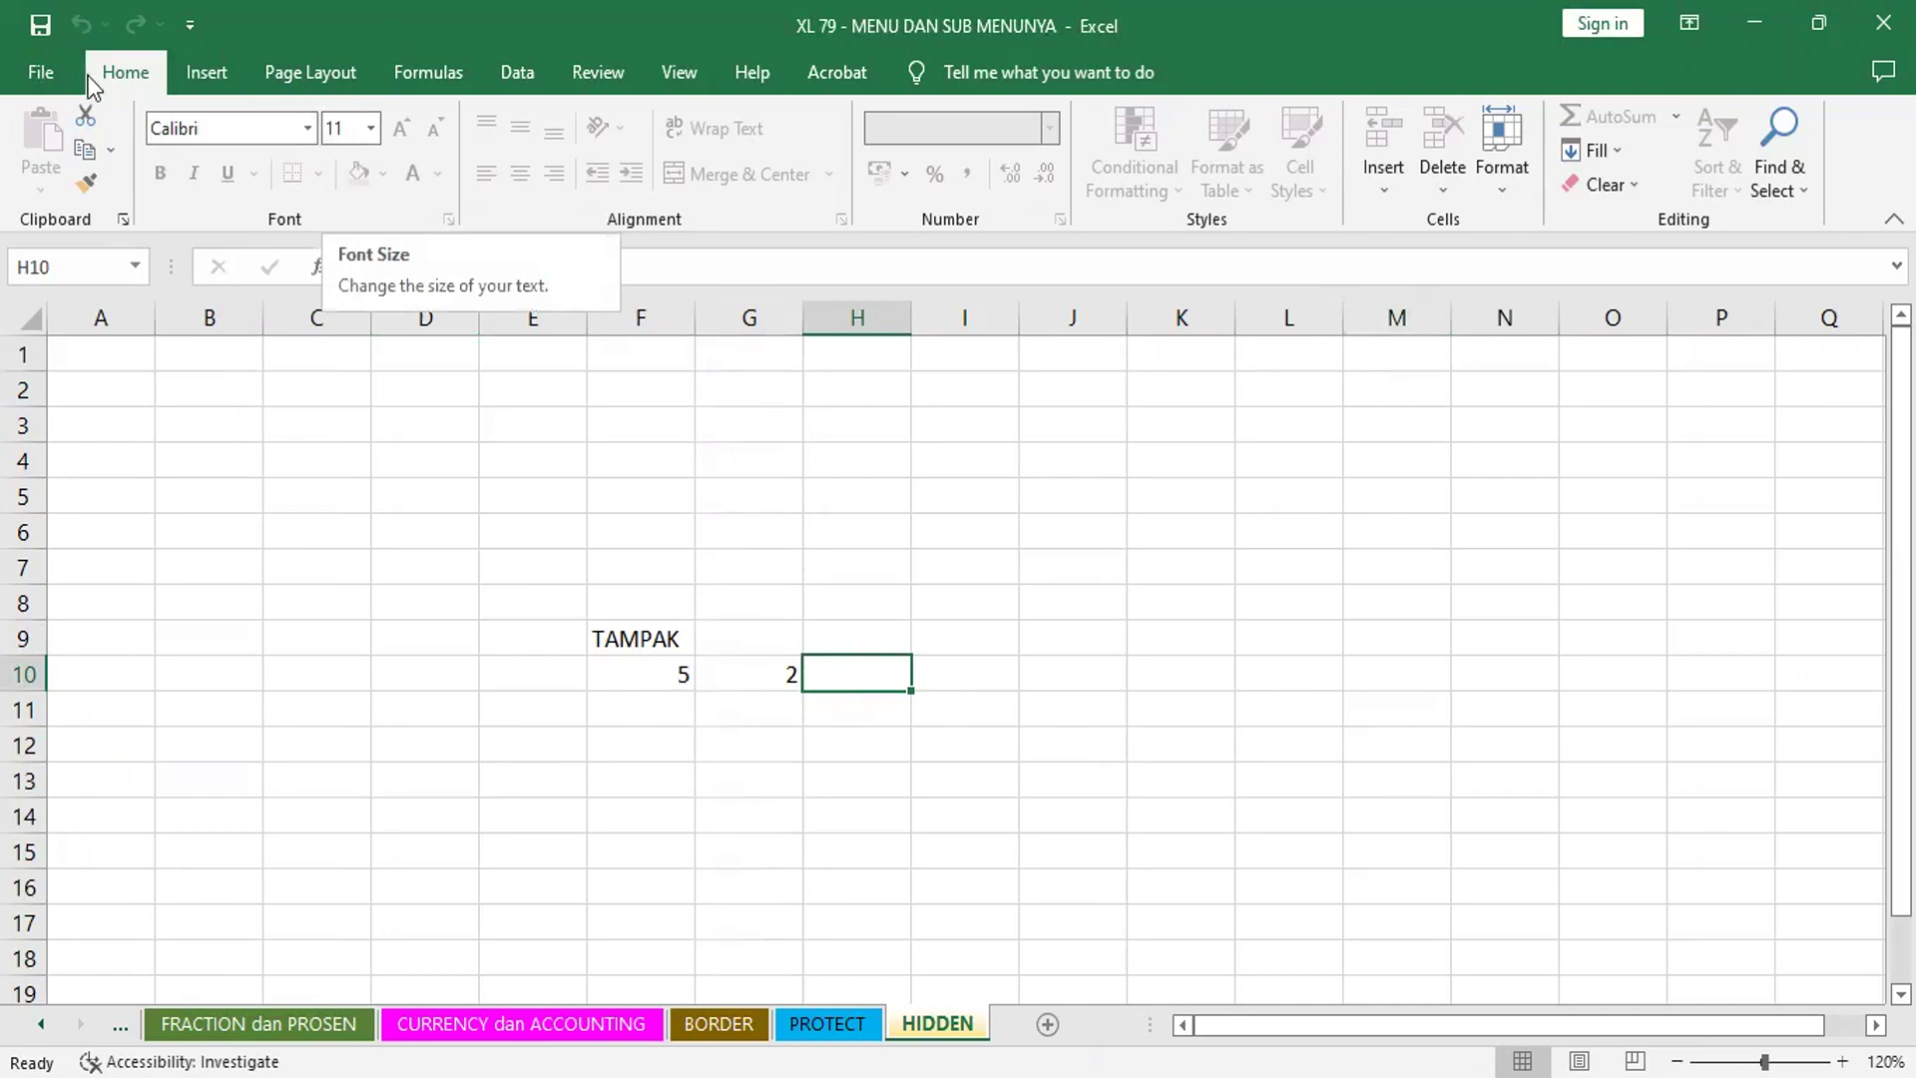
- Glance at the File backstage, then return to the HIDDEN sheet with the Insert ribbon showing
click(38, 72)
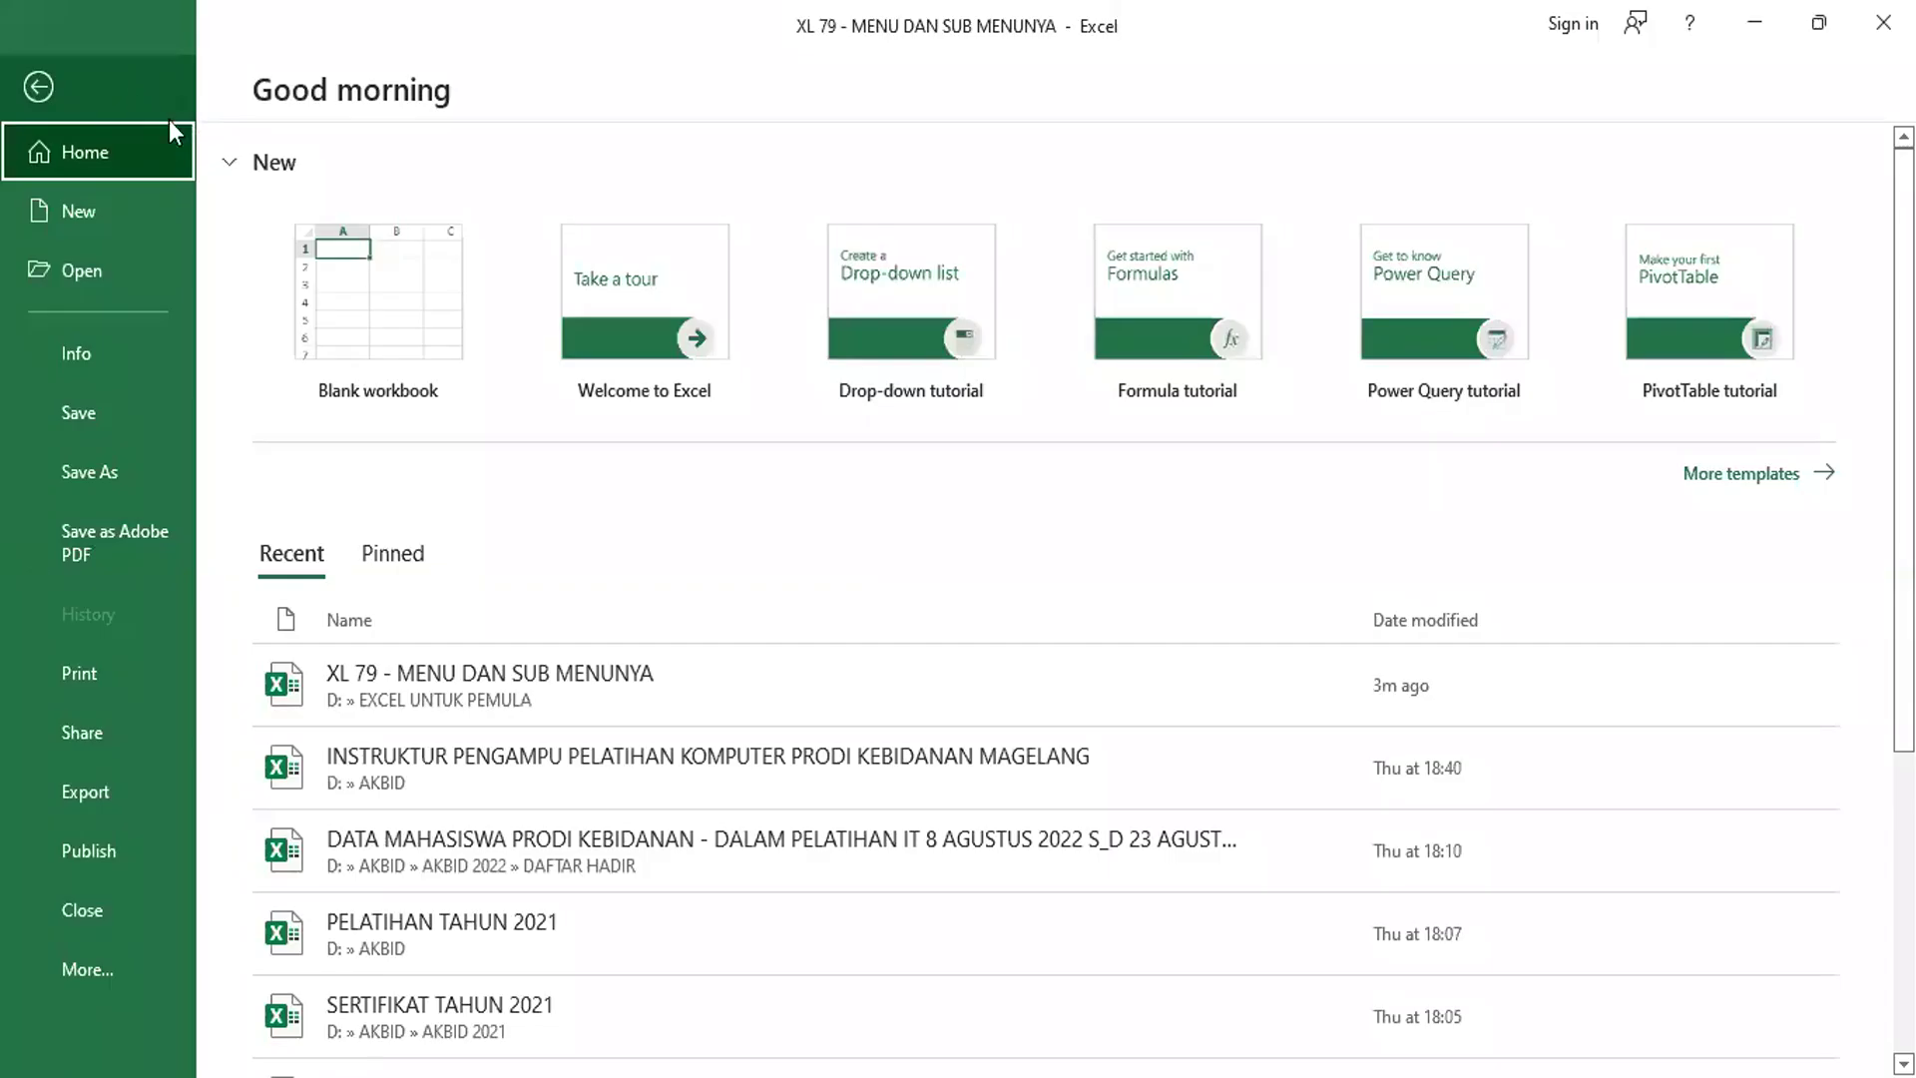
click(38, 87)
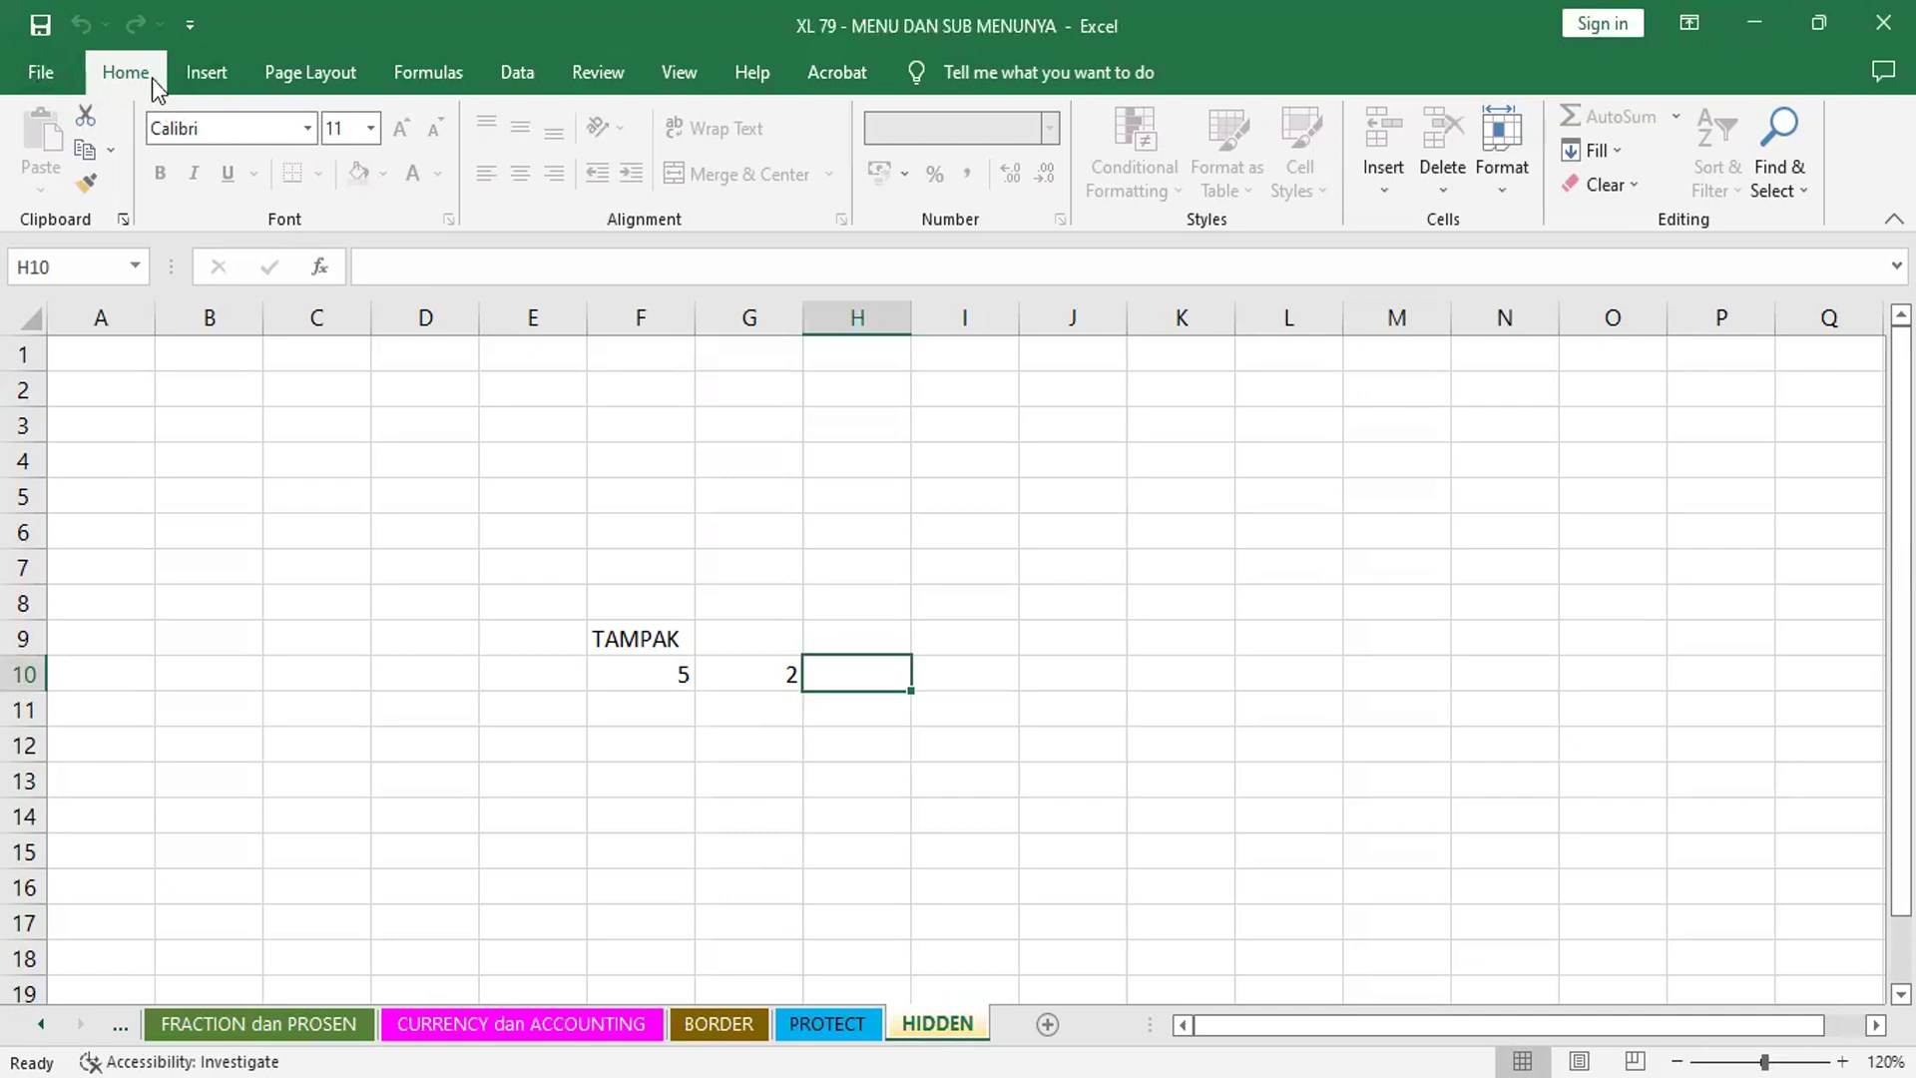
click(215, 70)
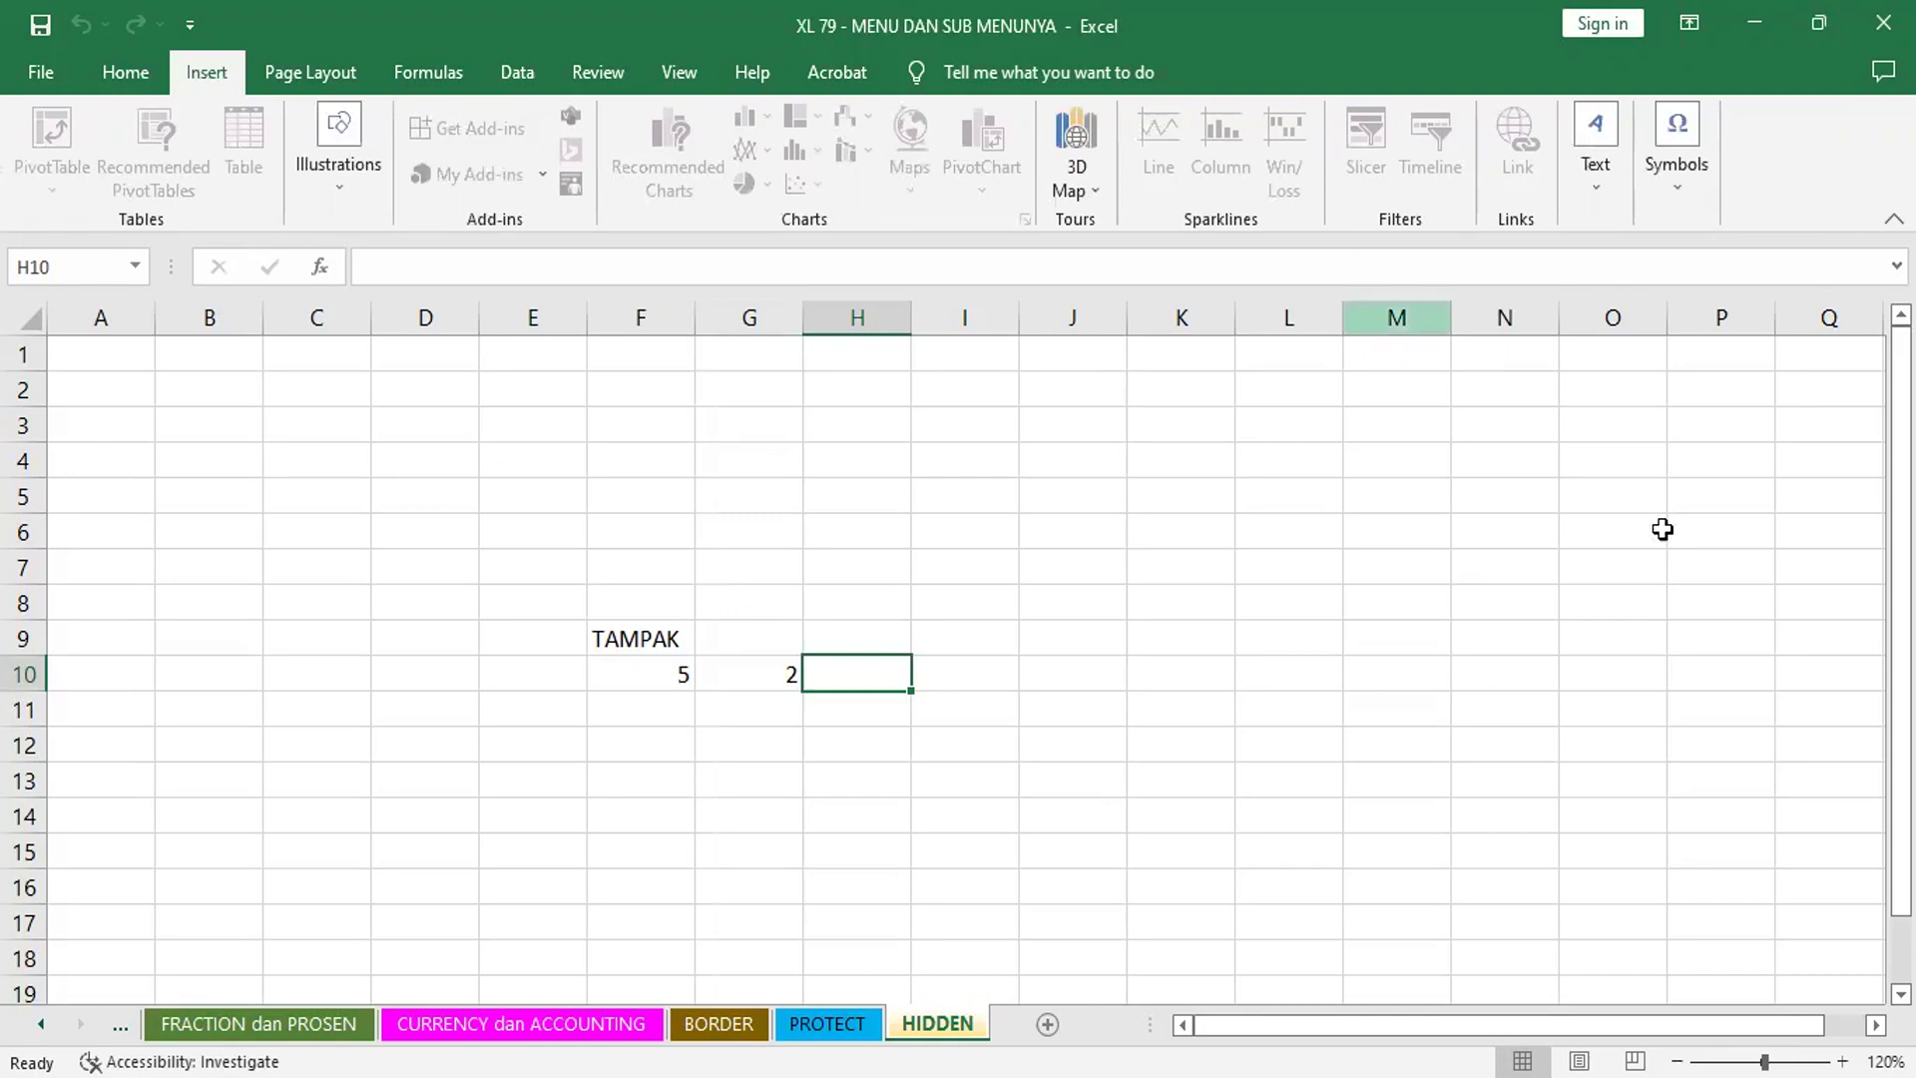
click(941, 473)
right_click(942, 473)
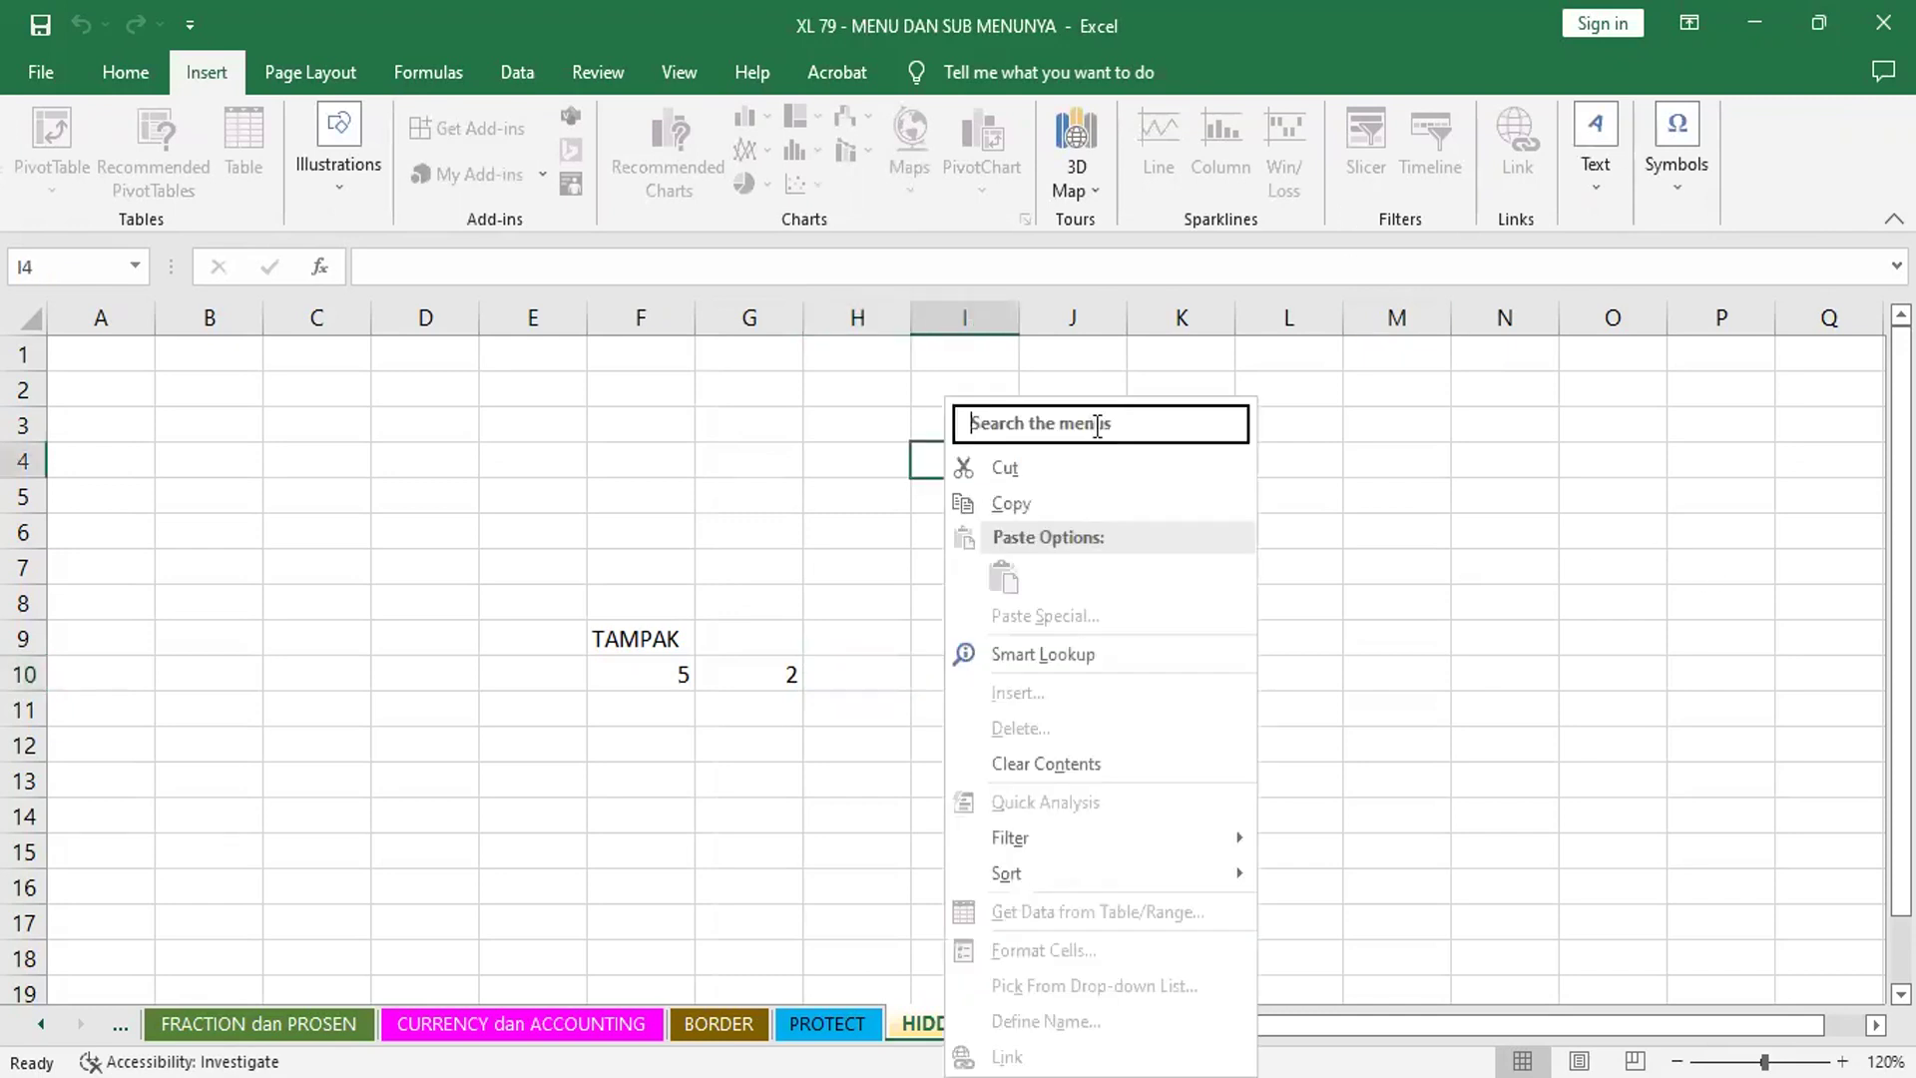
click(500, 460)
click(299, 631)
right_click(302, 639)
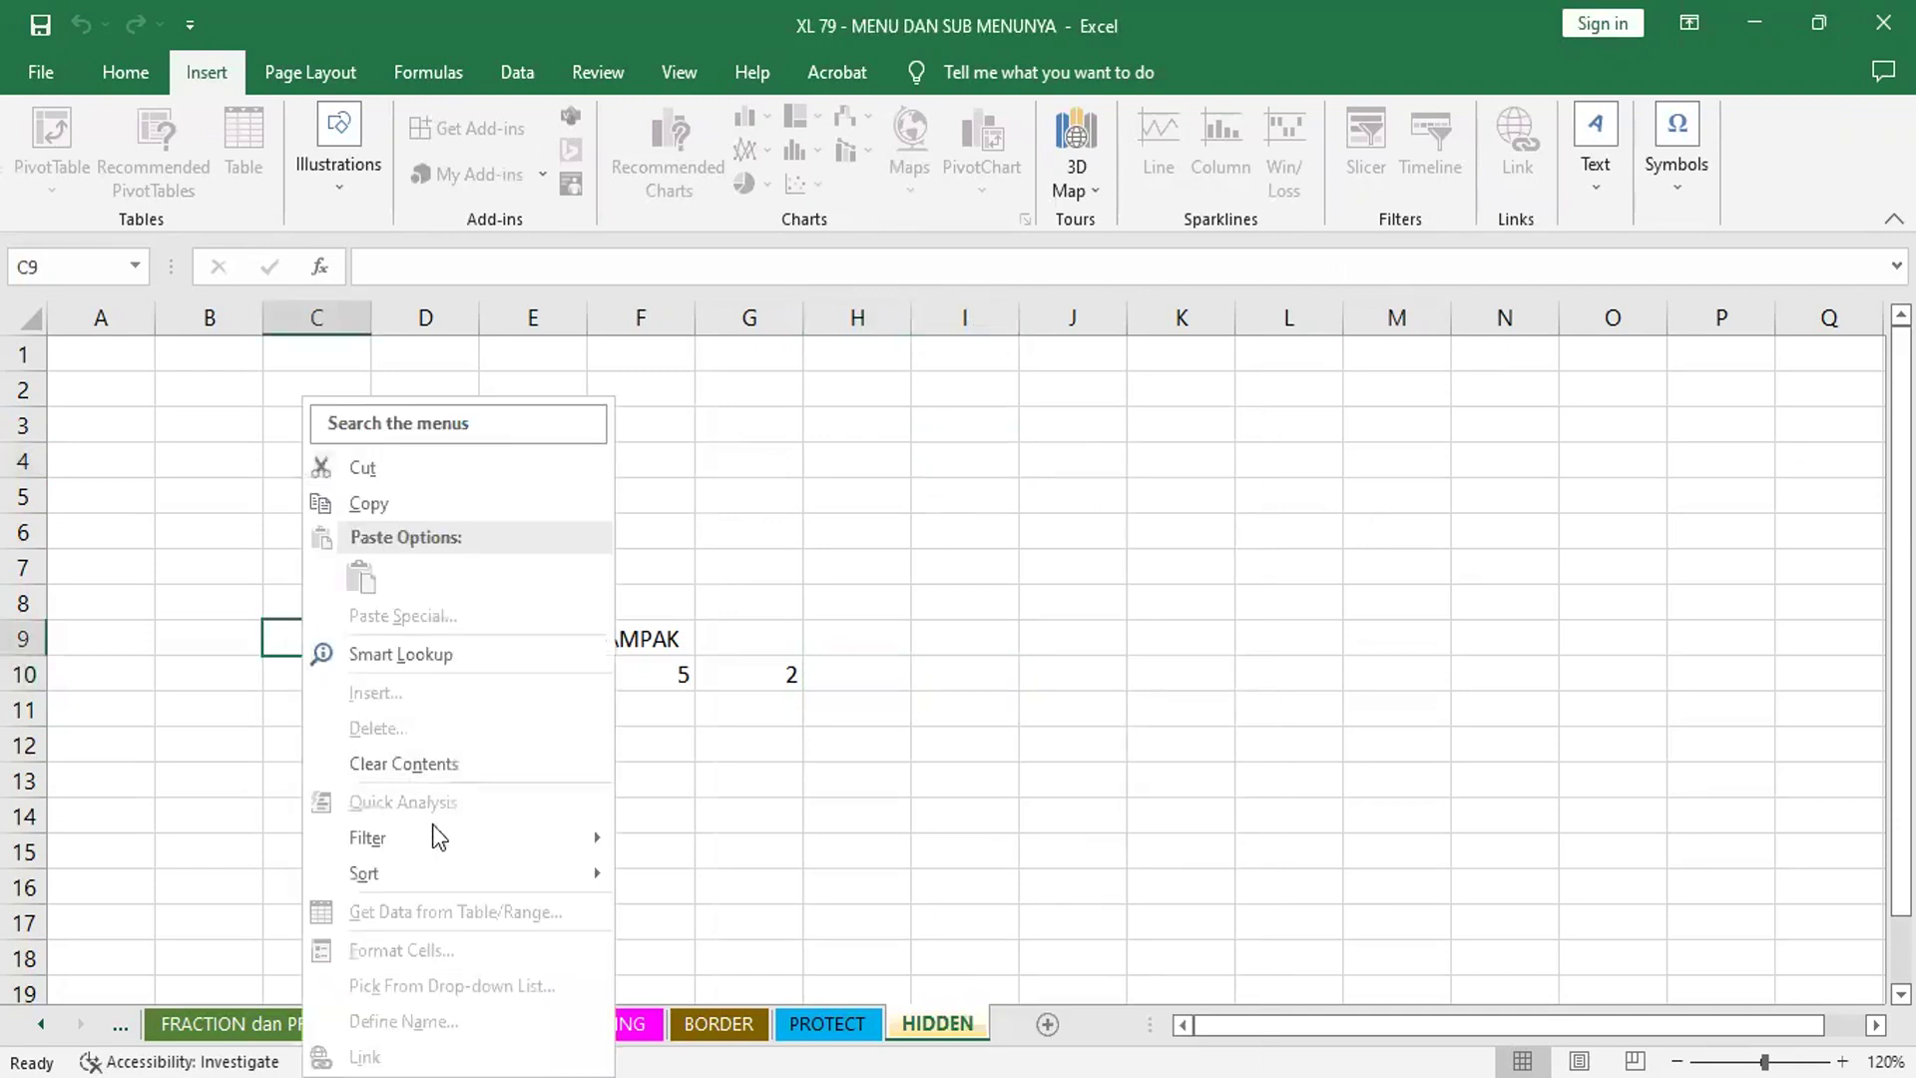
click(958, 672)
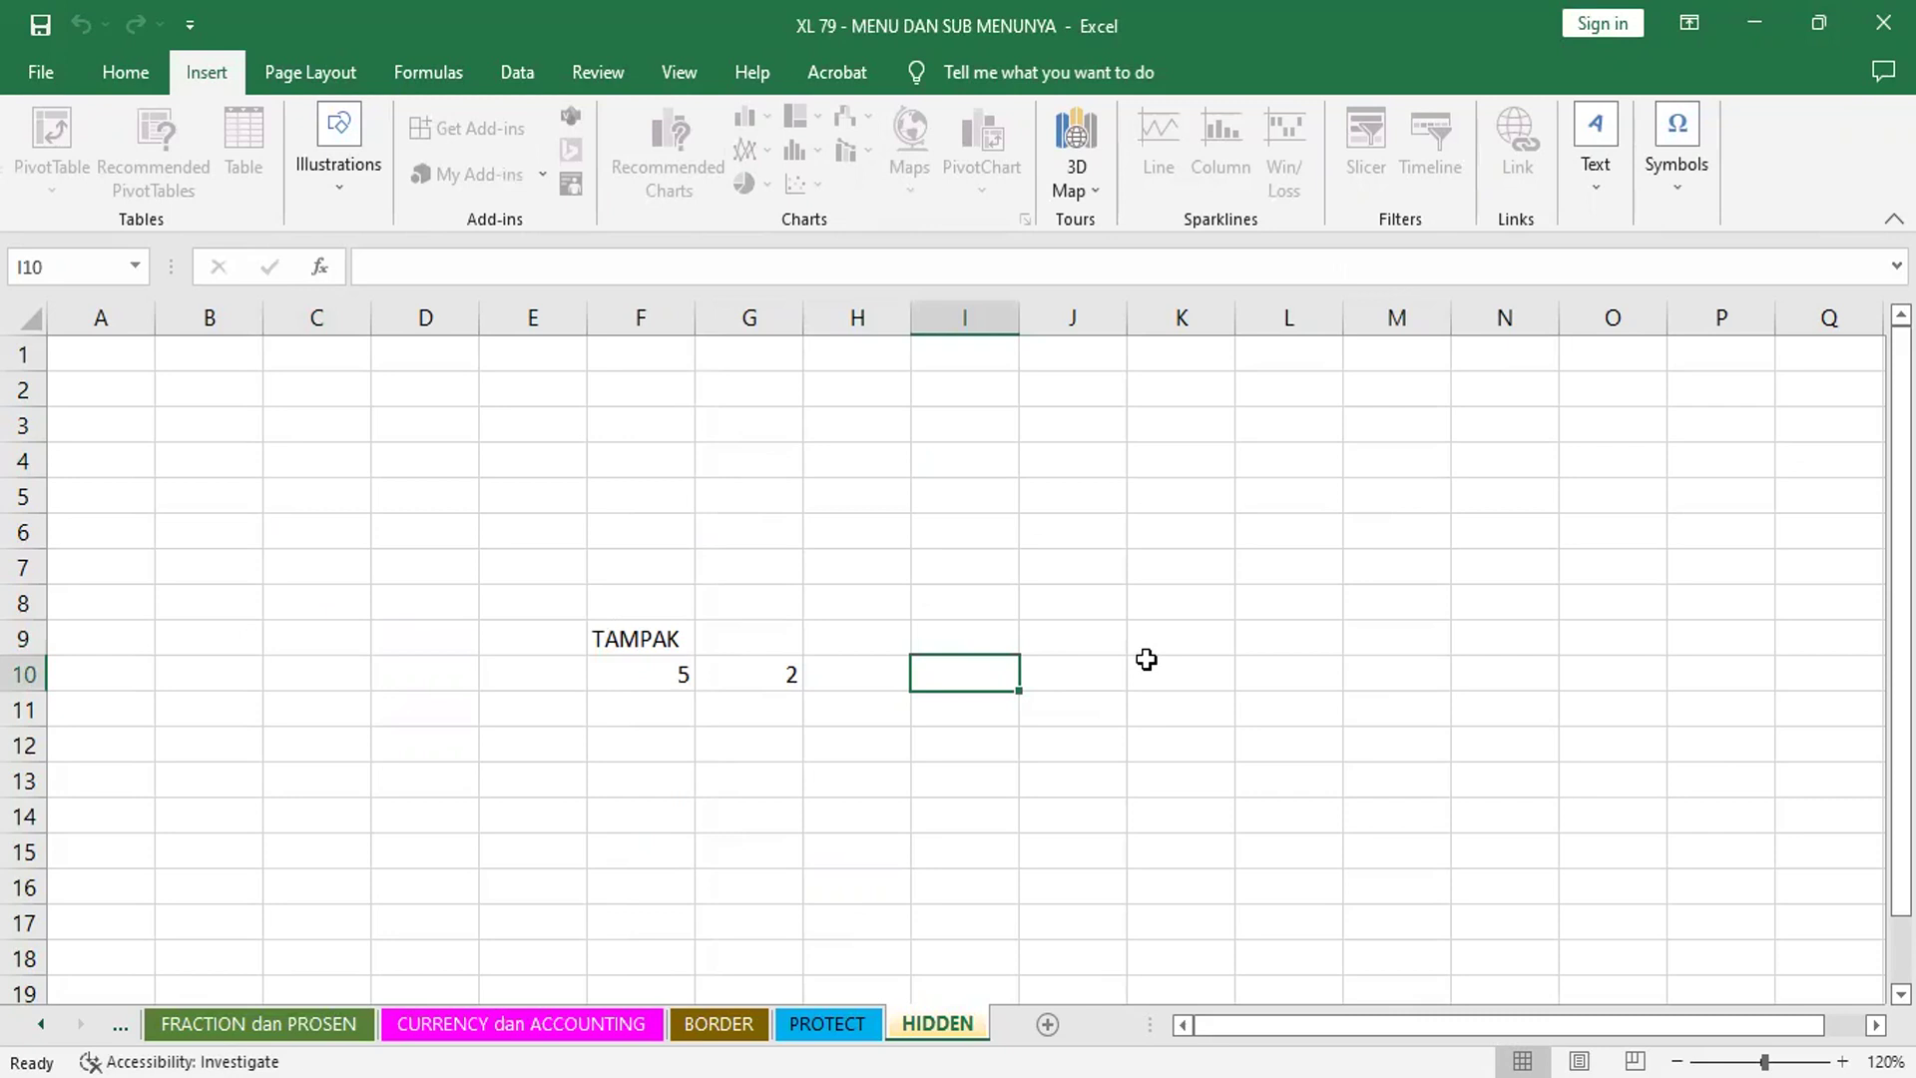
click(869, 535)
right_click(868, 544)
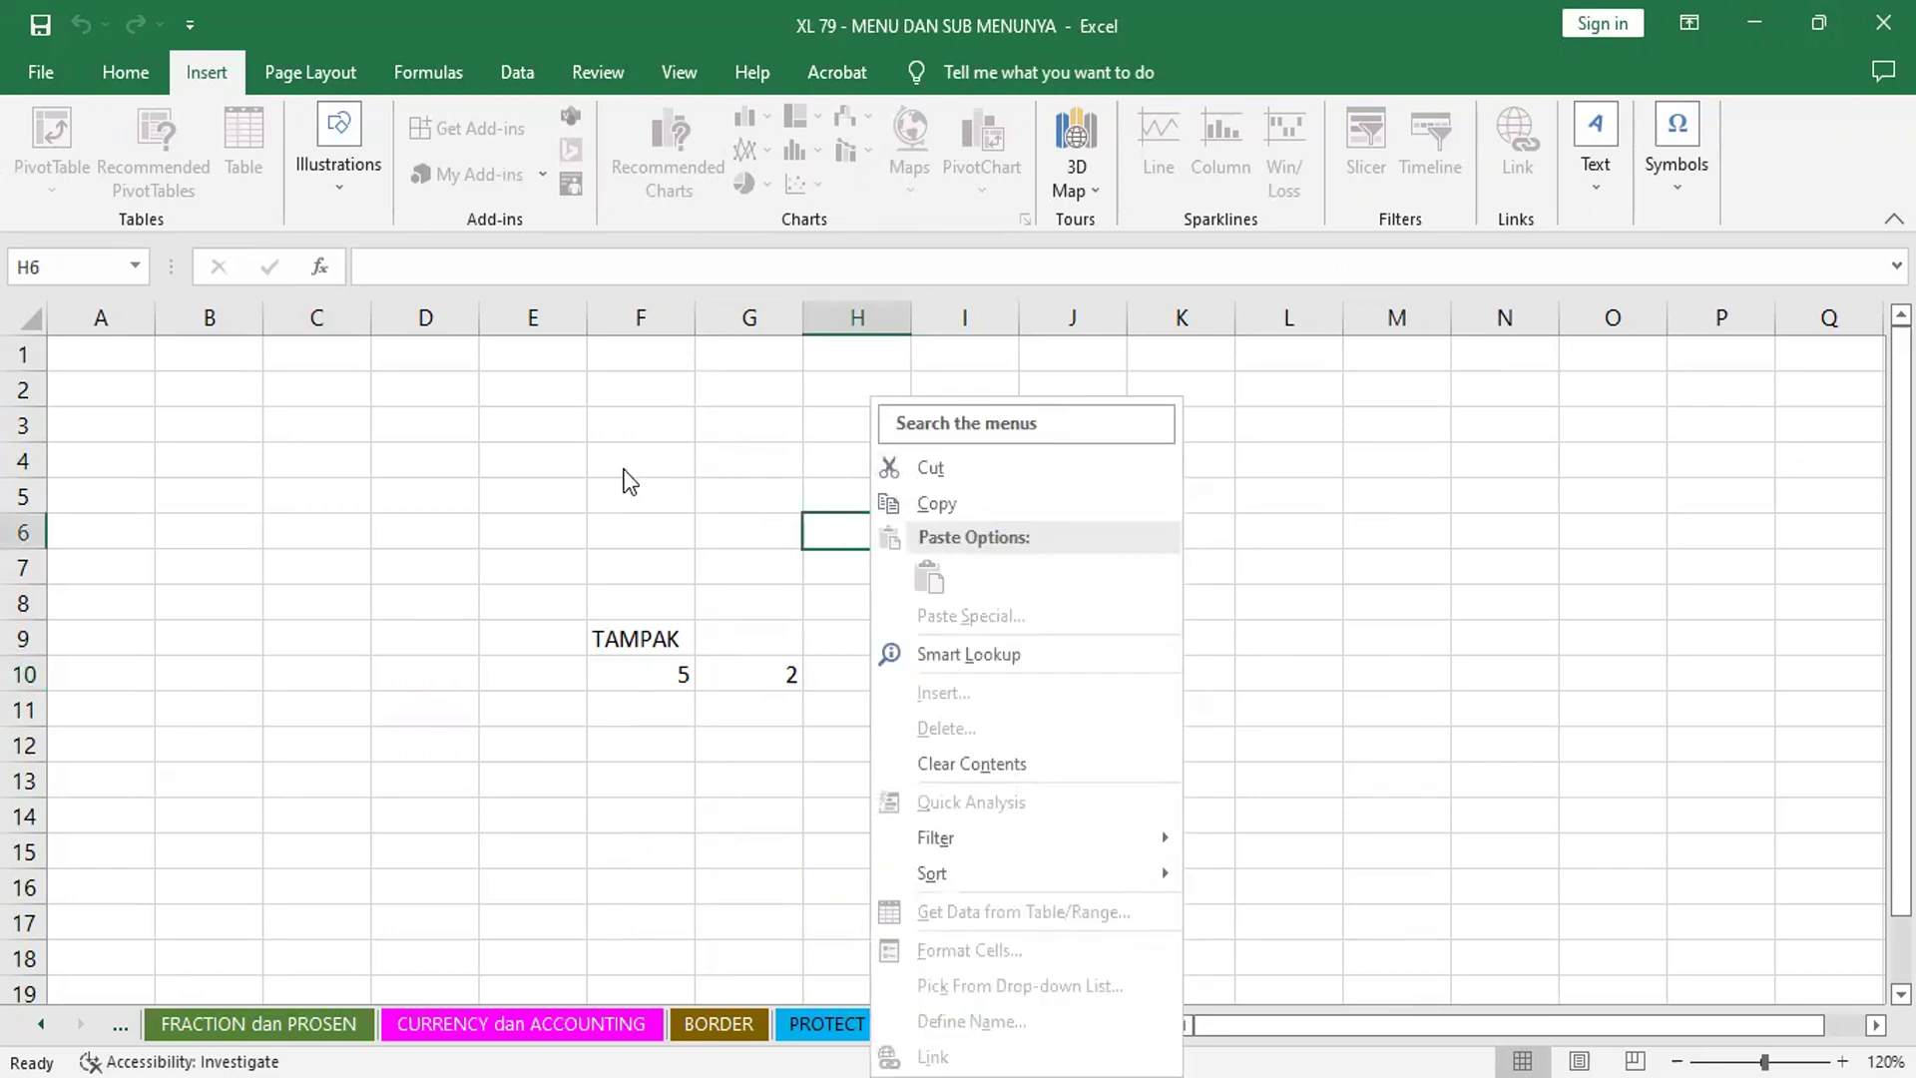
click(846, 539)
right_click(850, 537)
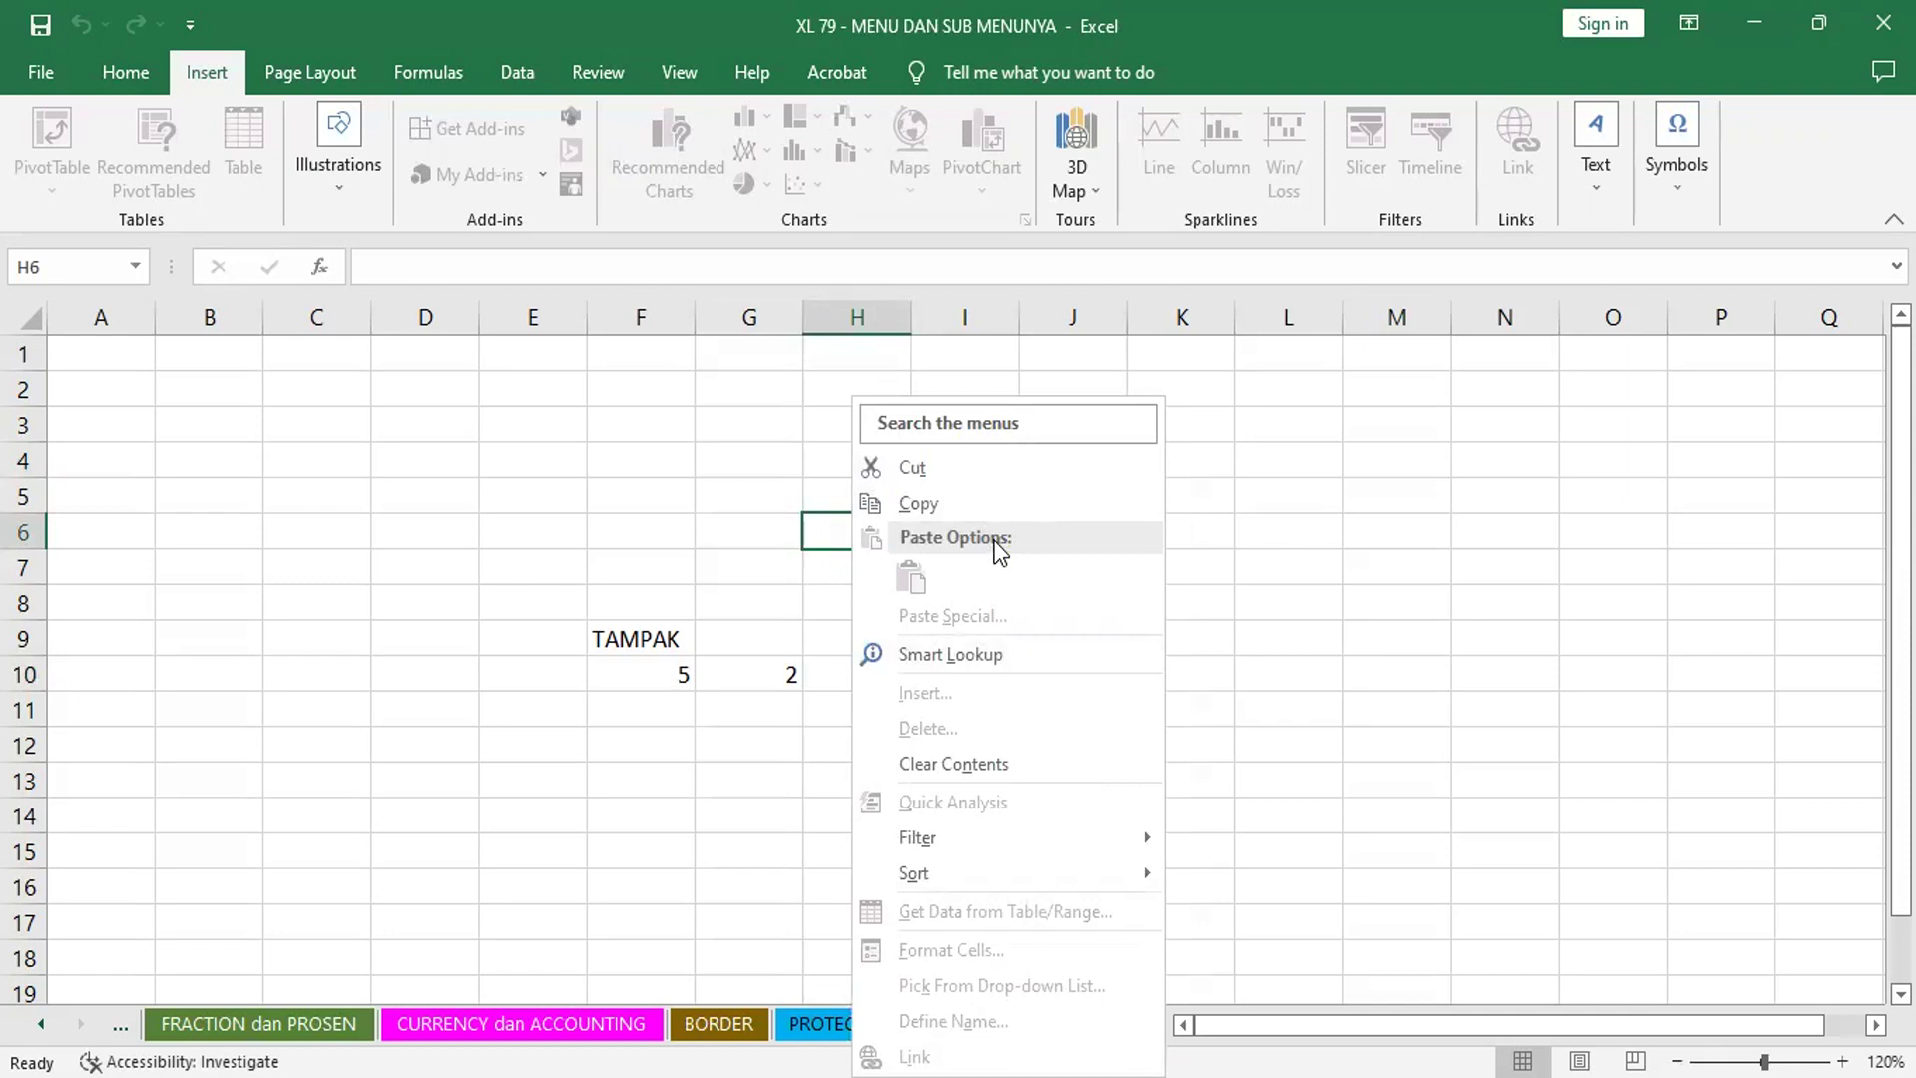
click(1323, 547)
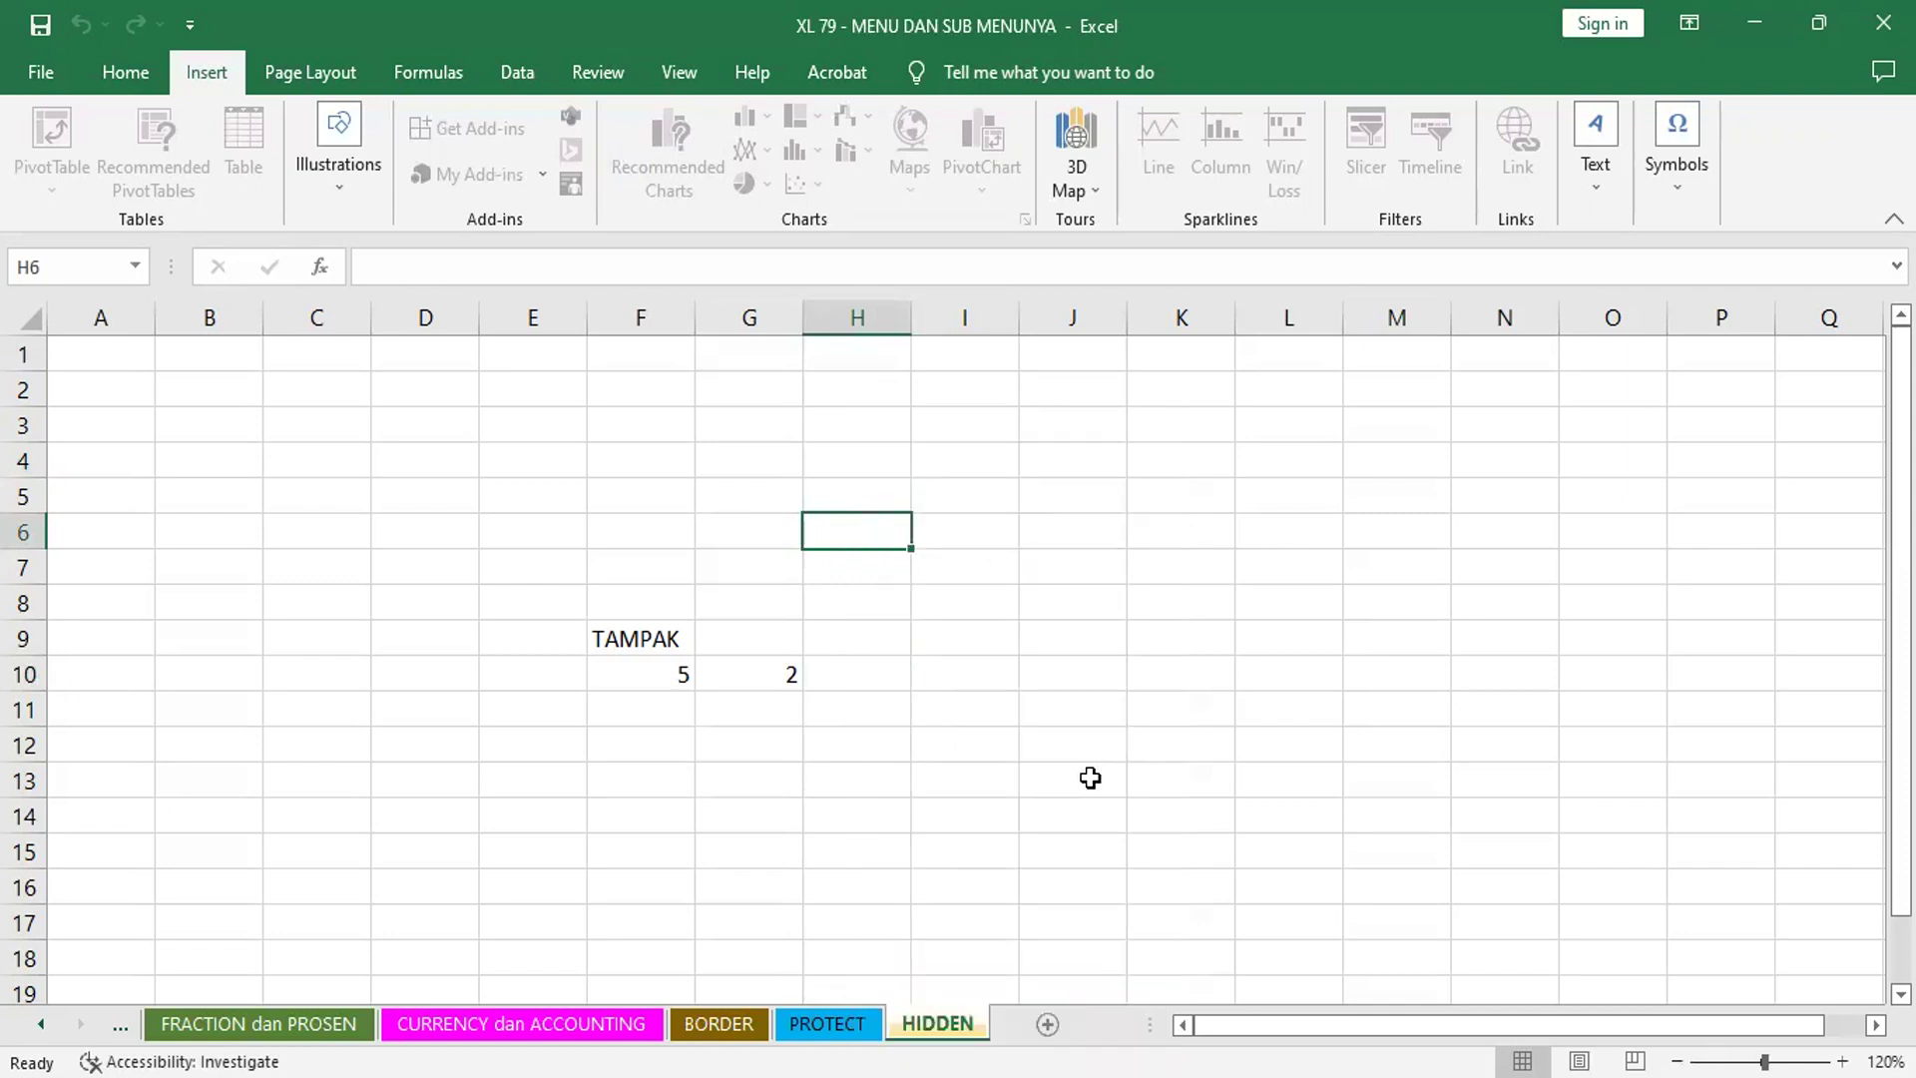
click(997, 714)
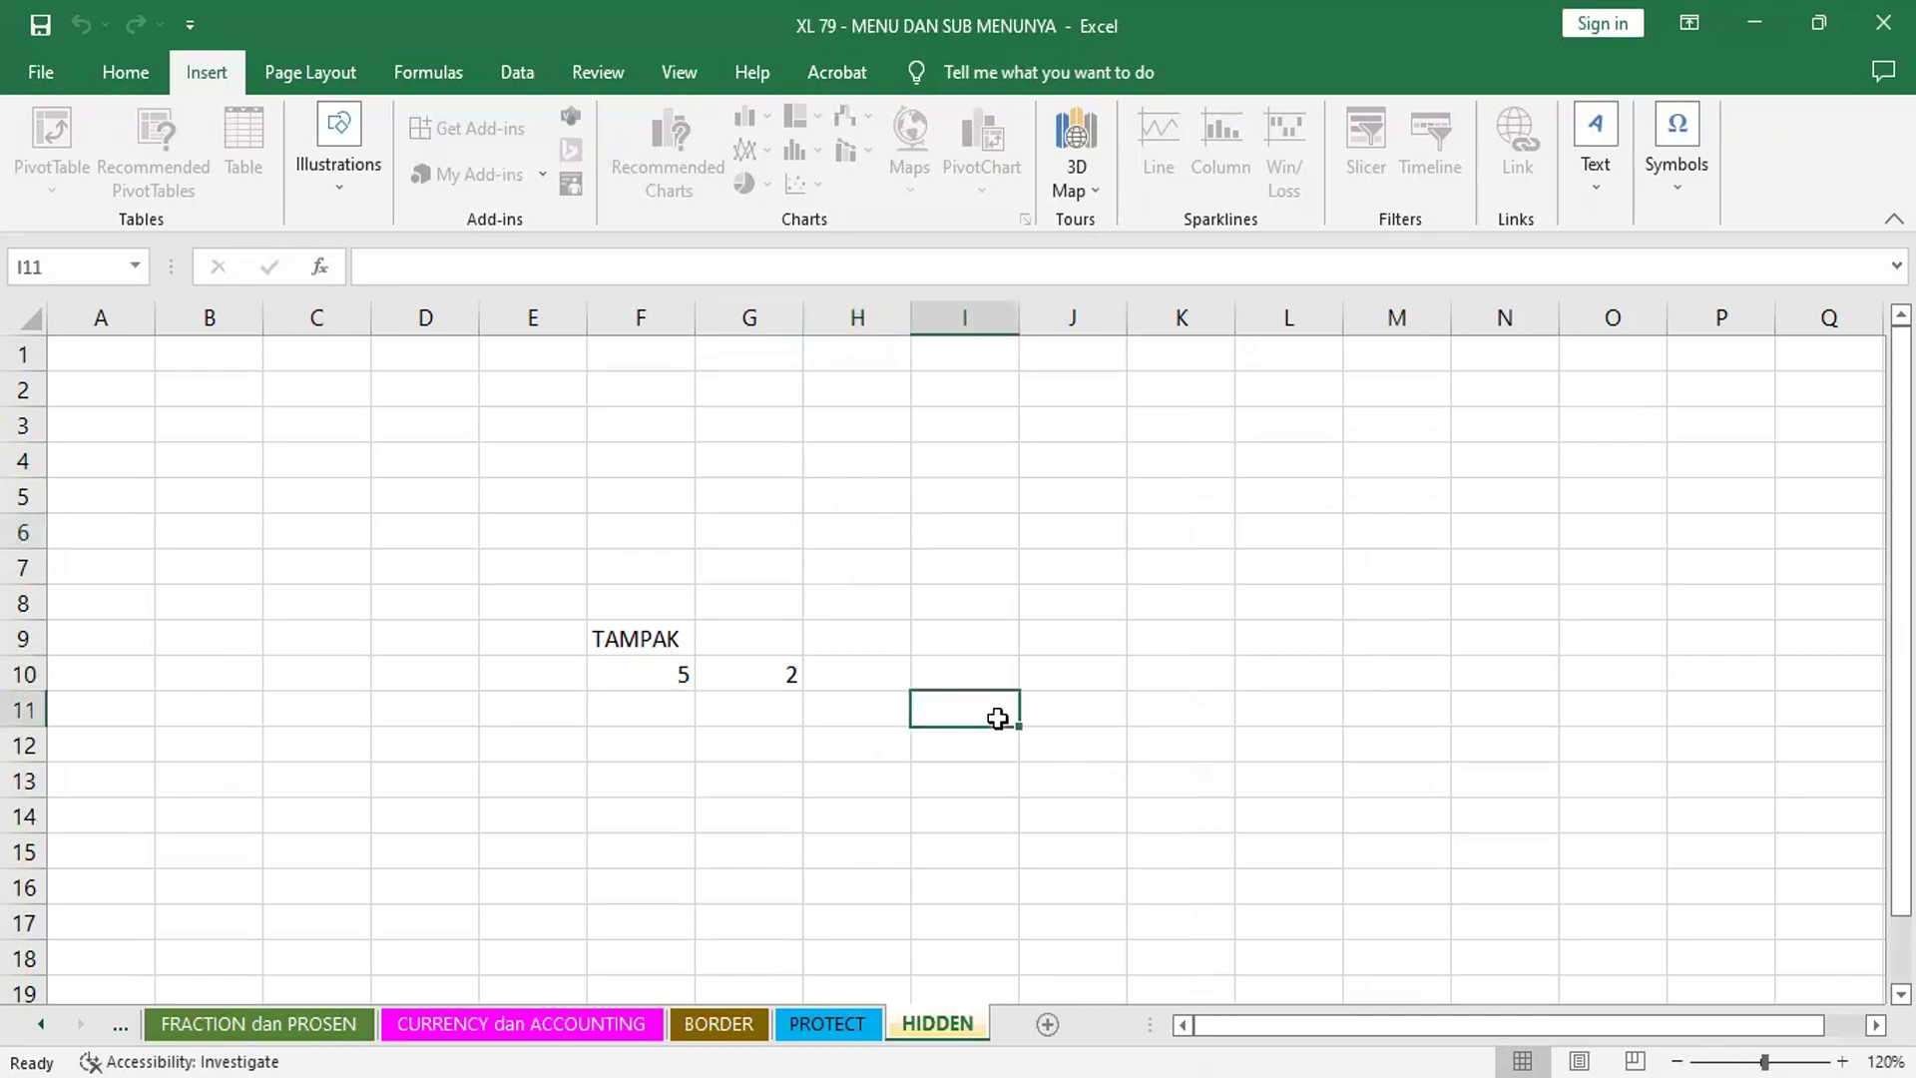
click(787, 765)
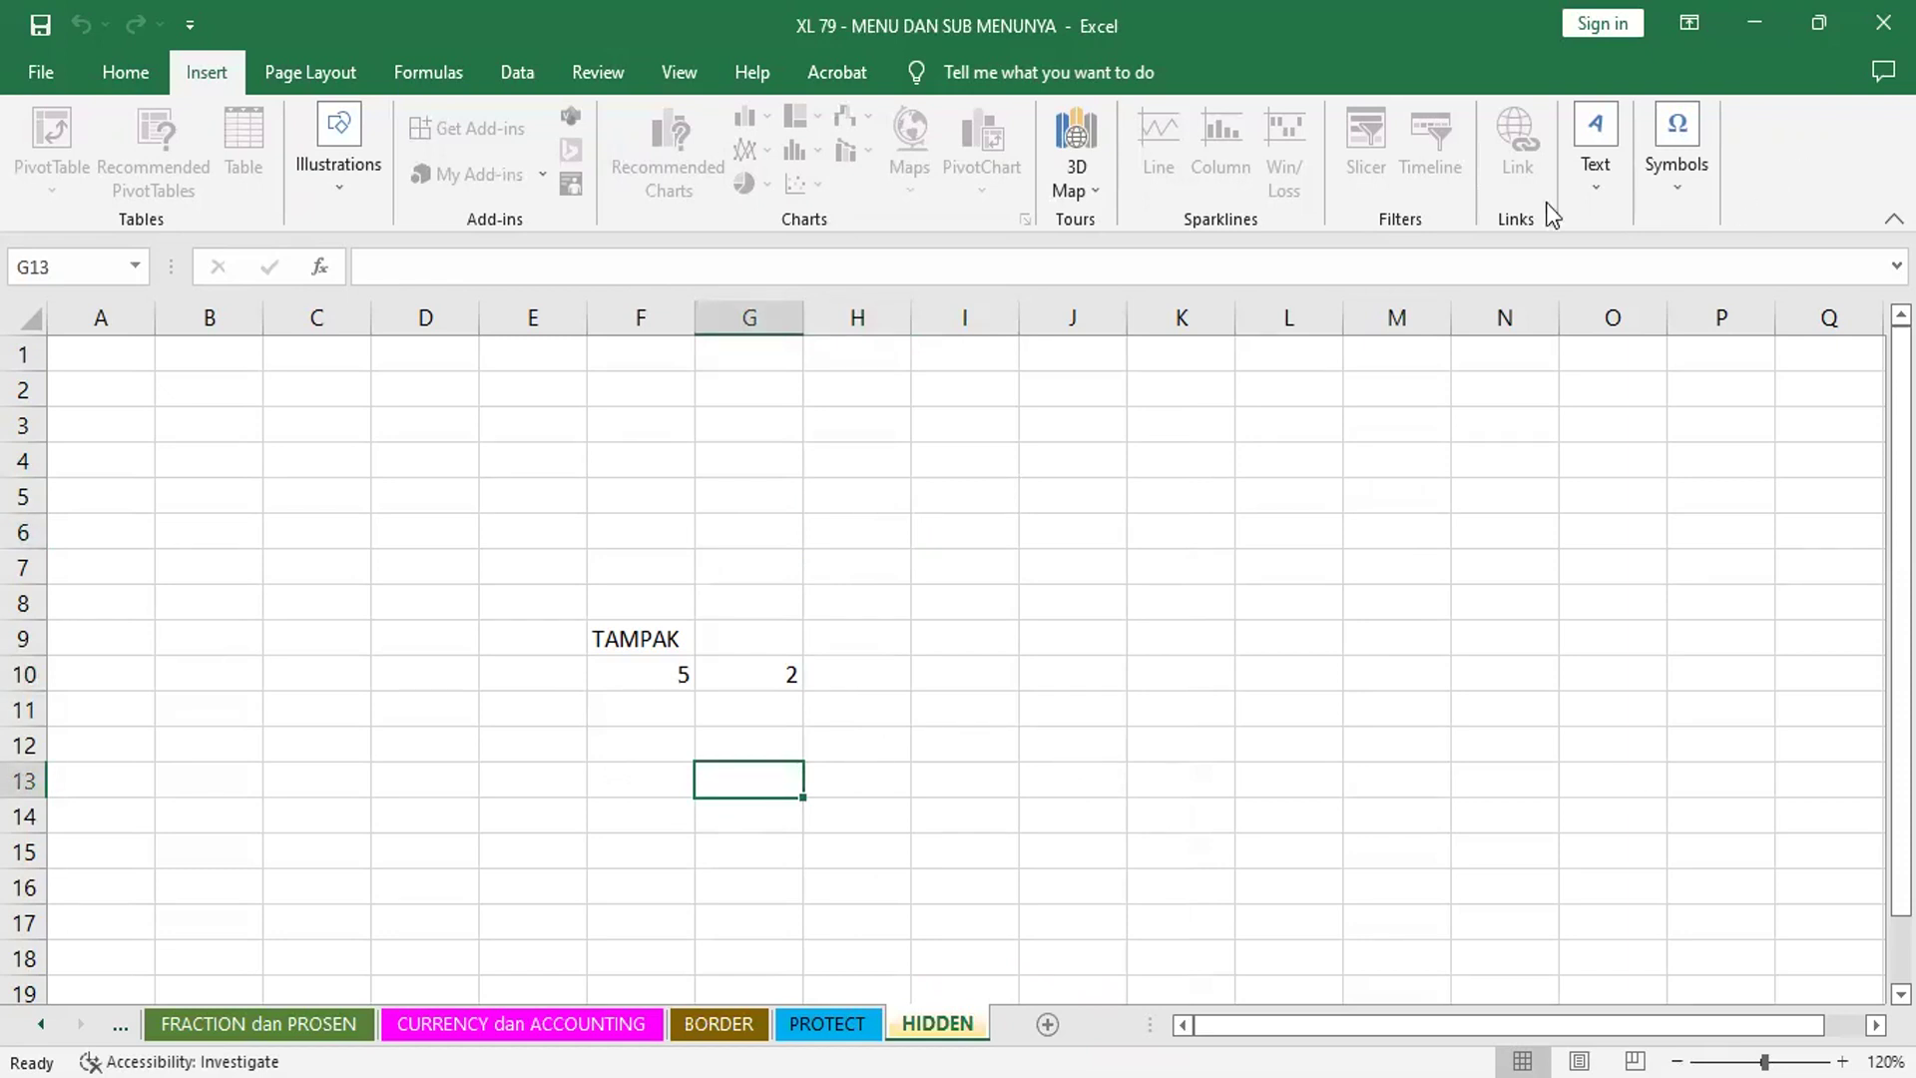
click(112, 74)
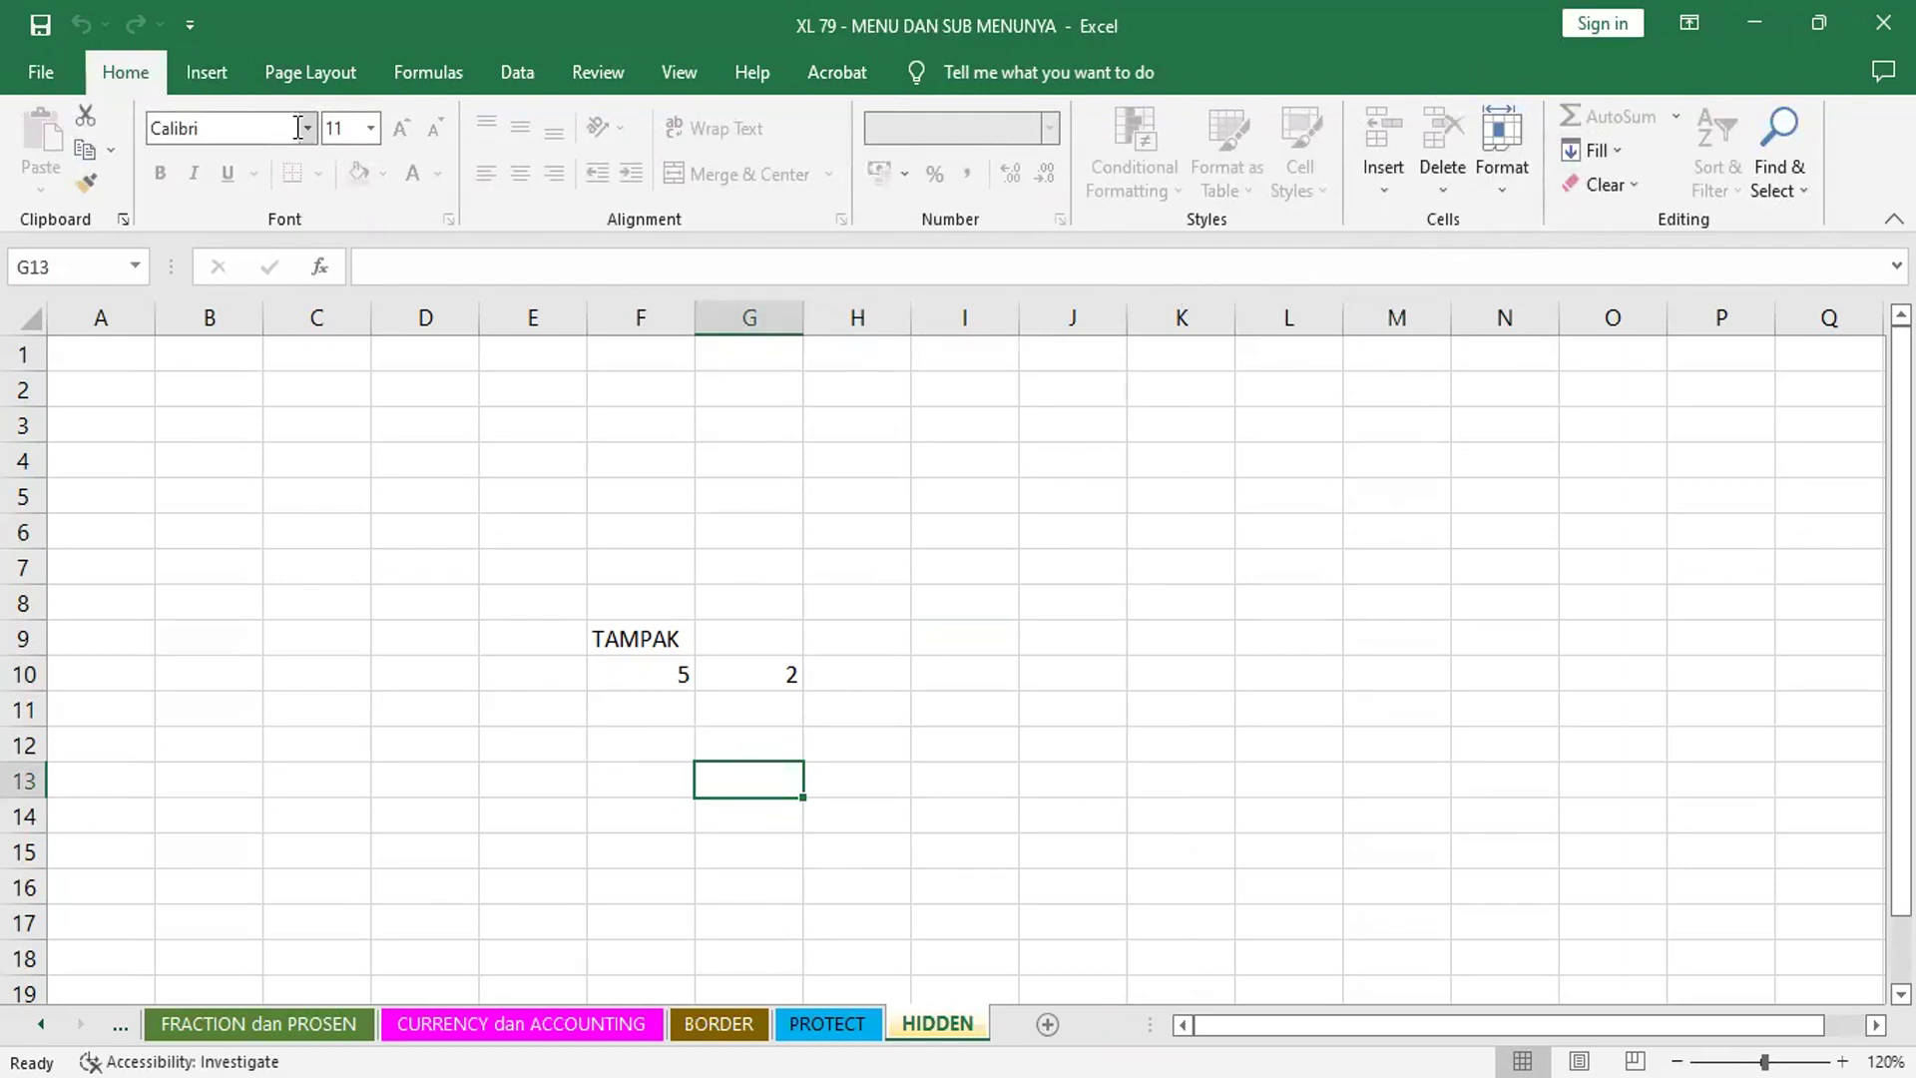
click(219, 72)
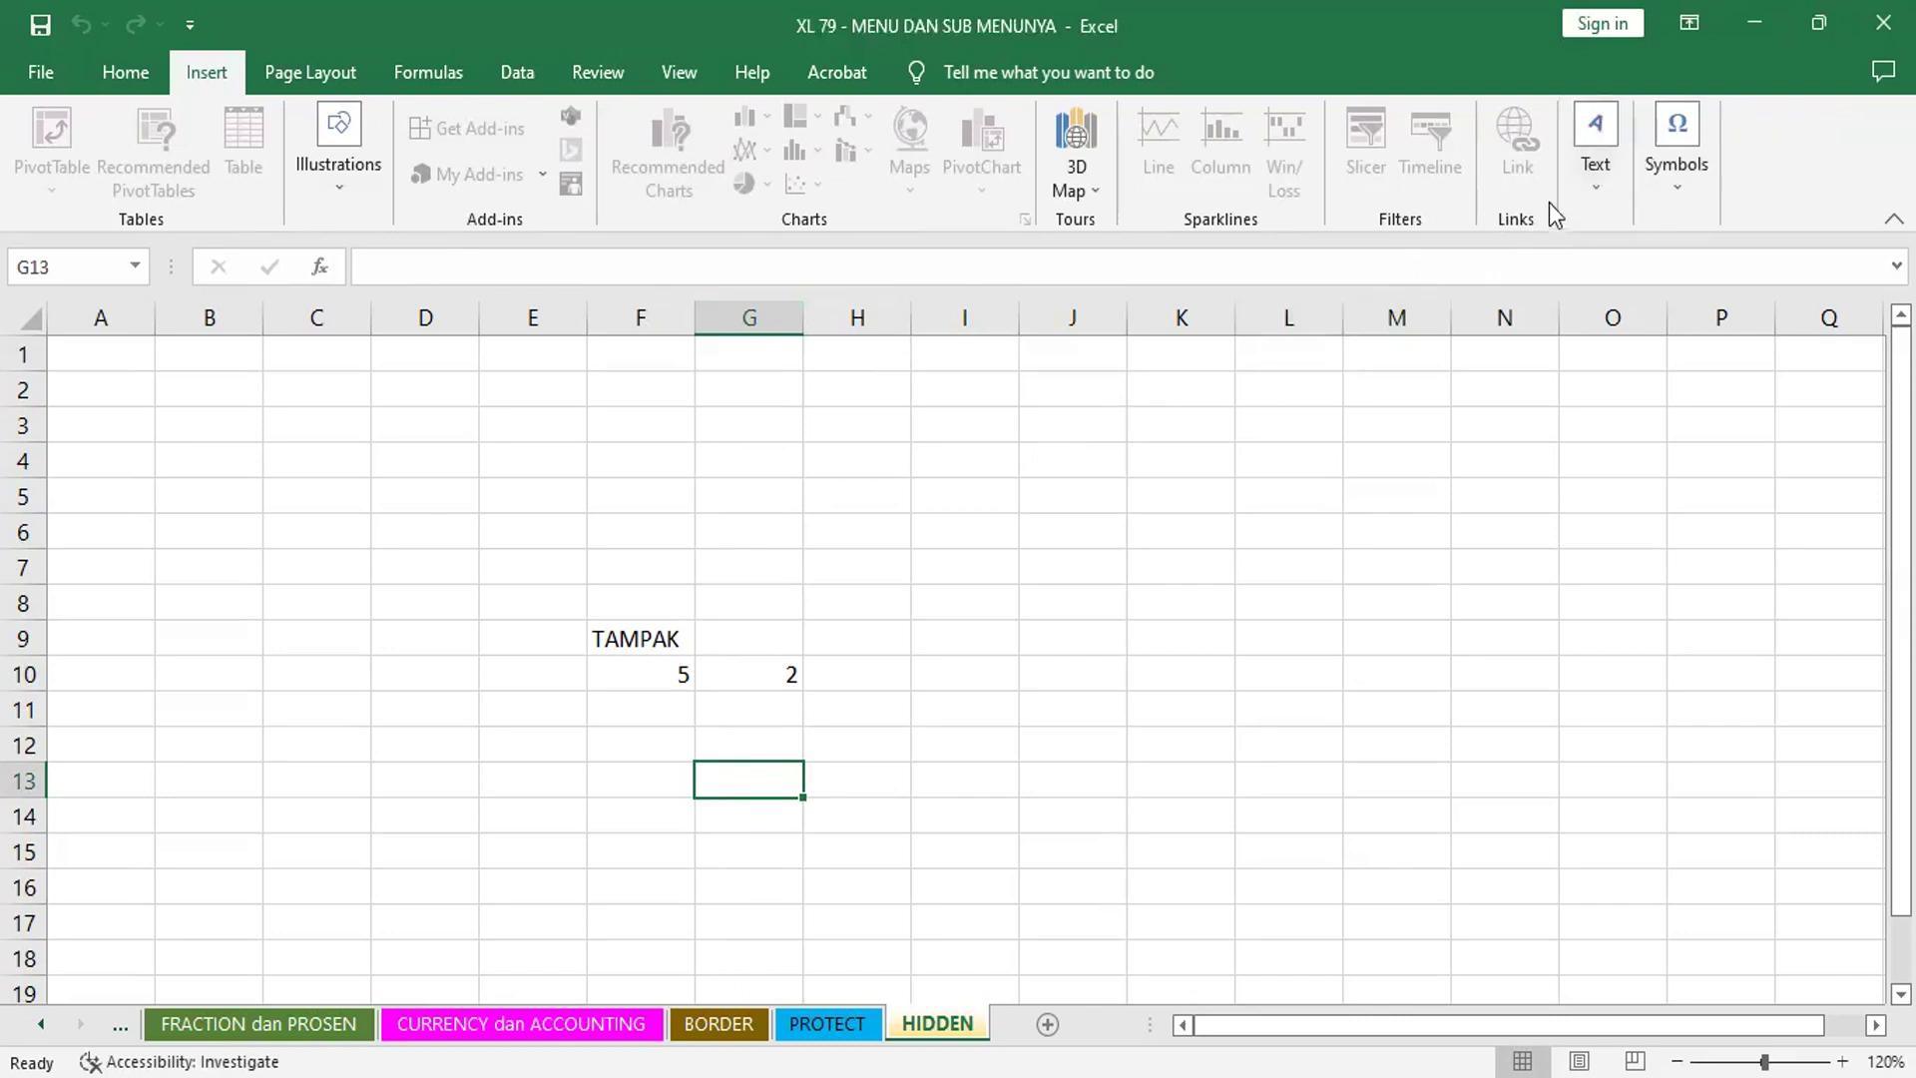
click(1597, 150)
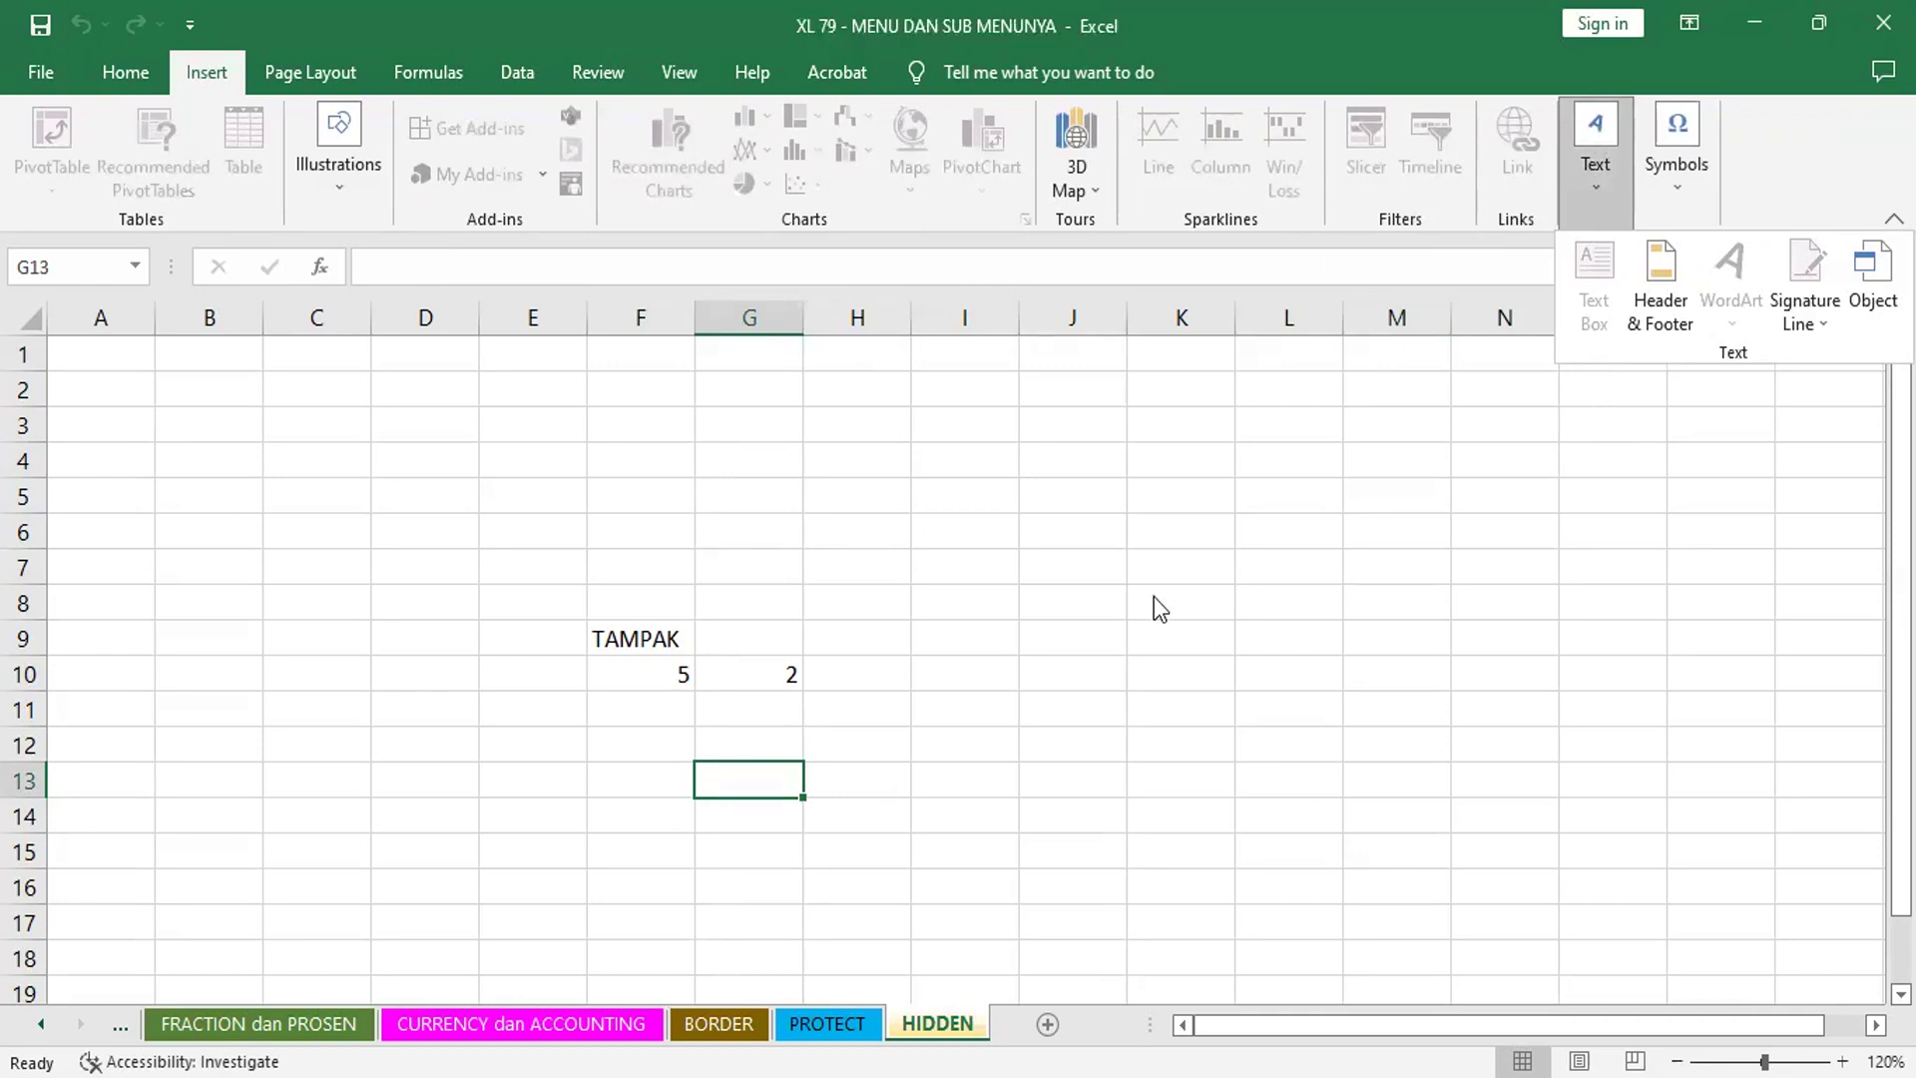
click(1209, 535)
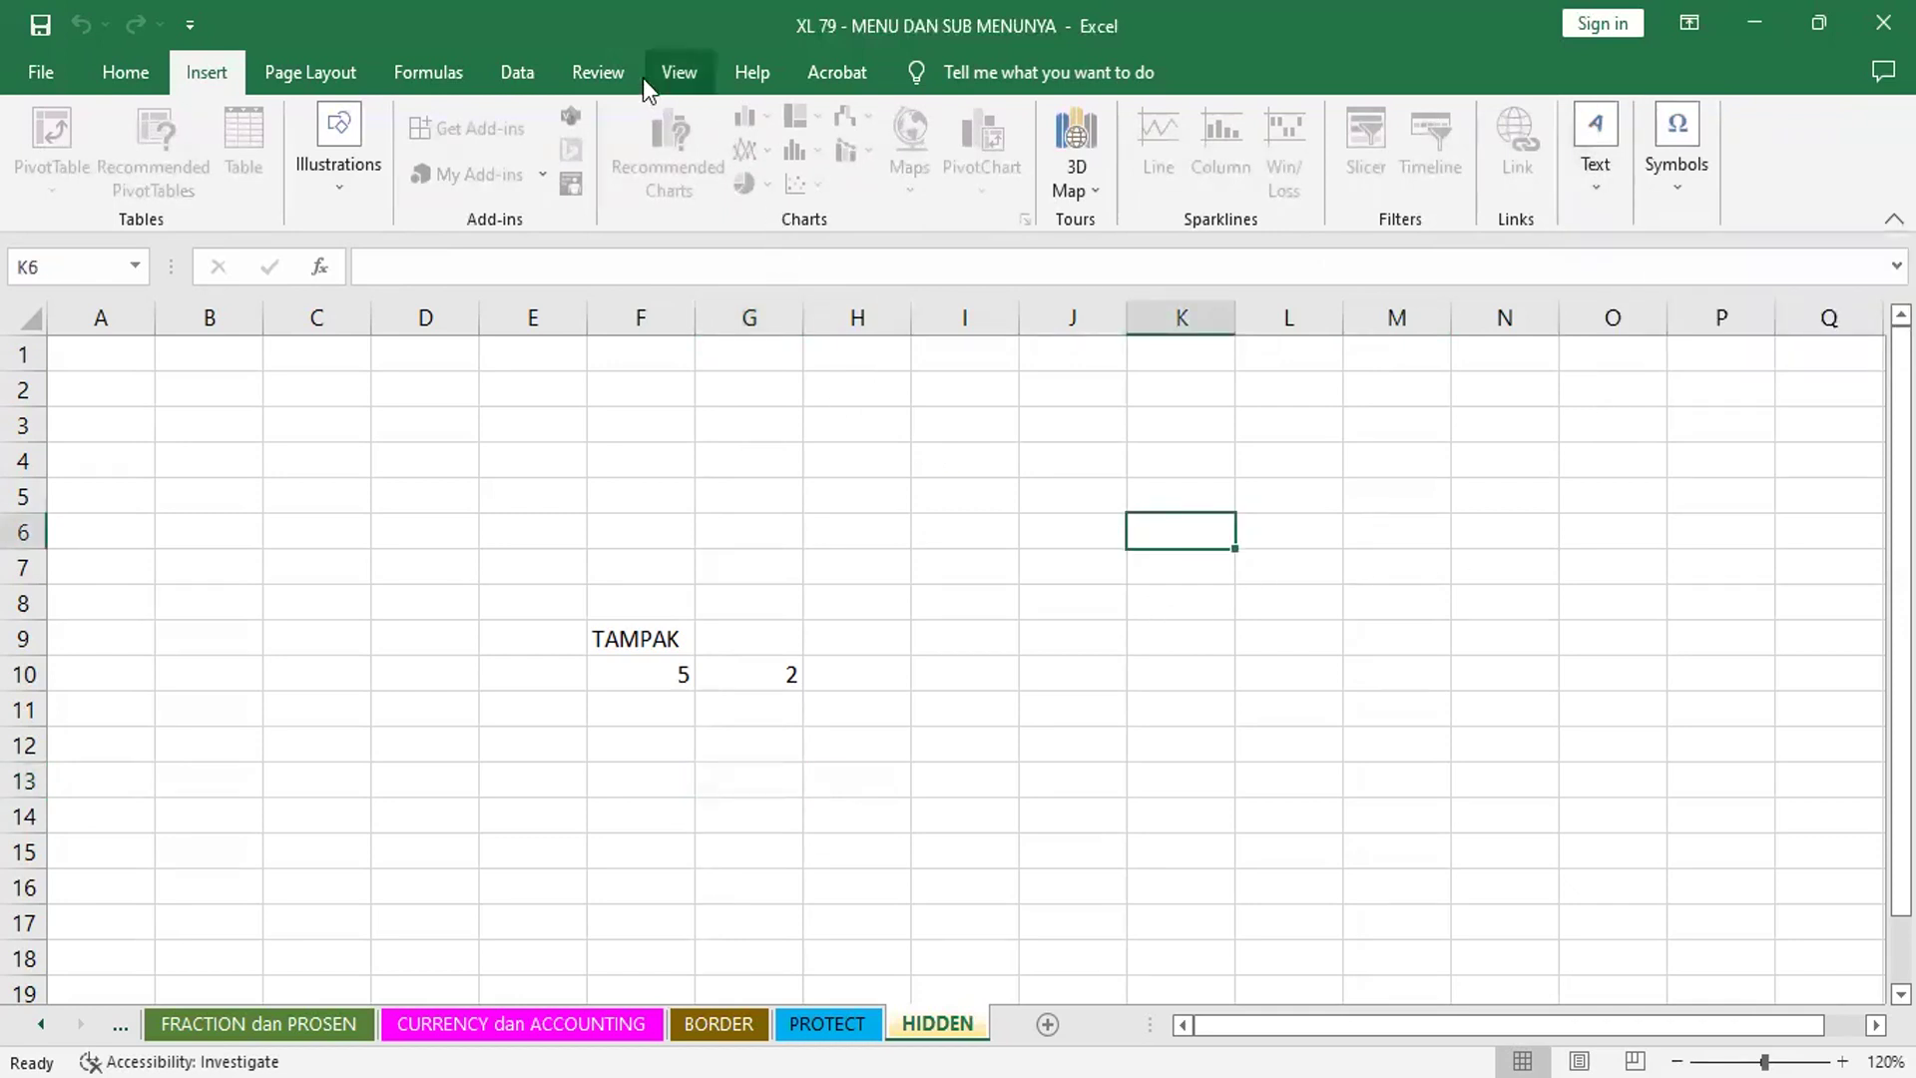
- Show the Review commands and confirm the protected HIDDEN sheet rejects typing in K4
click(596, 71)
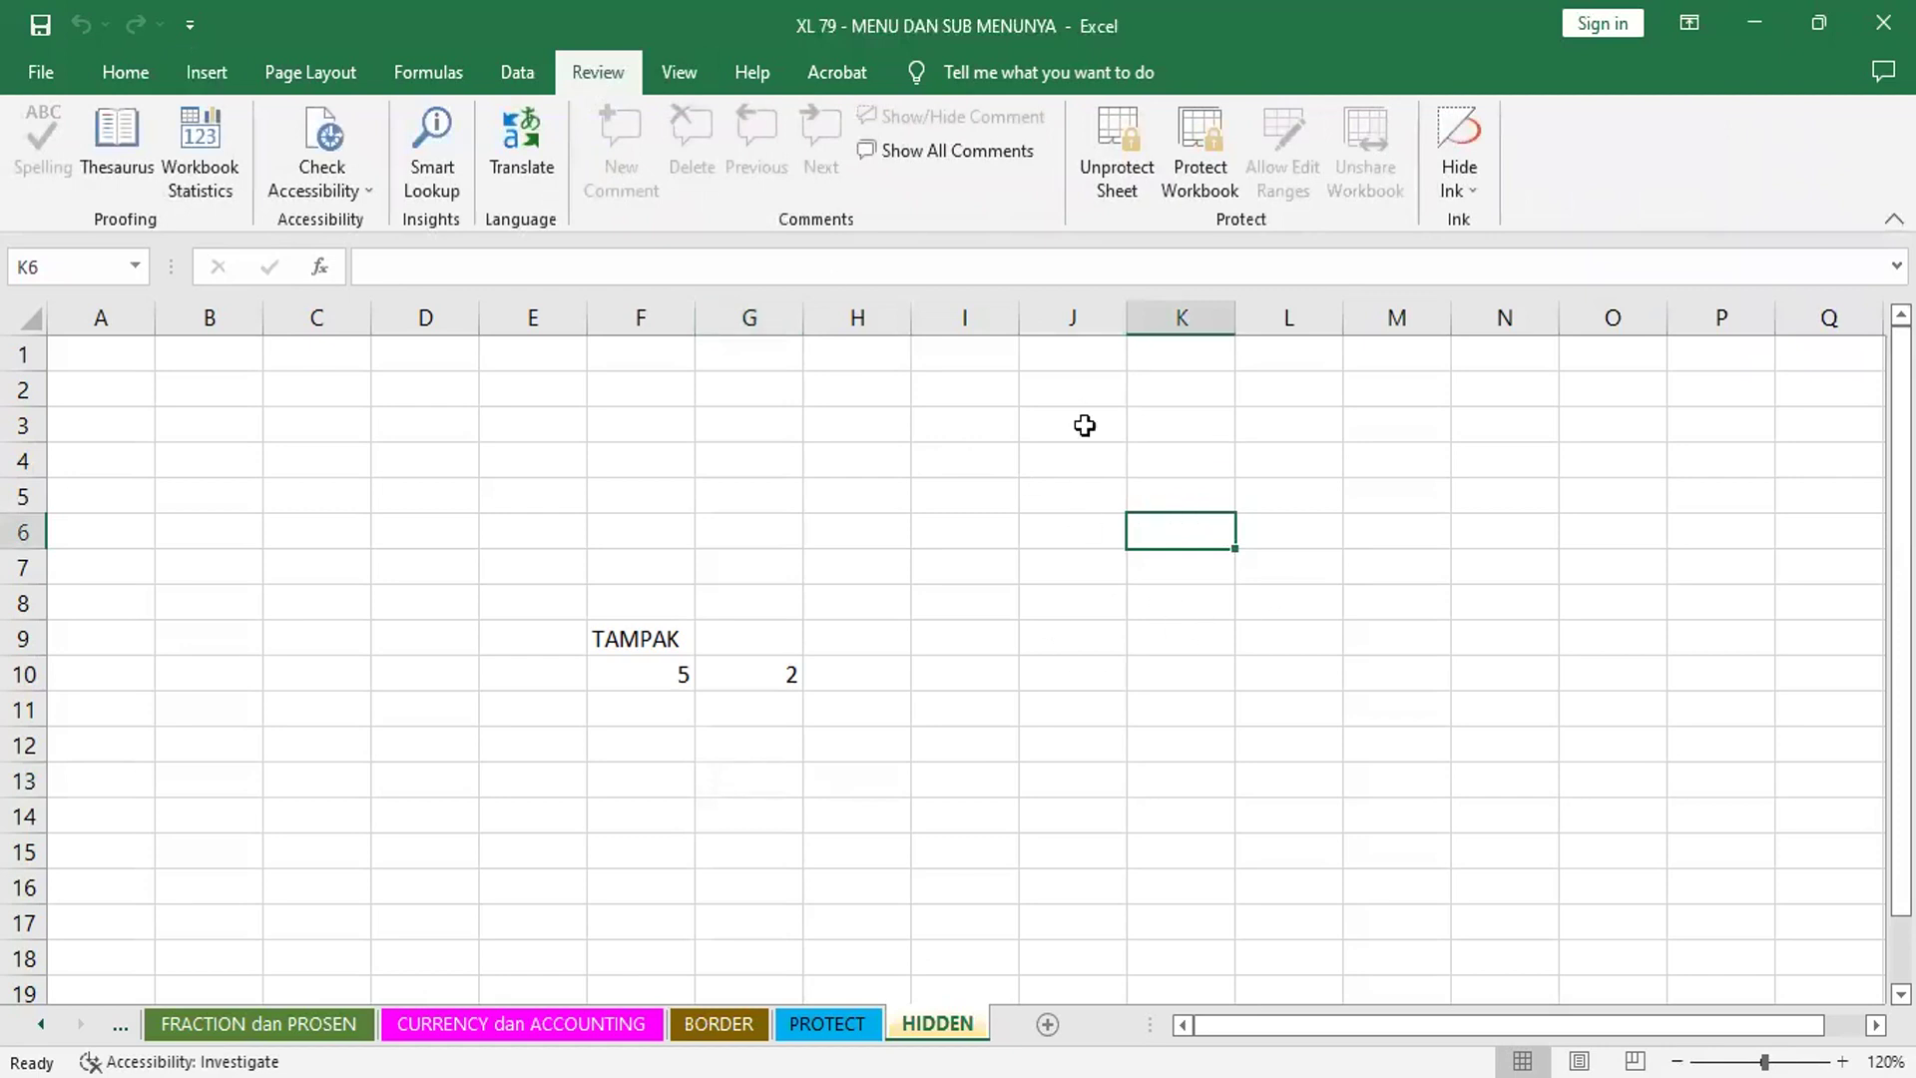
click(1121, 423)
click(1257, 419)
click(1258, 632)
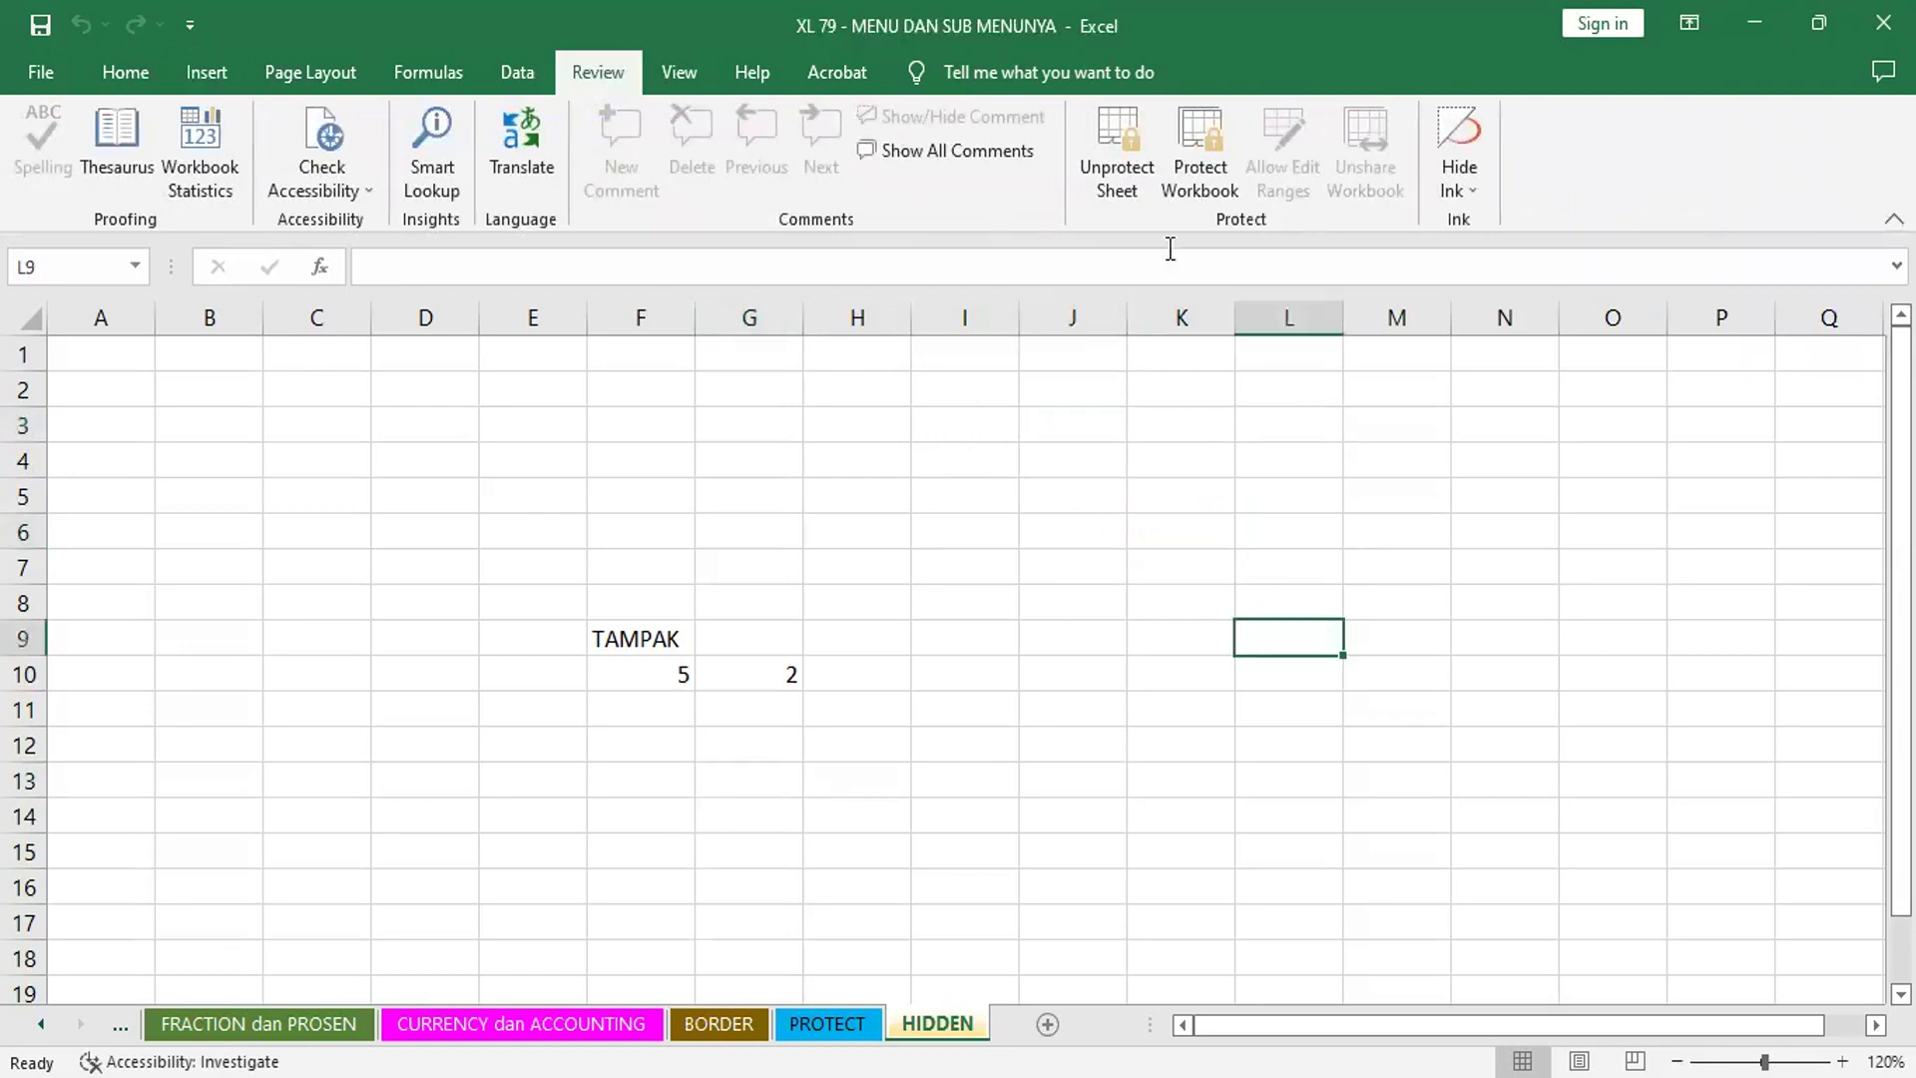
click(1133, 464)
text(a)
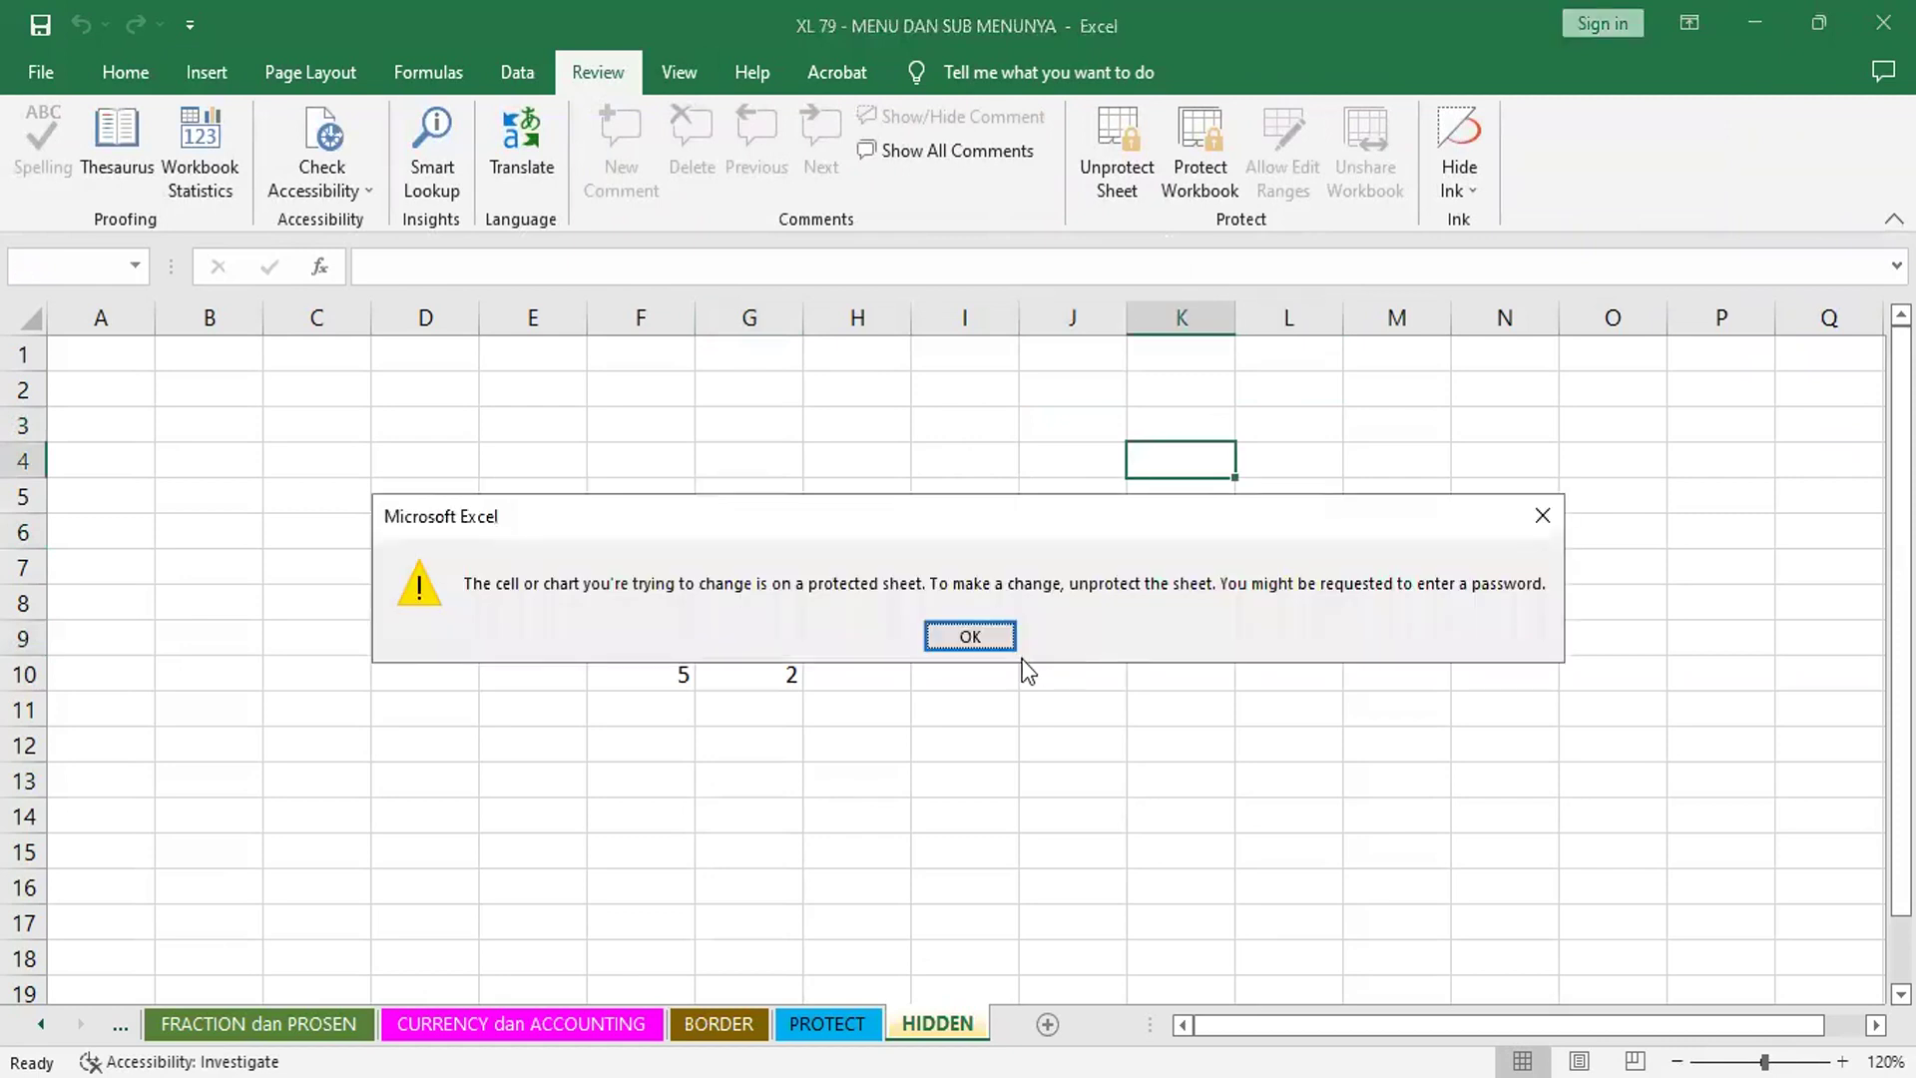
click(1544, 516)
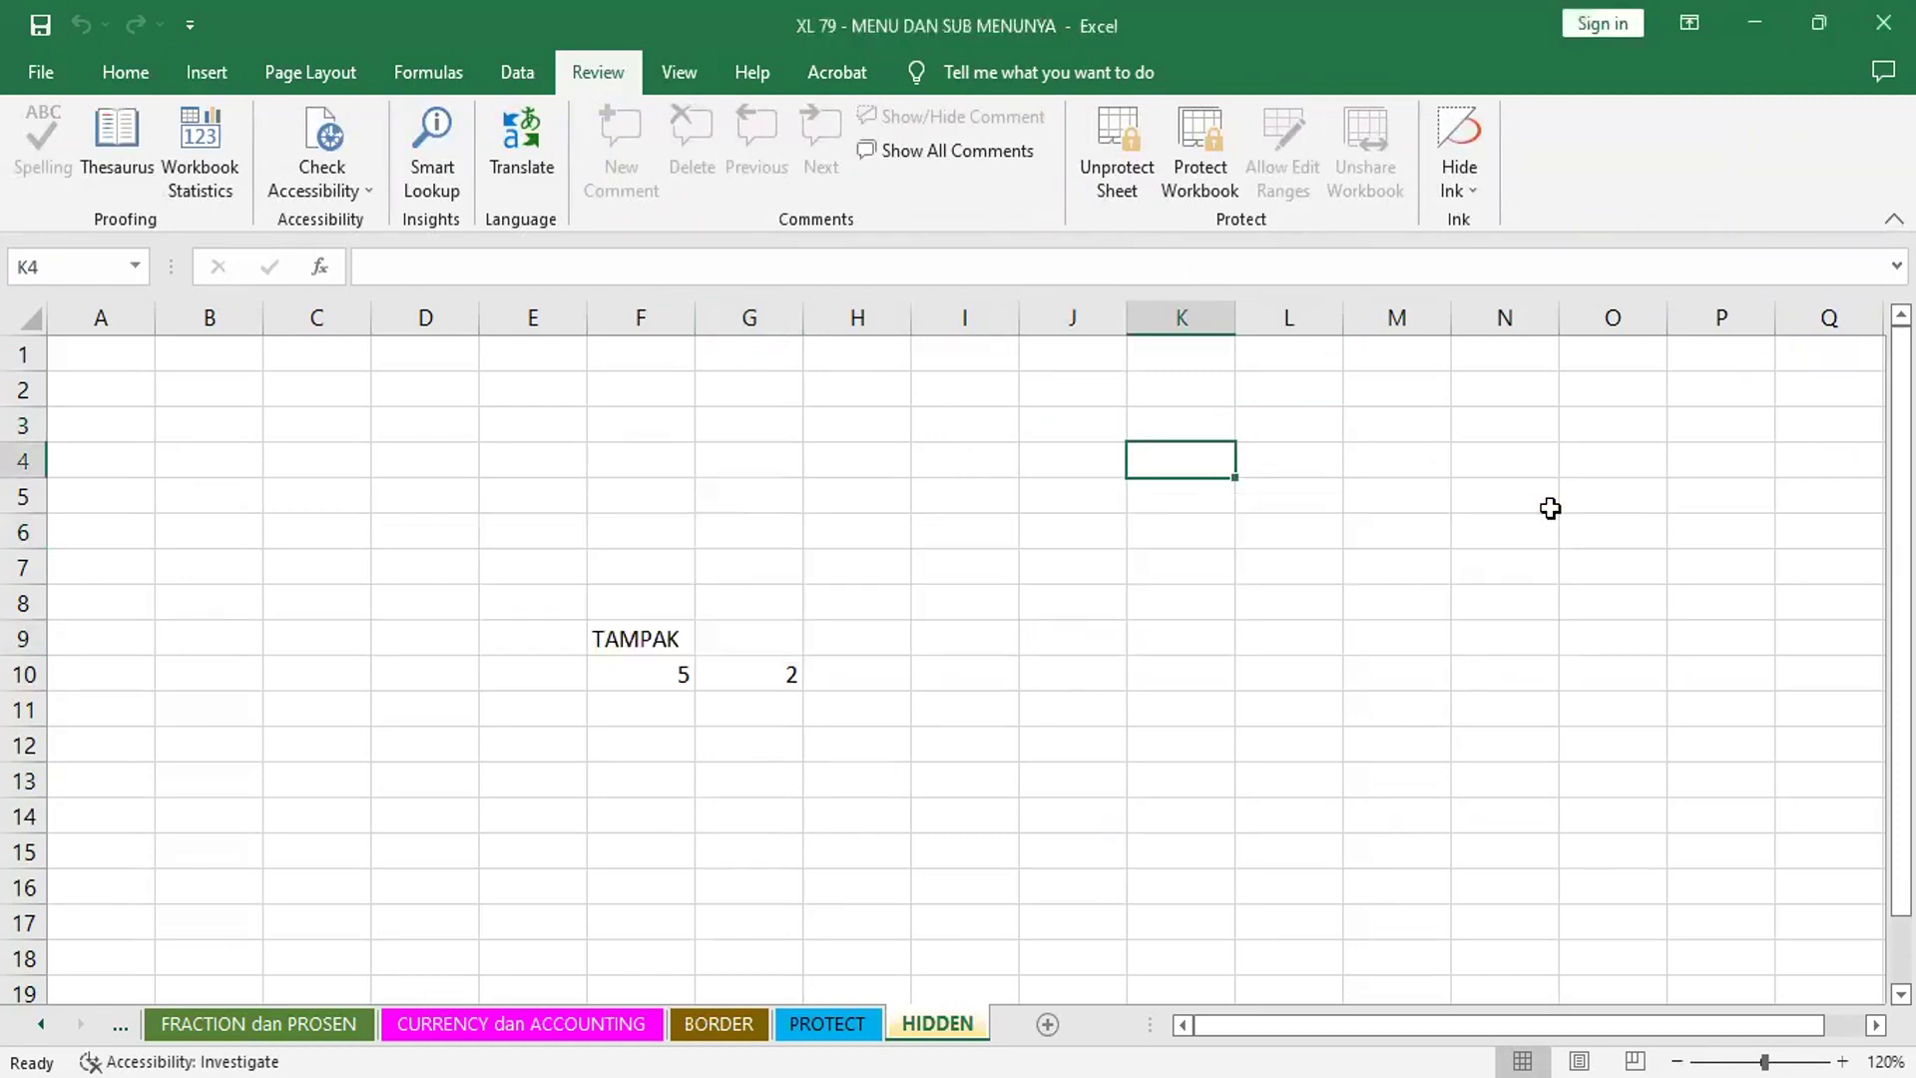
click(1549, 509)
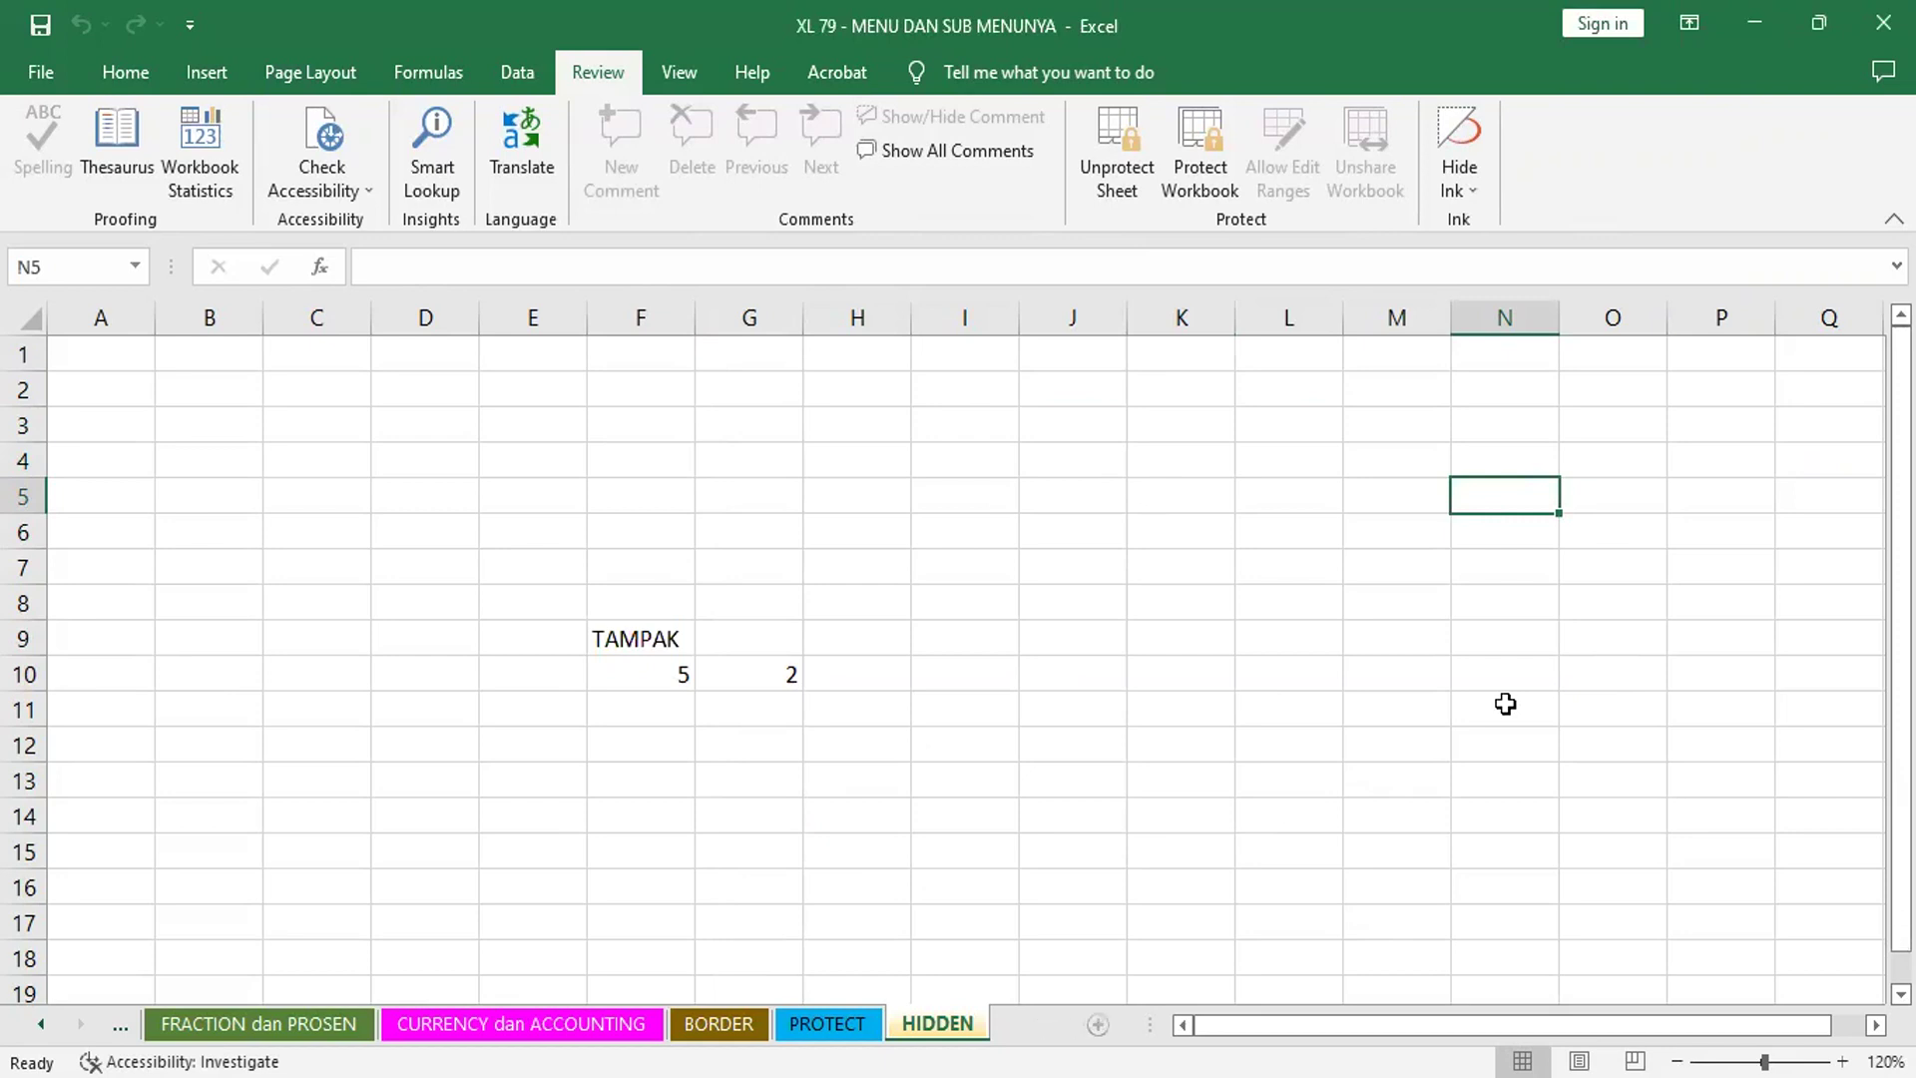
- Insert a new worksheet and rename it CAMPURAN
key(shift+F11)
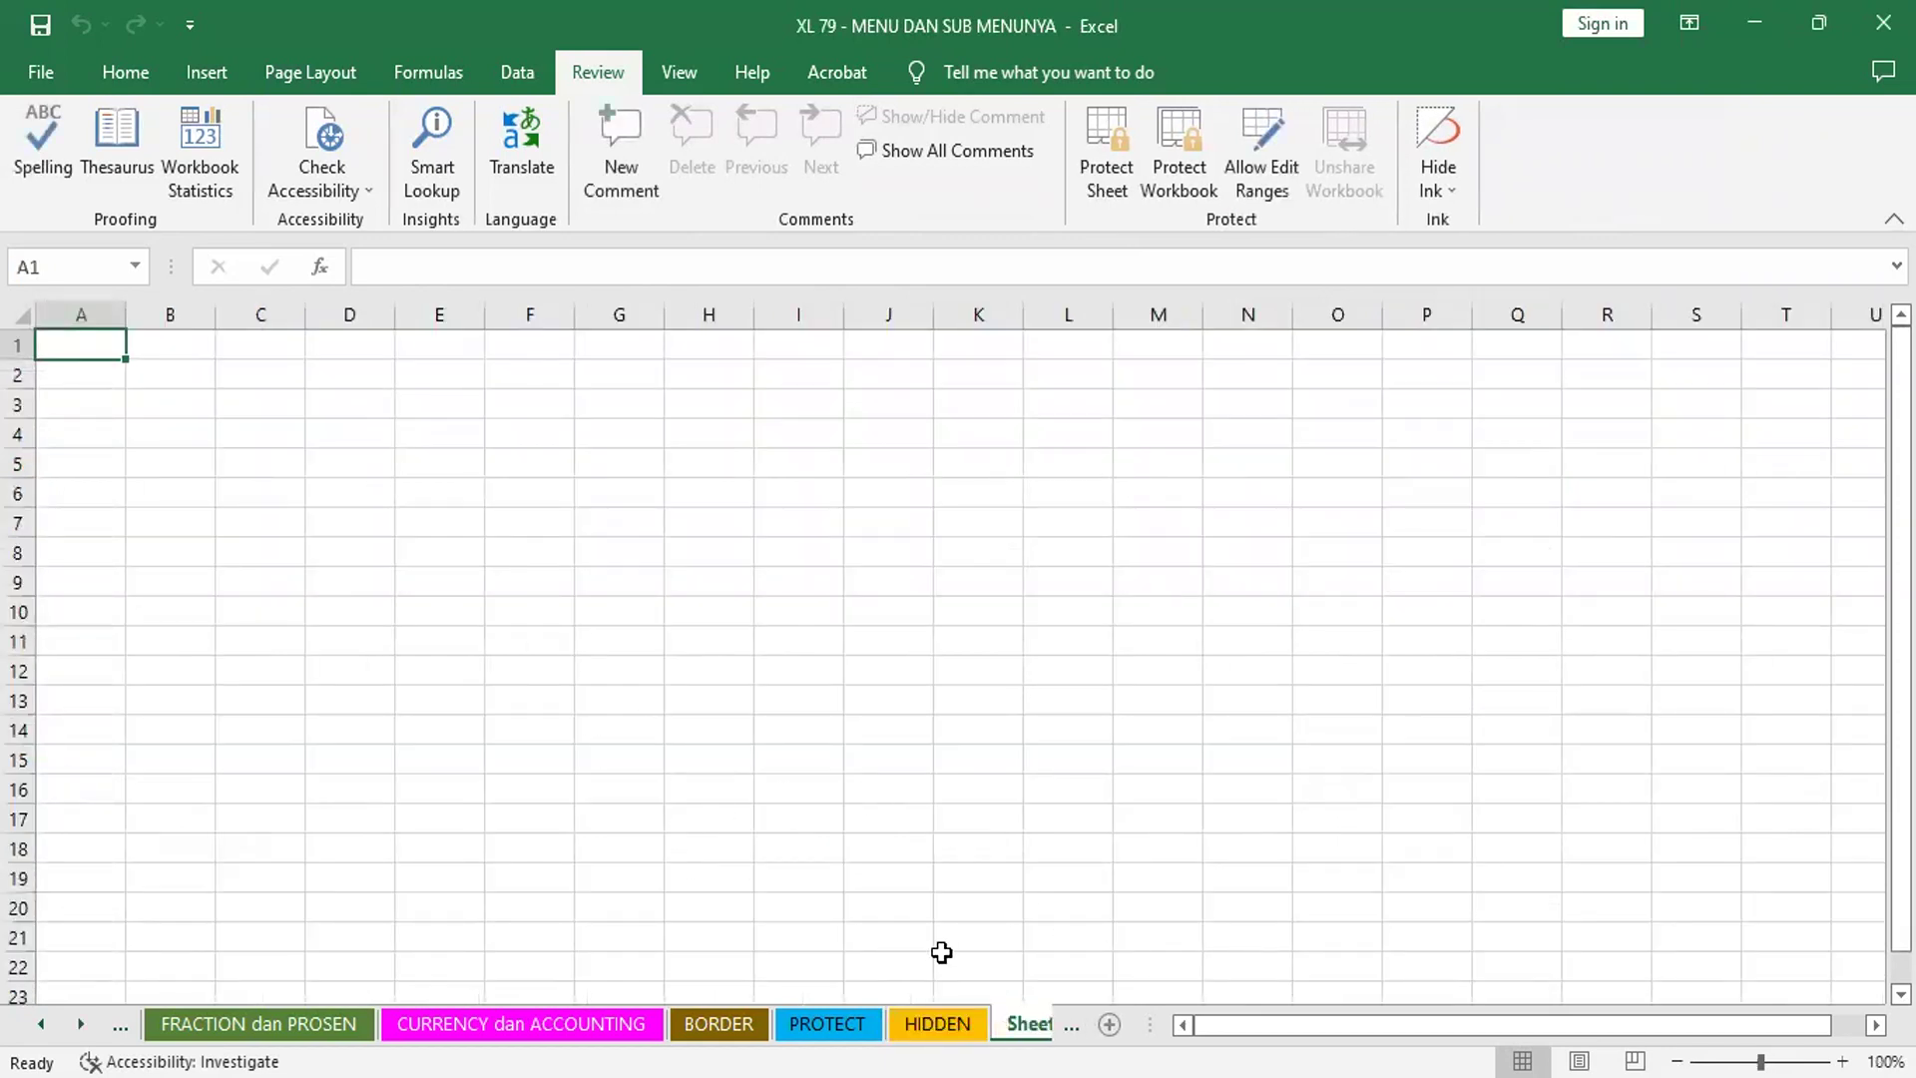
right_click(1026, 1023)
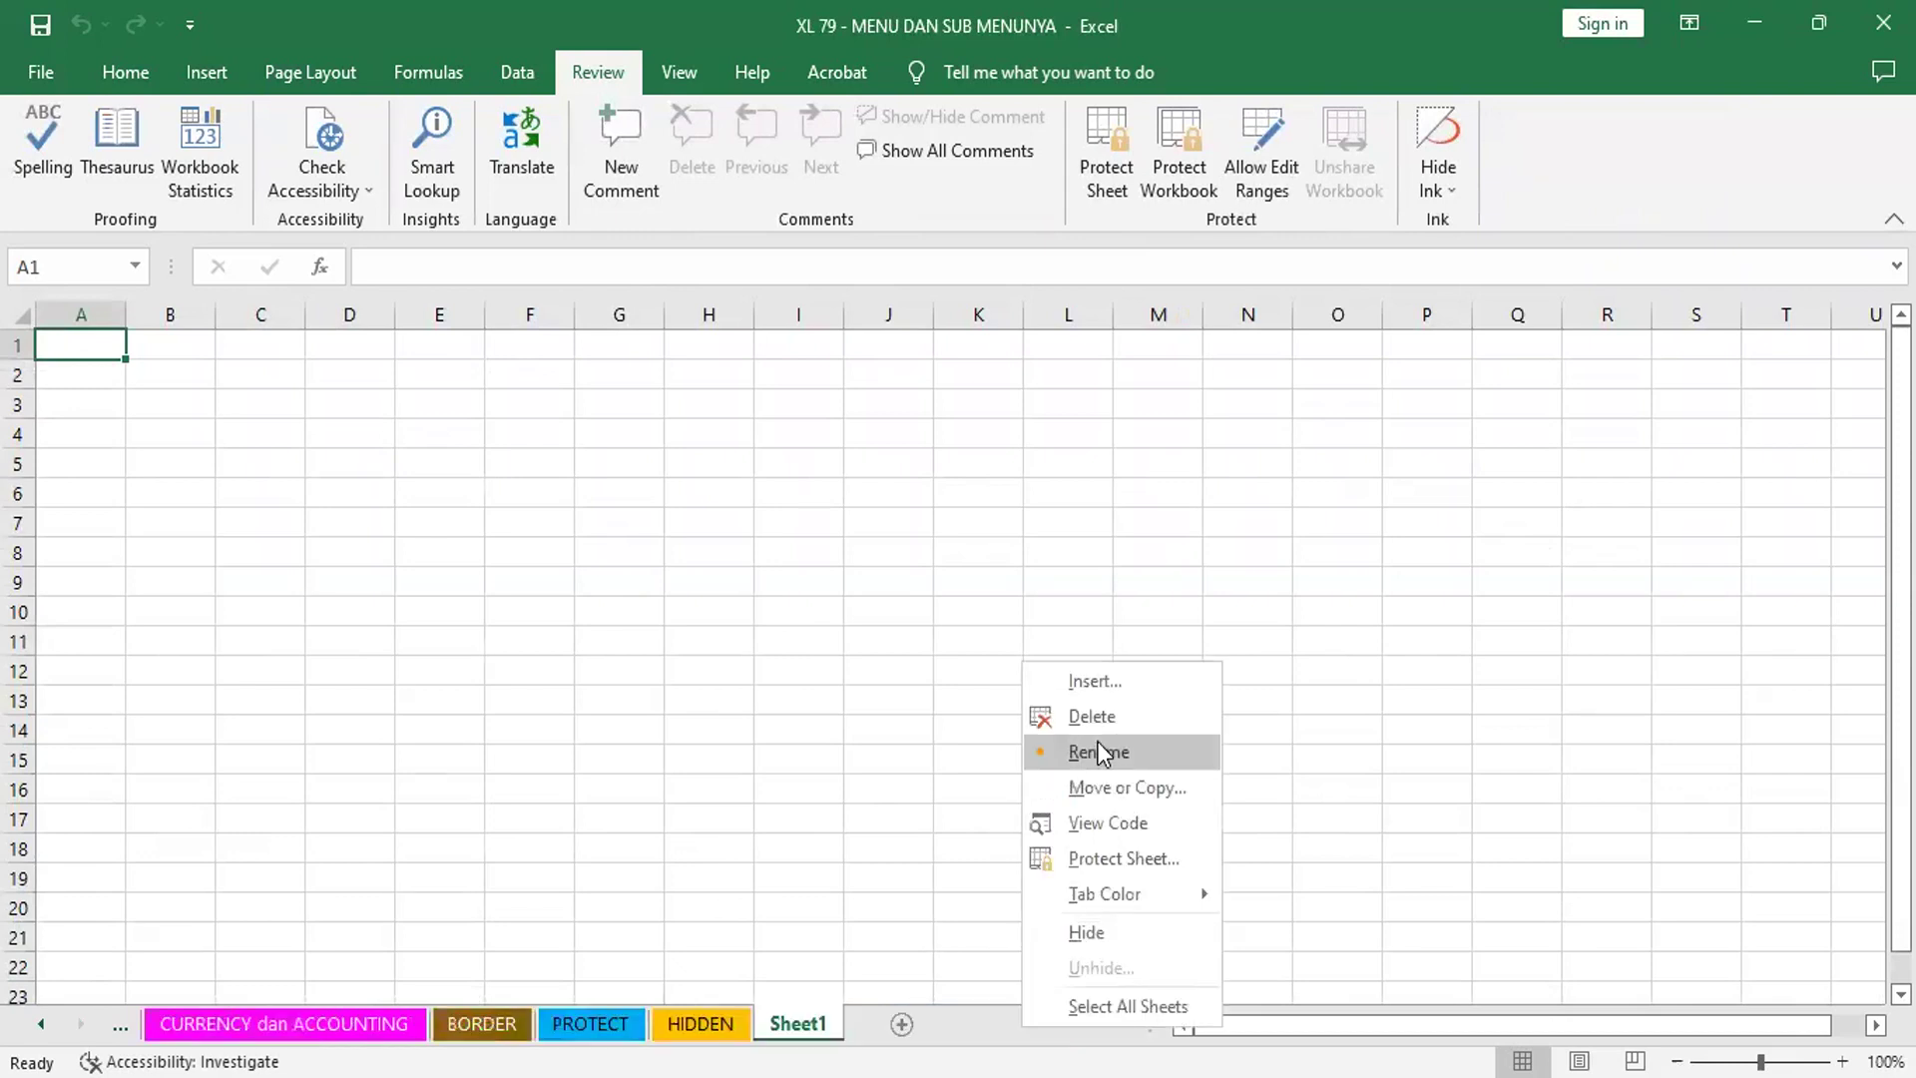
click(1099, 752)
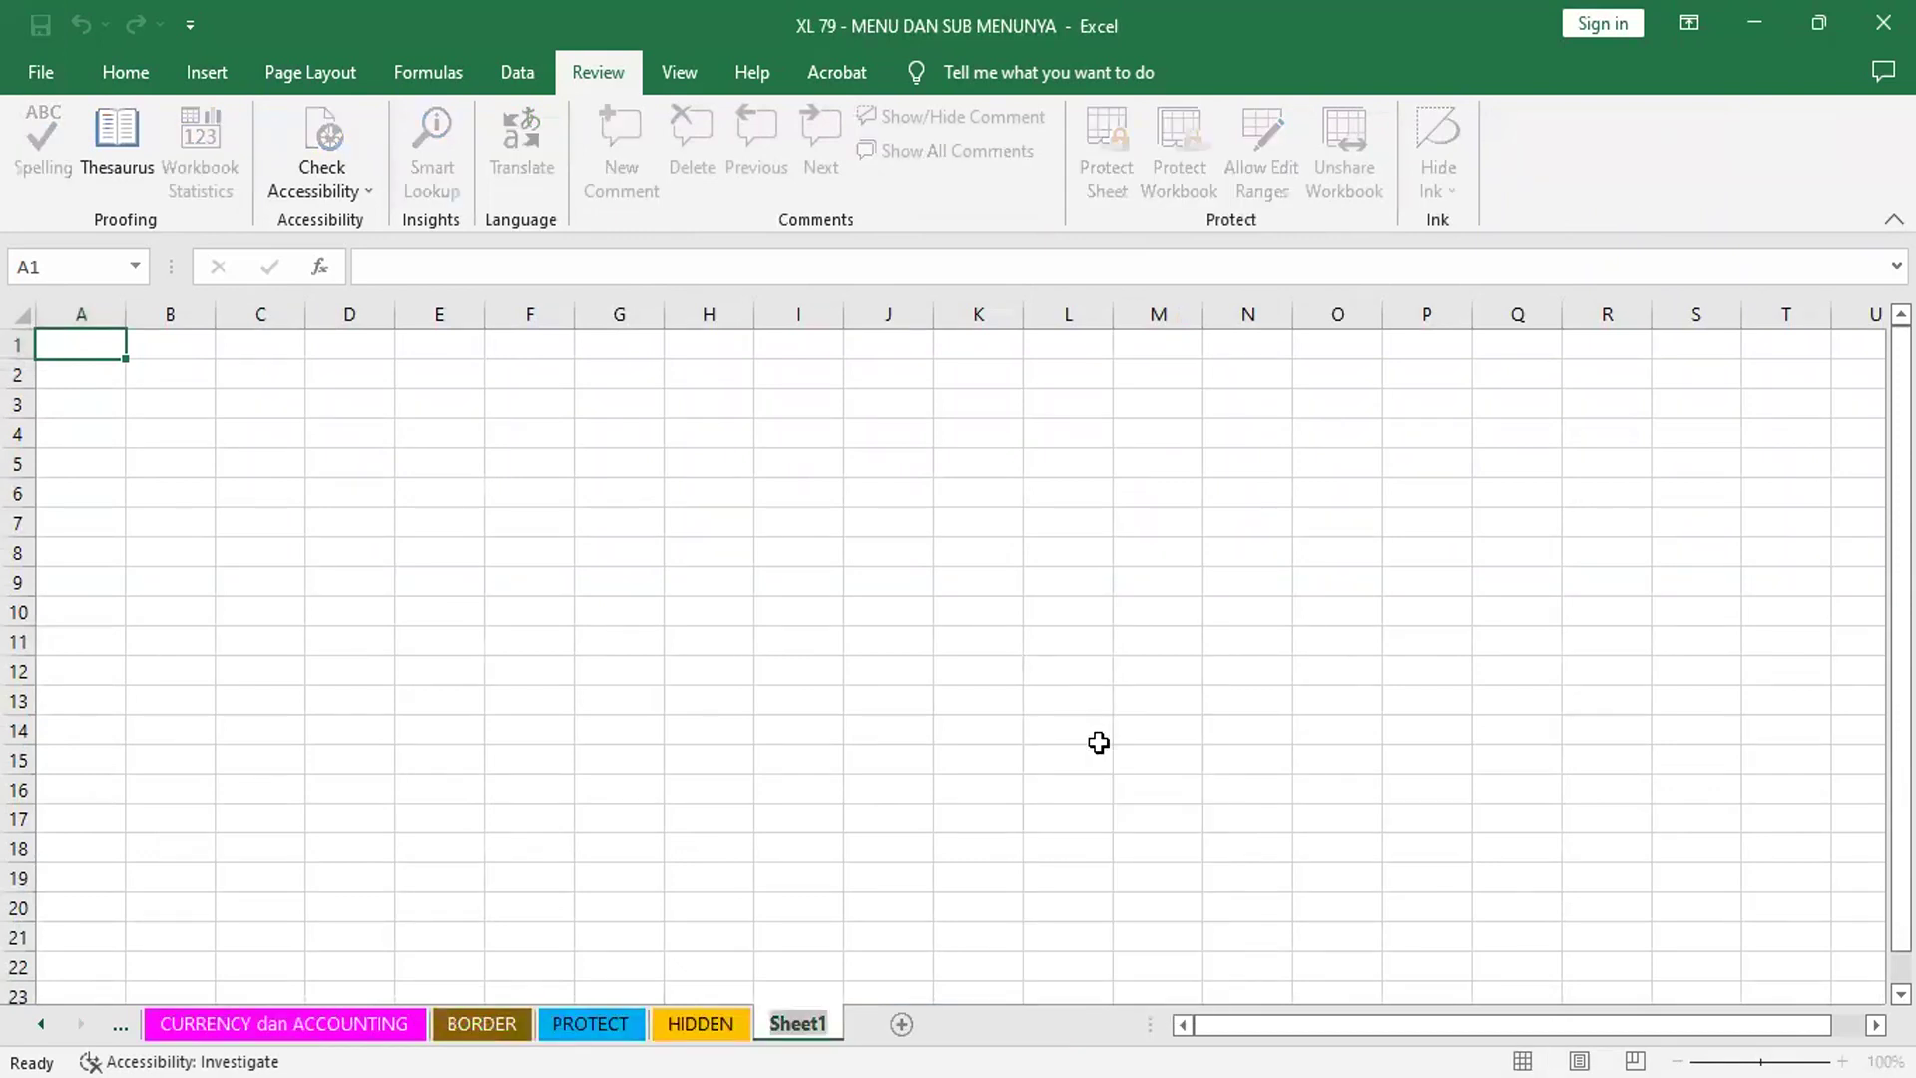
key(BackSpace)
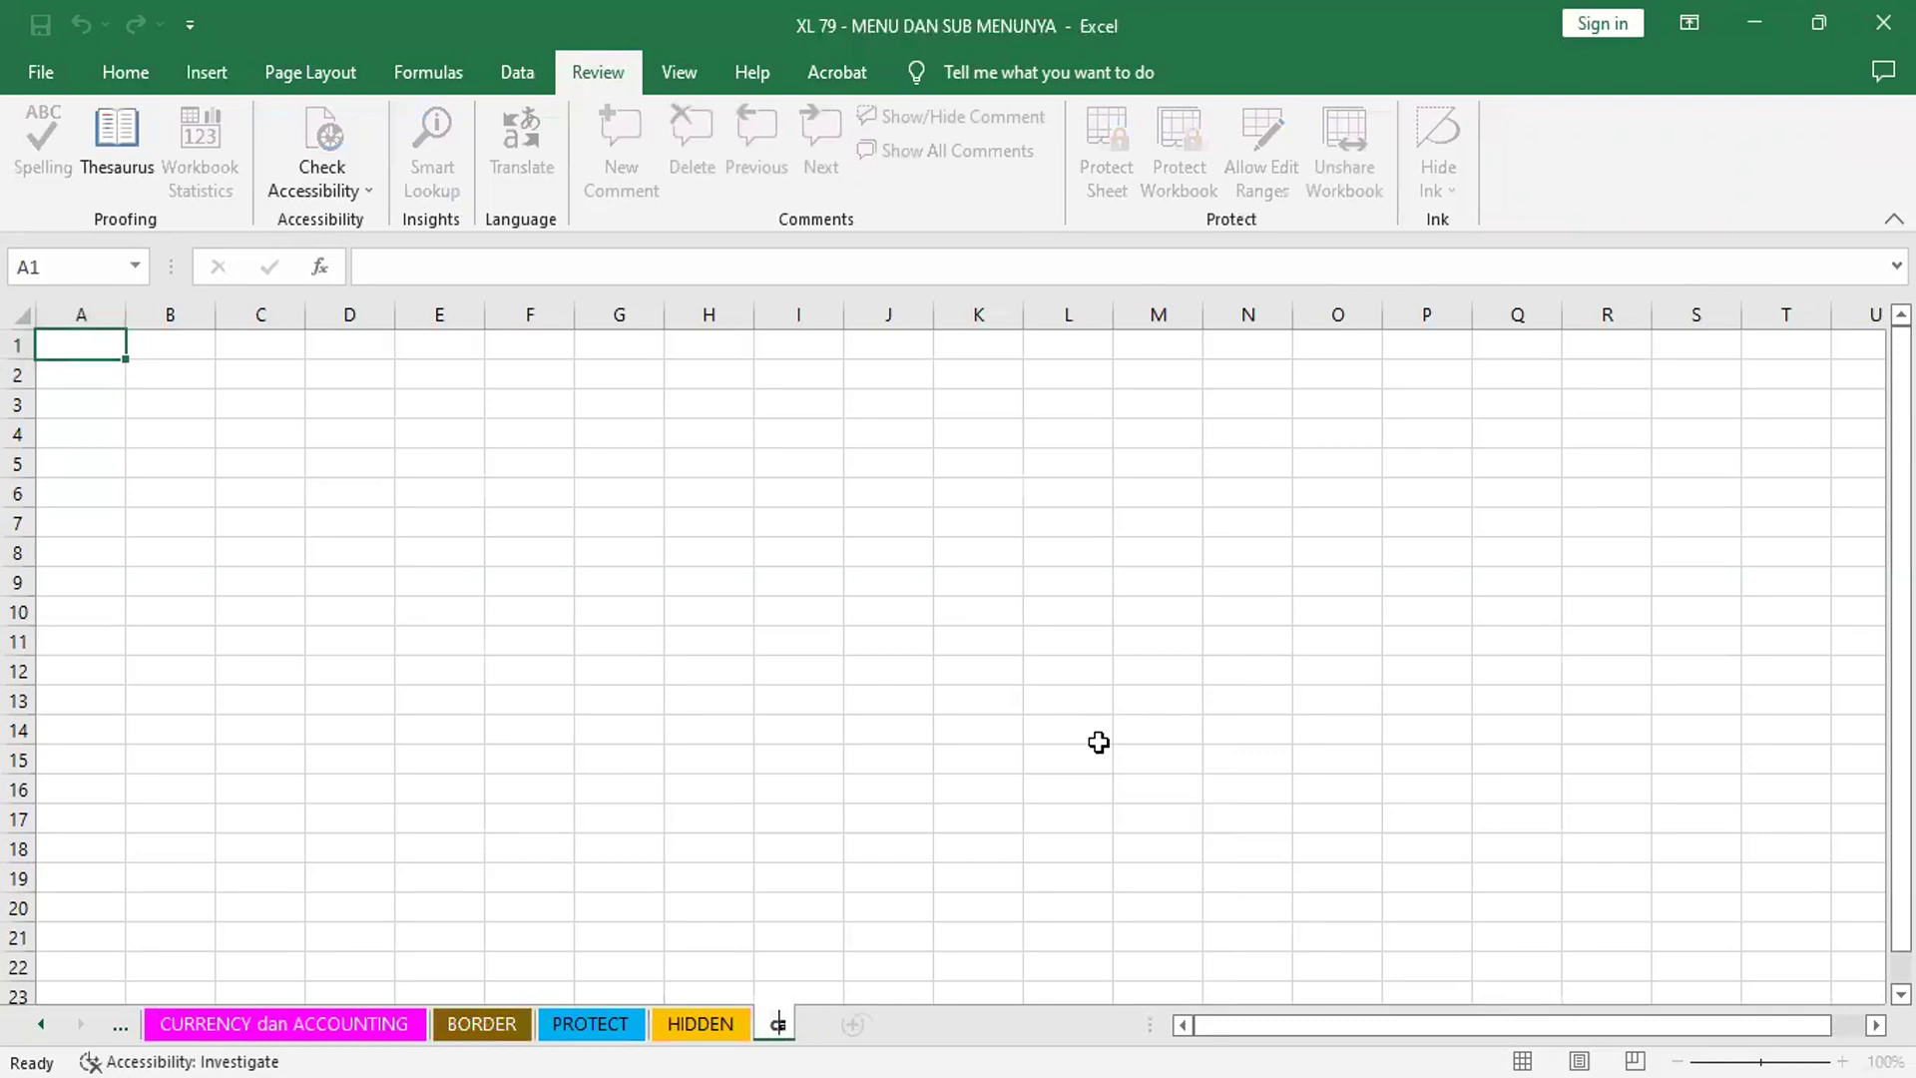
text(CAMPURAN)
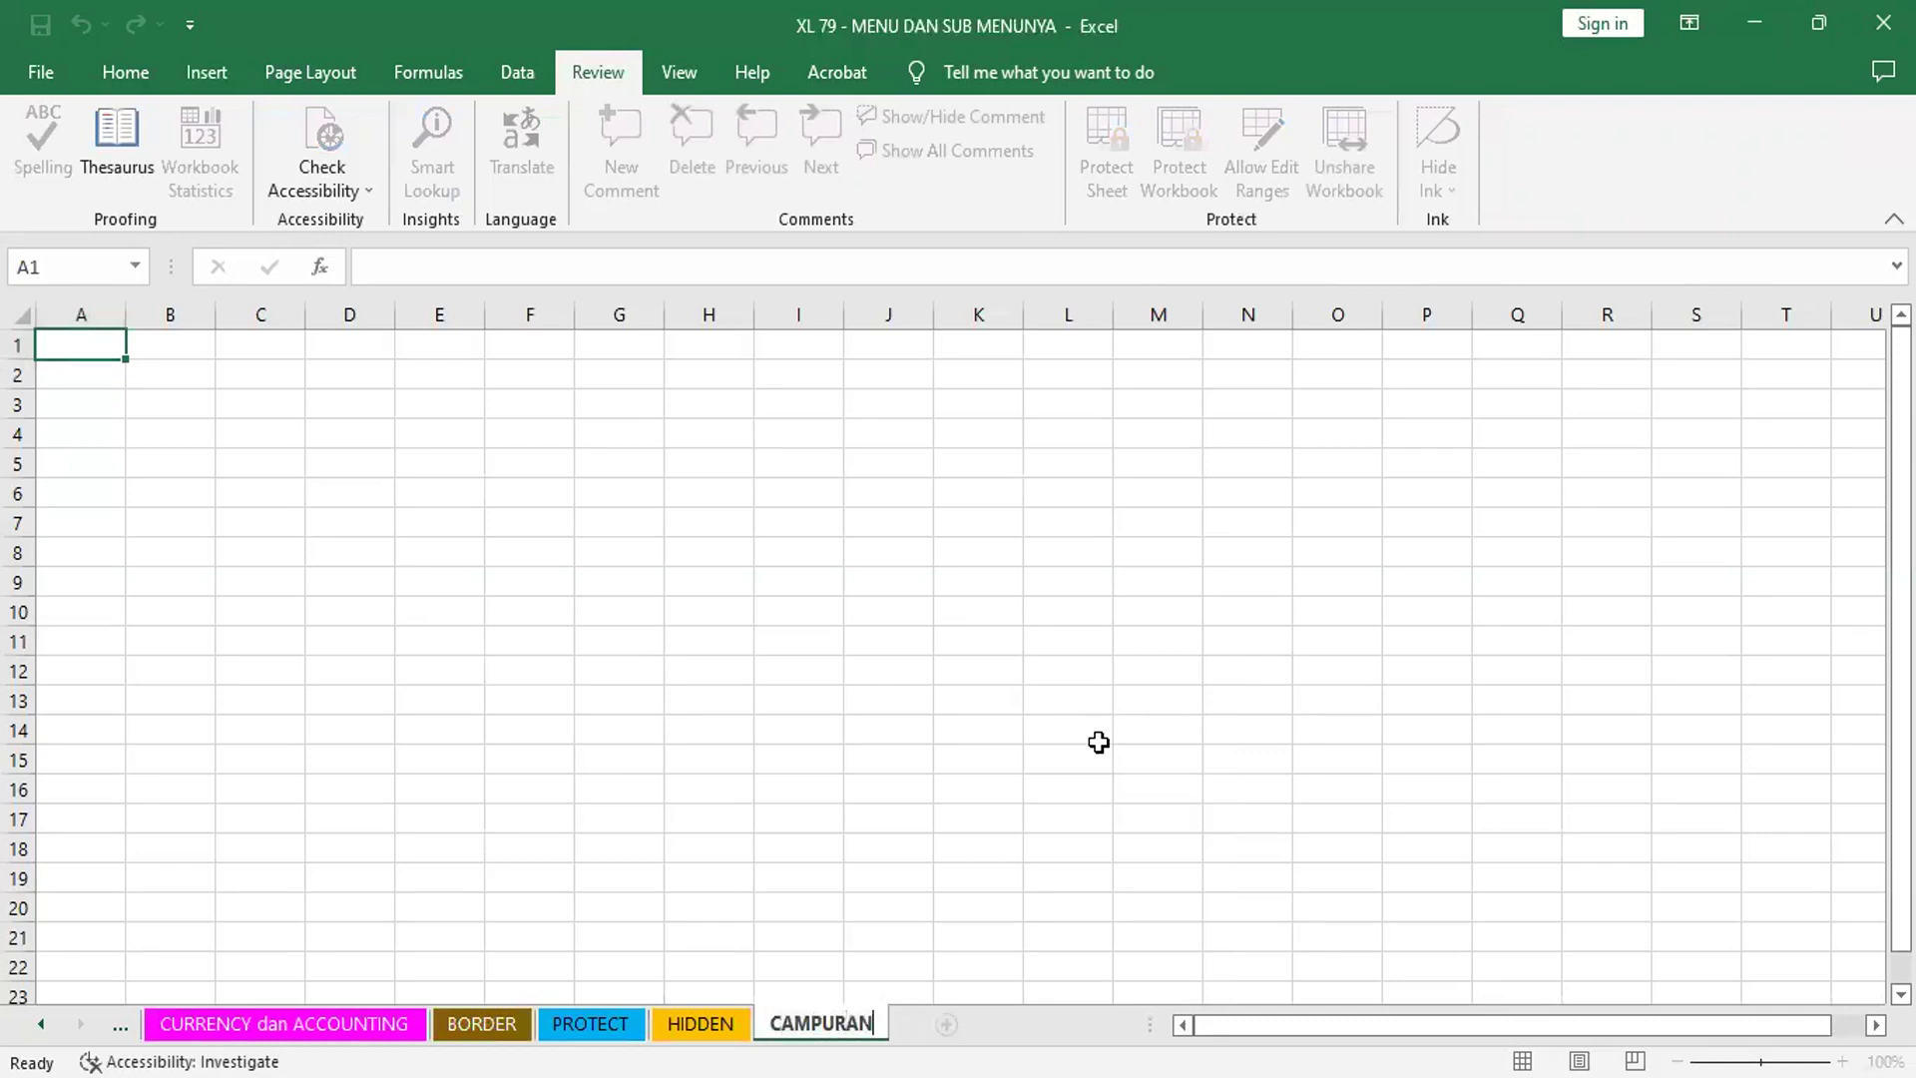
key(Return)
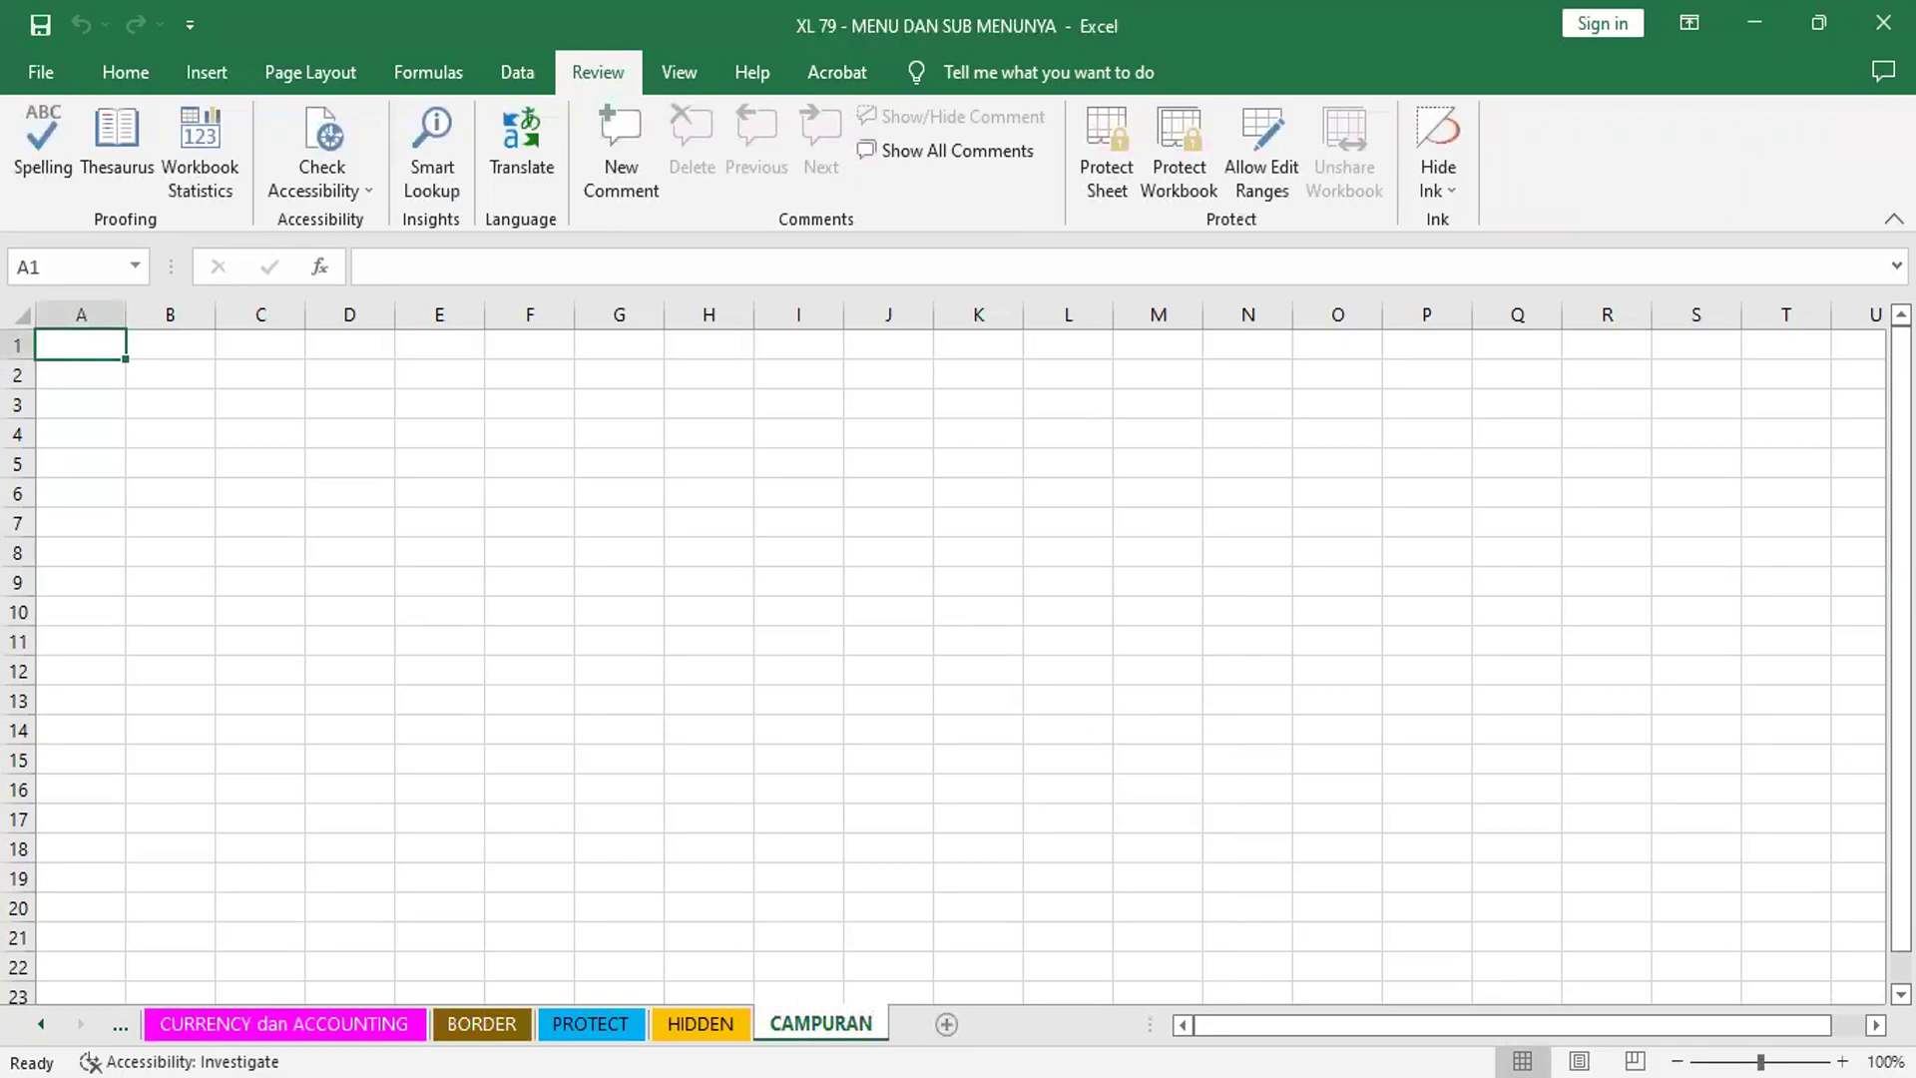
- Zoom the empty CAMPURAN sheet in from 100% to 120%
right_click(831, 1022)
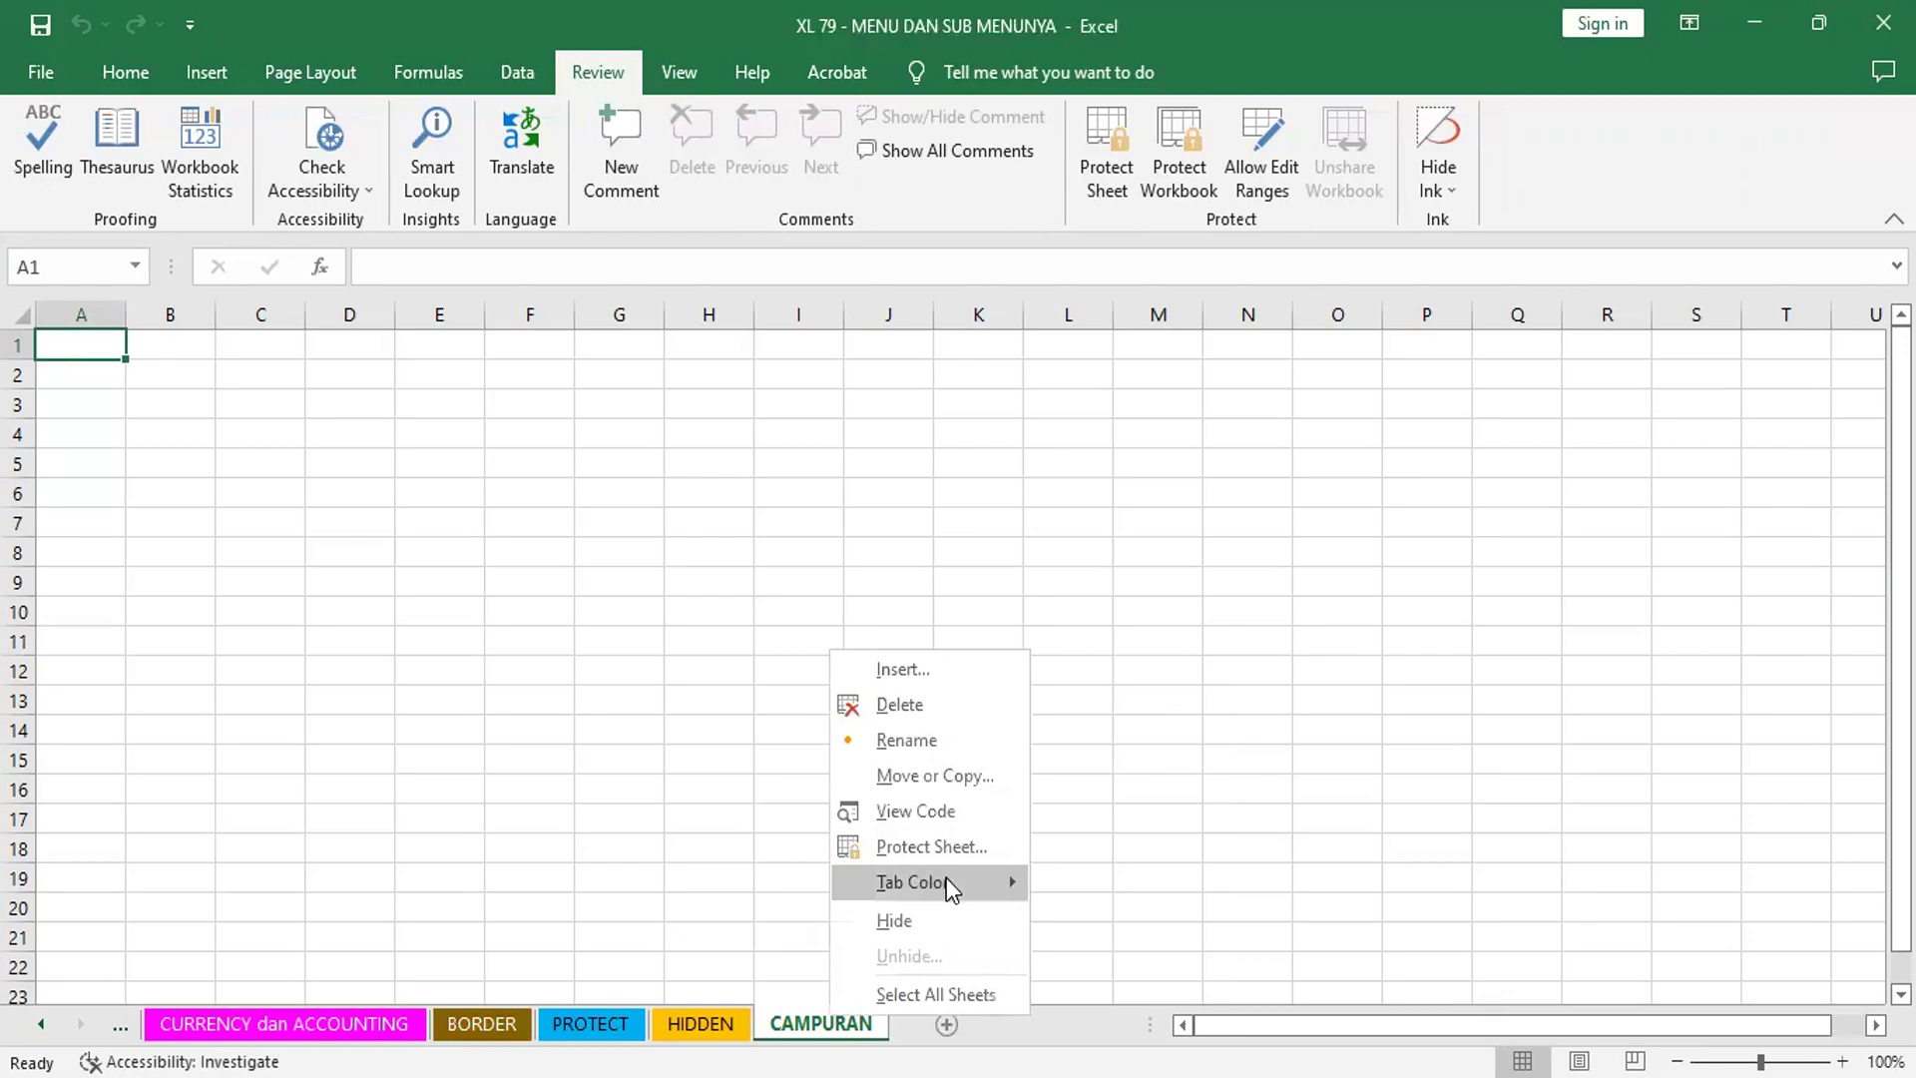
mouse_move(946, 878)
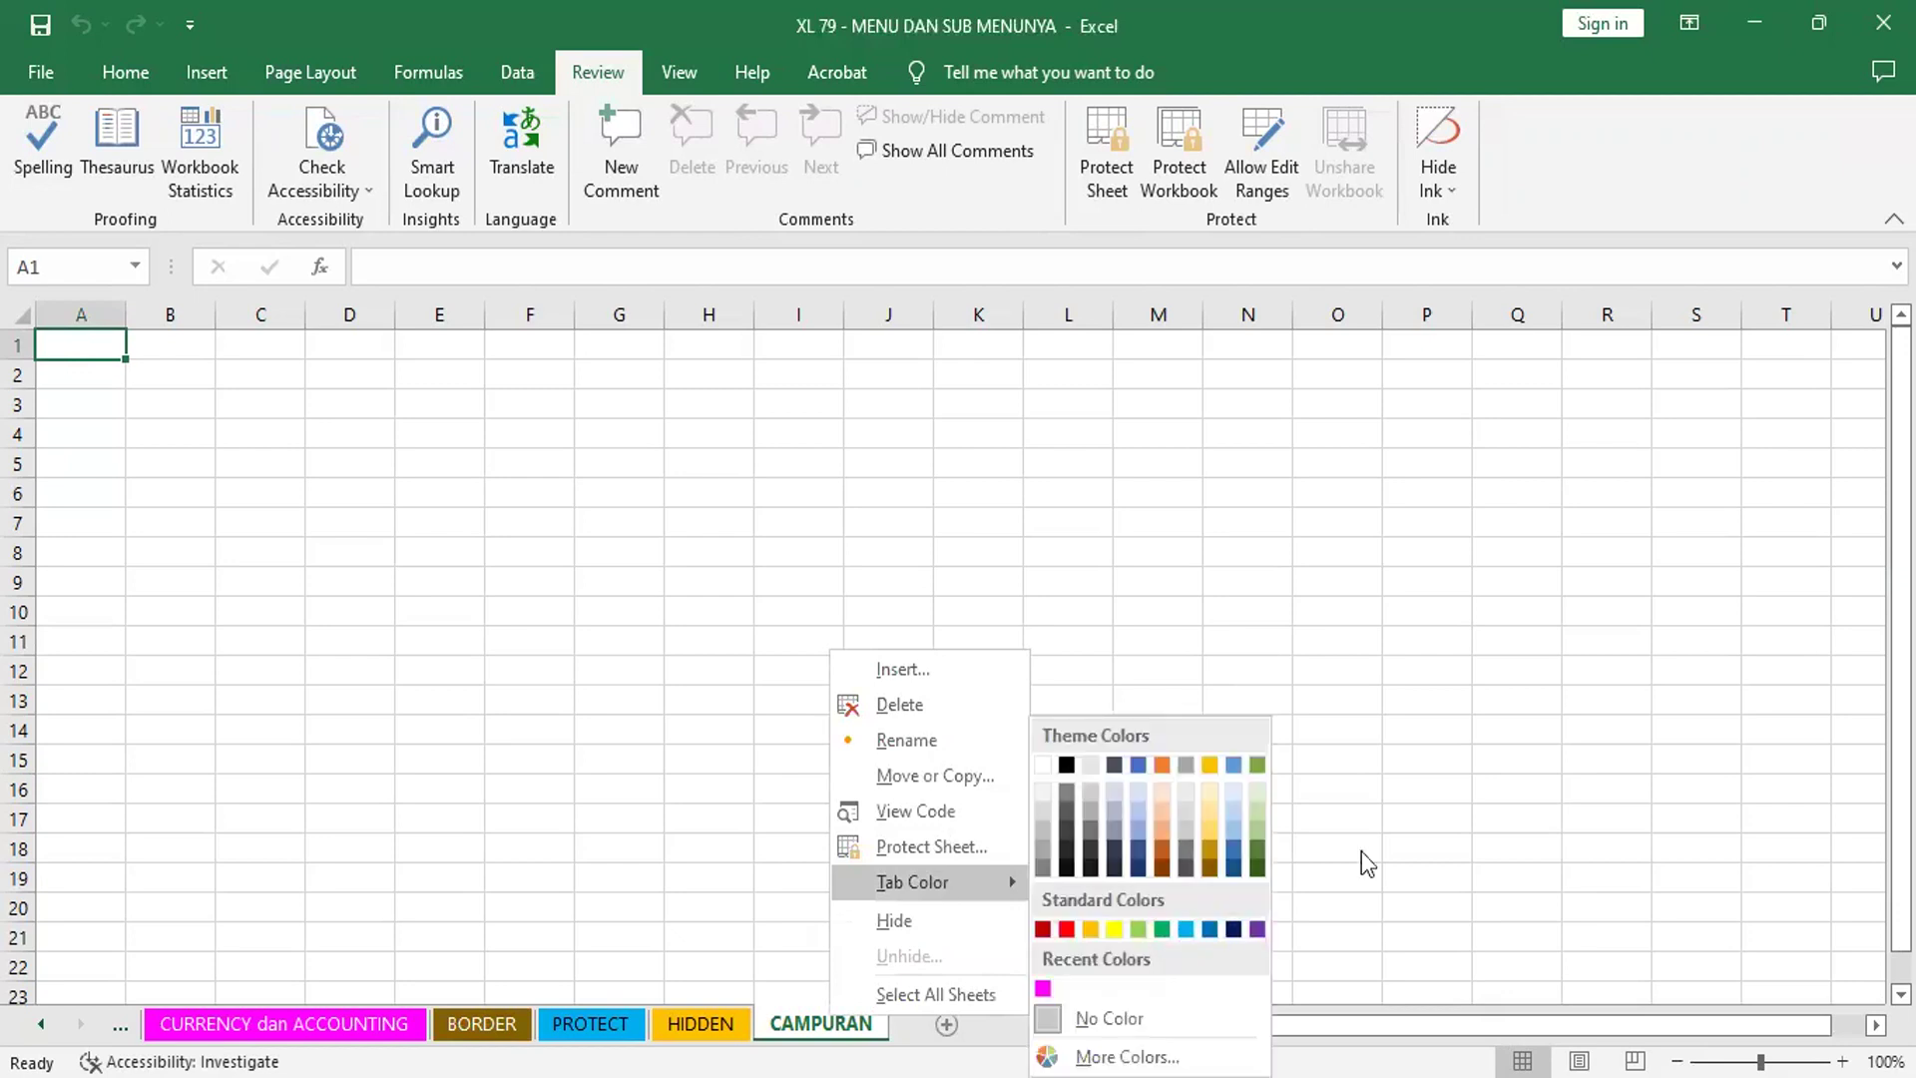
click(816, 491)
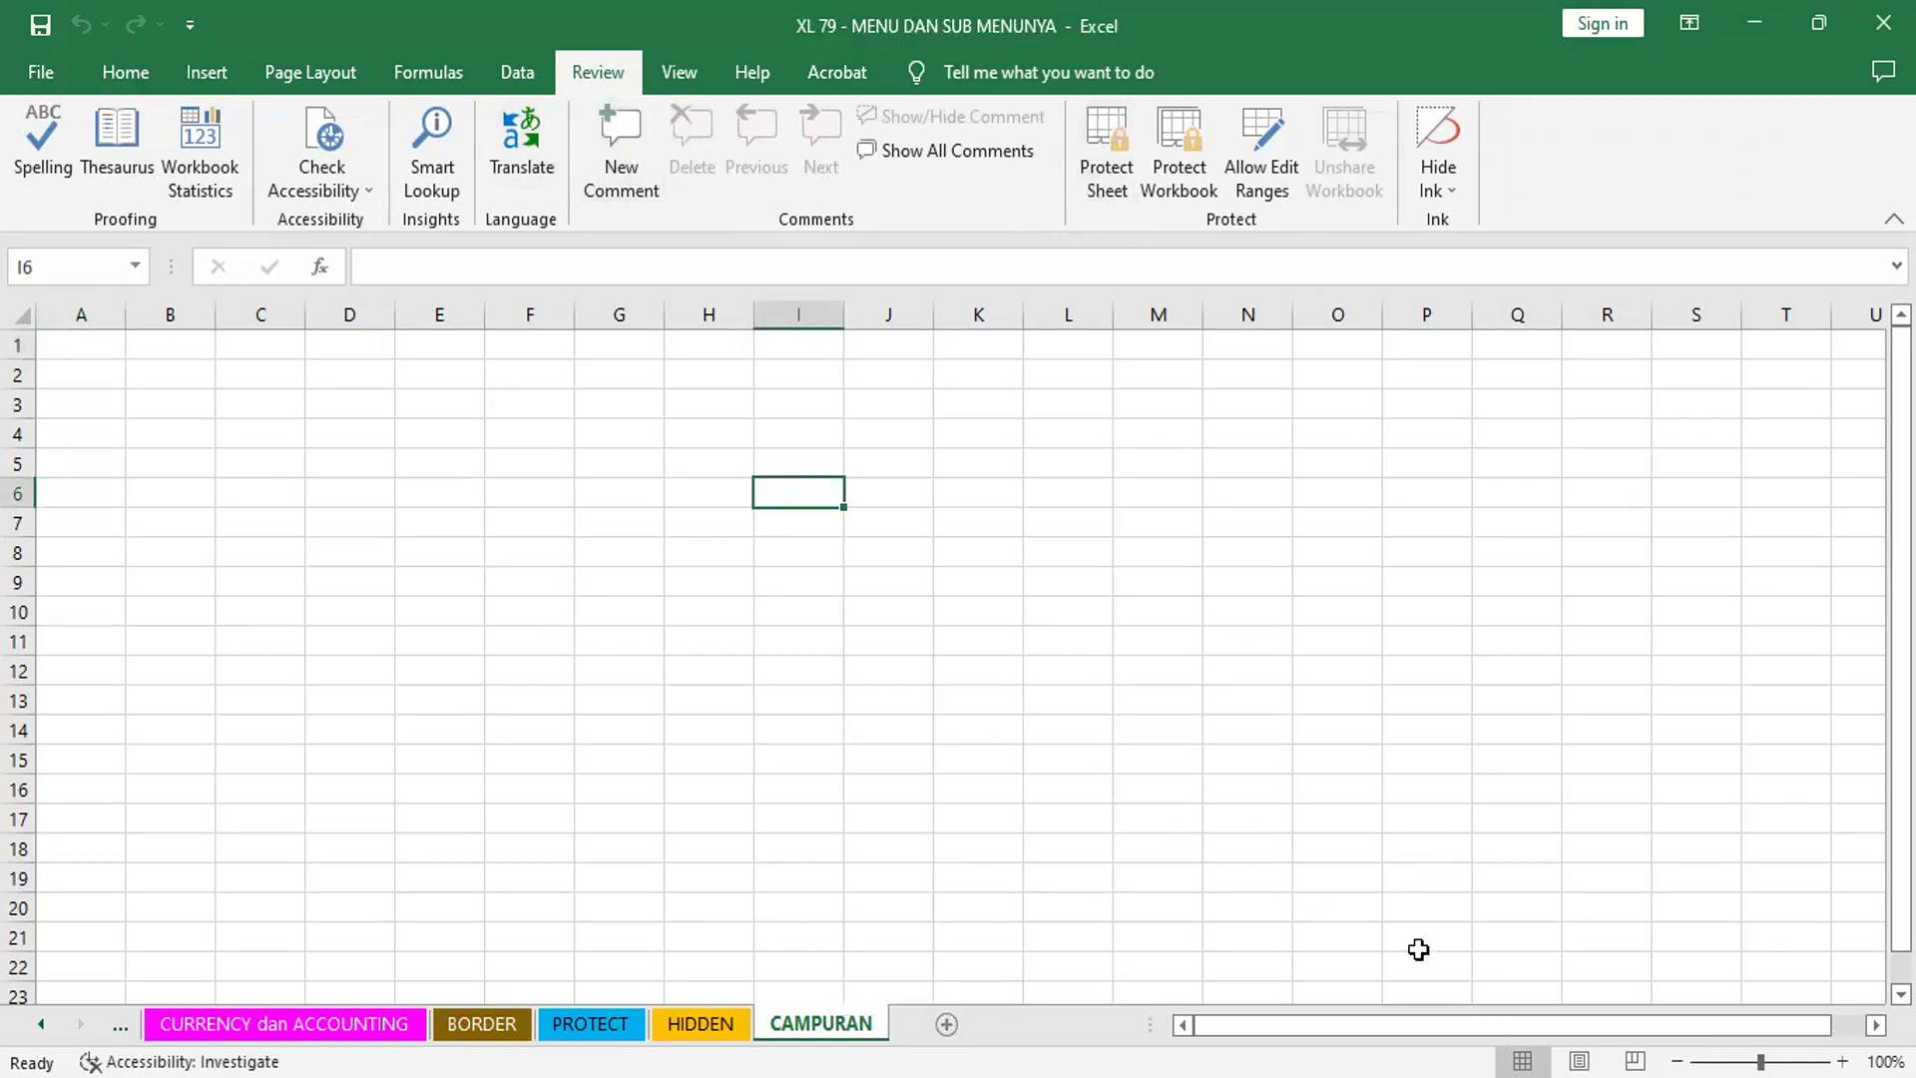
ctrl+scroll(1418, 949, up, 2)
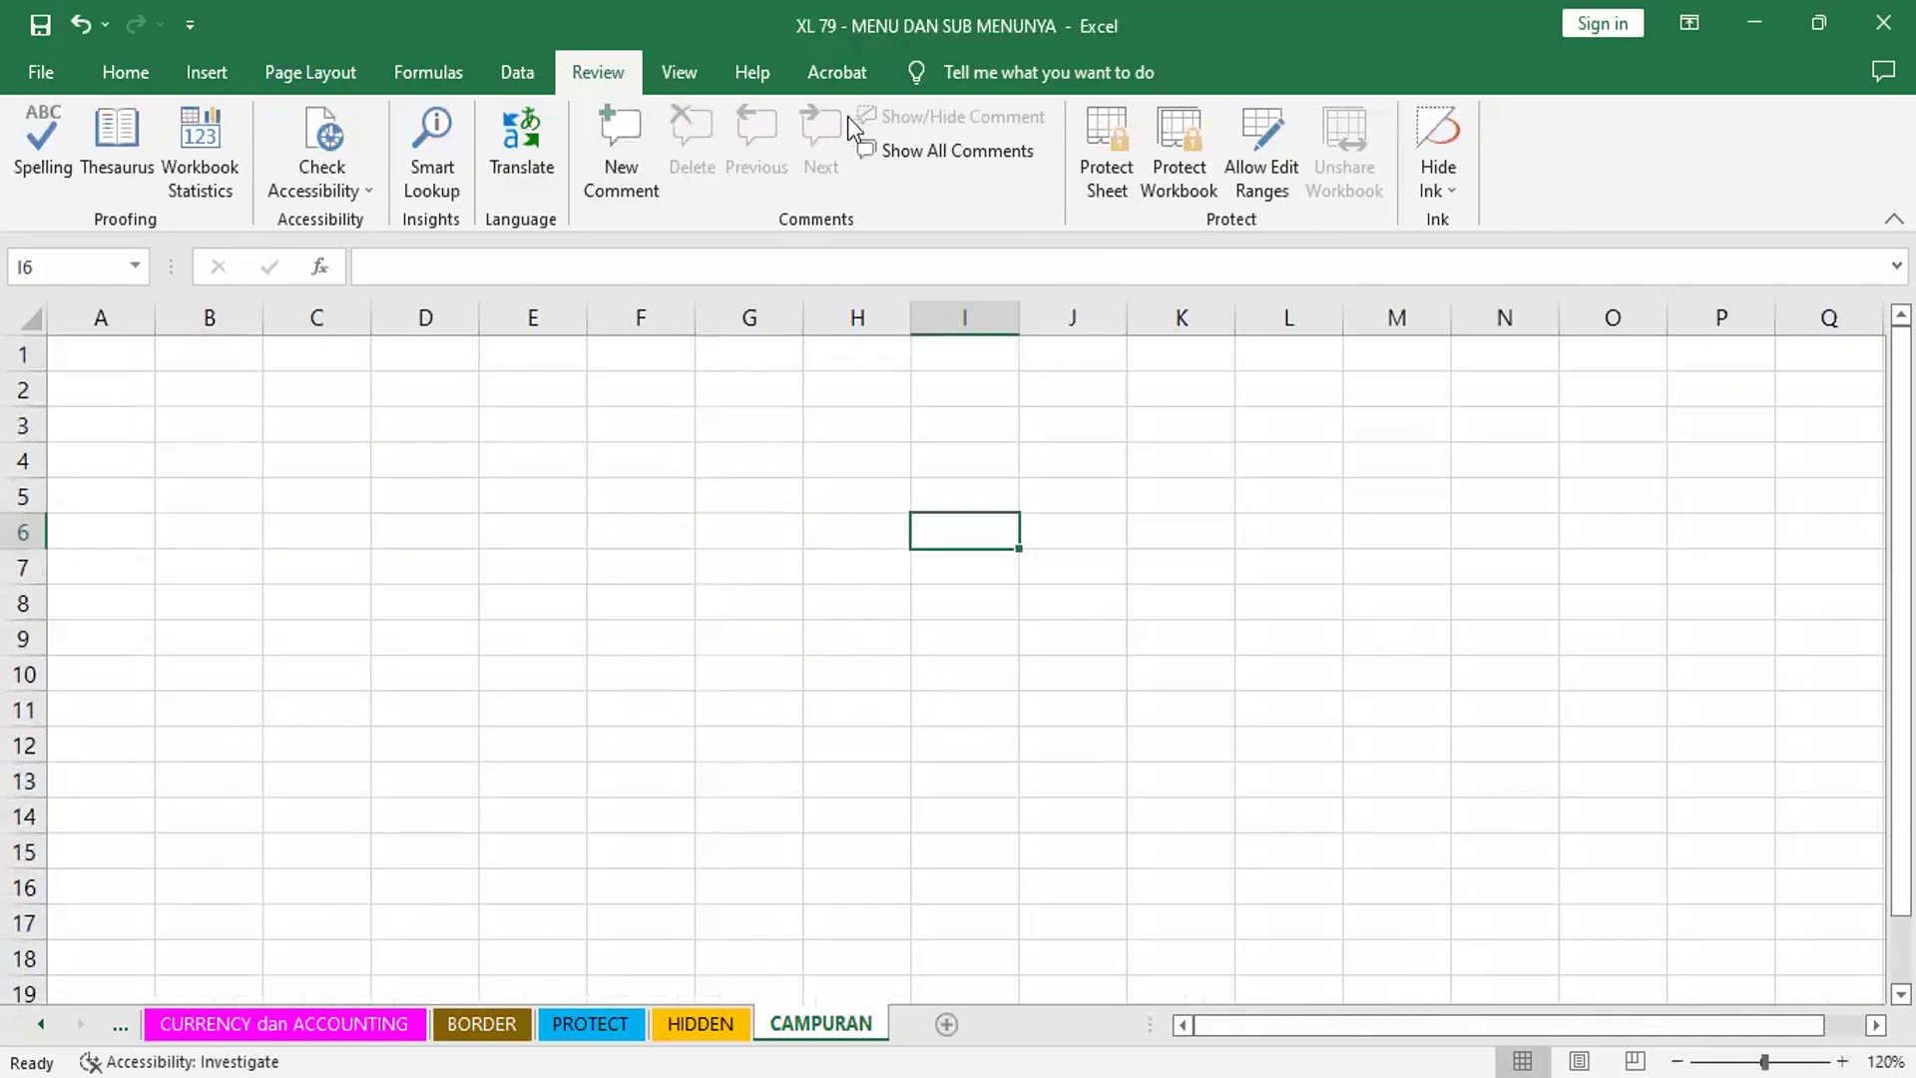
- Apply All Borders to the range I8:L19 on the CAMPURAN sheet
click(203, 71)
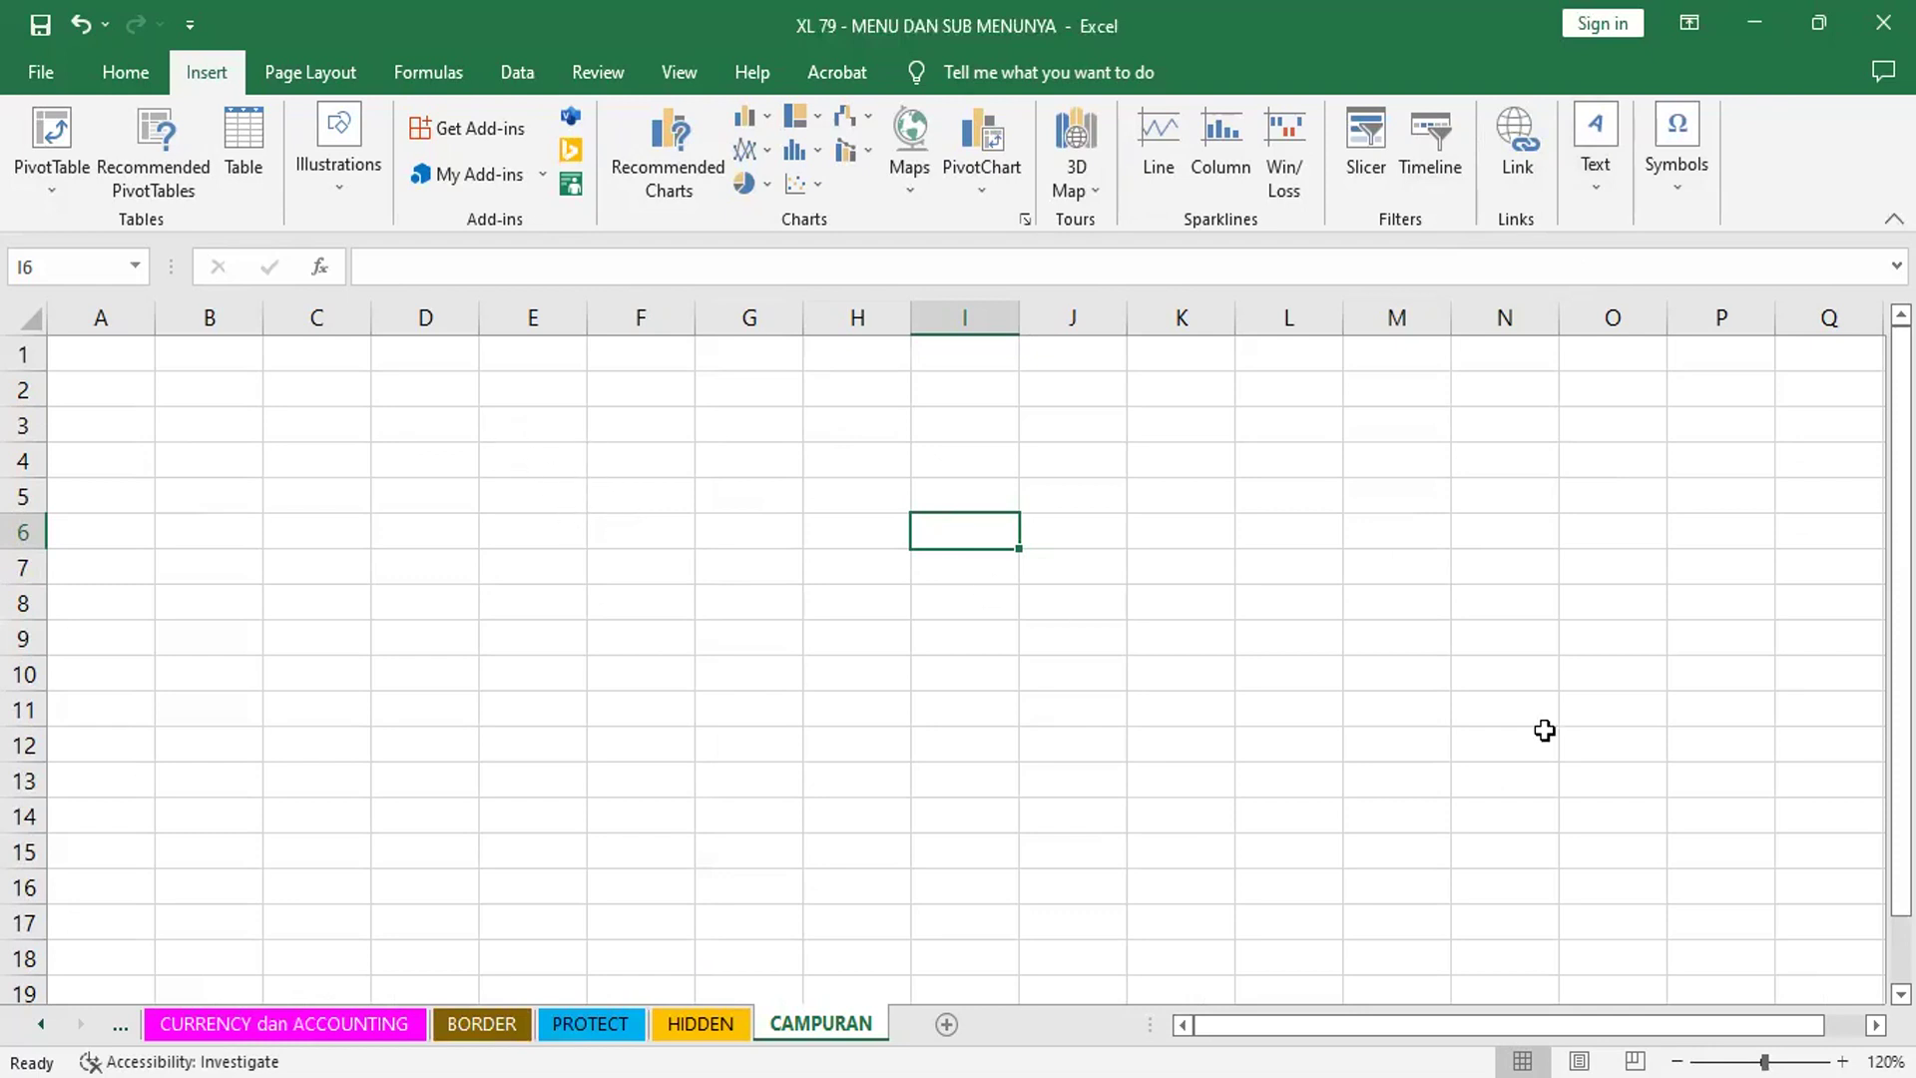
scroll(1544, 731, right, 4)
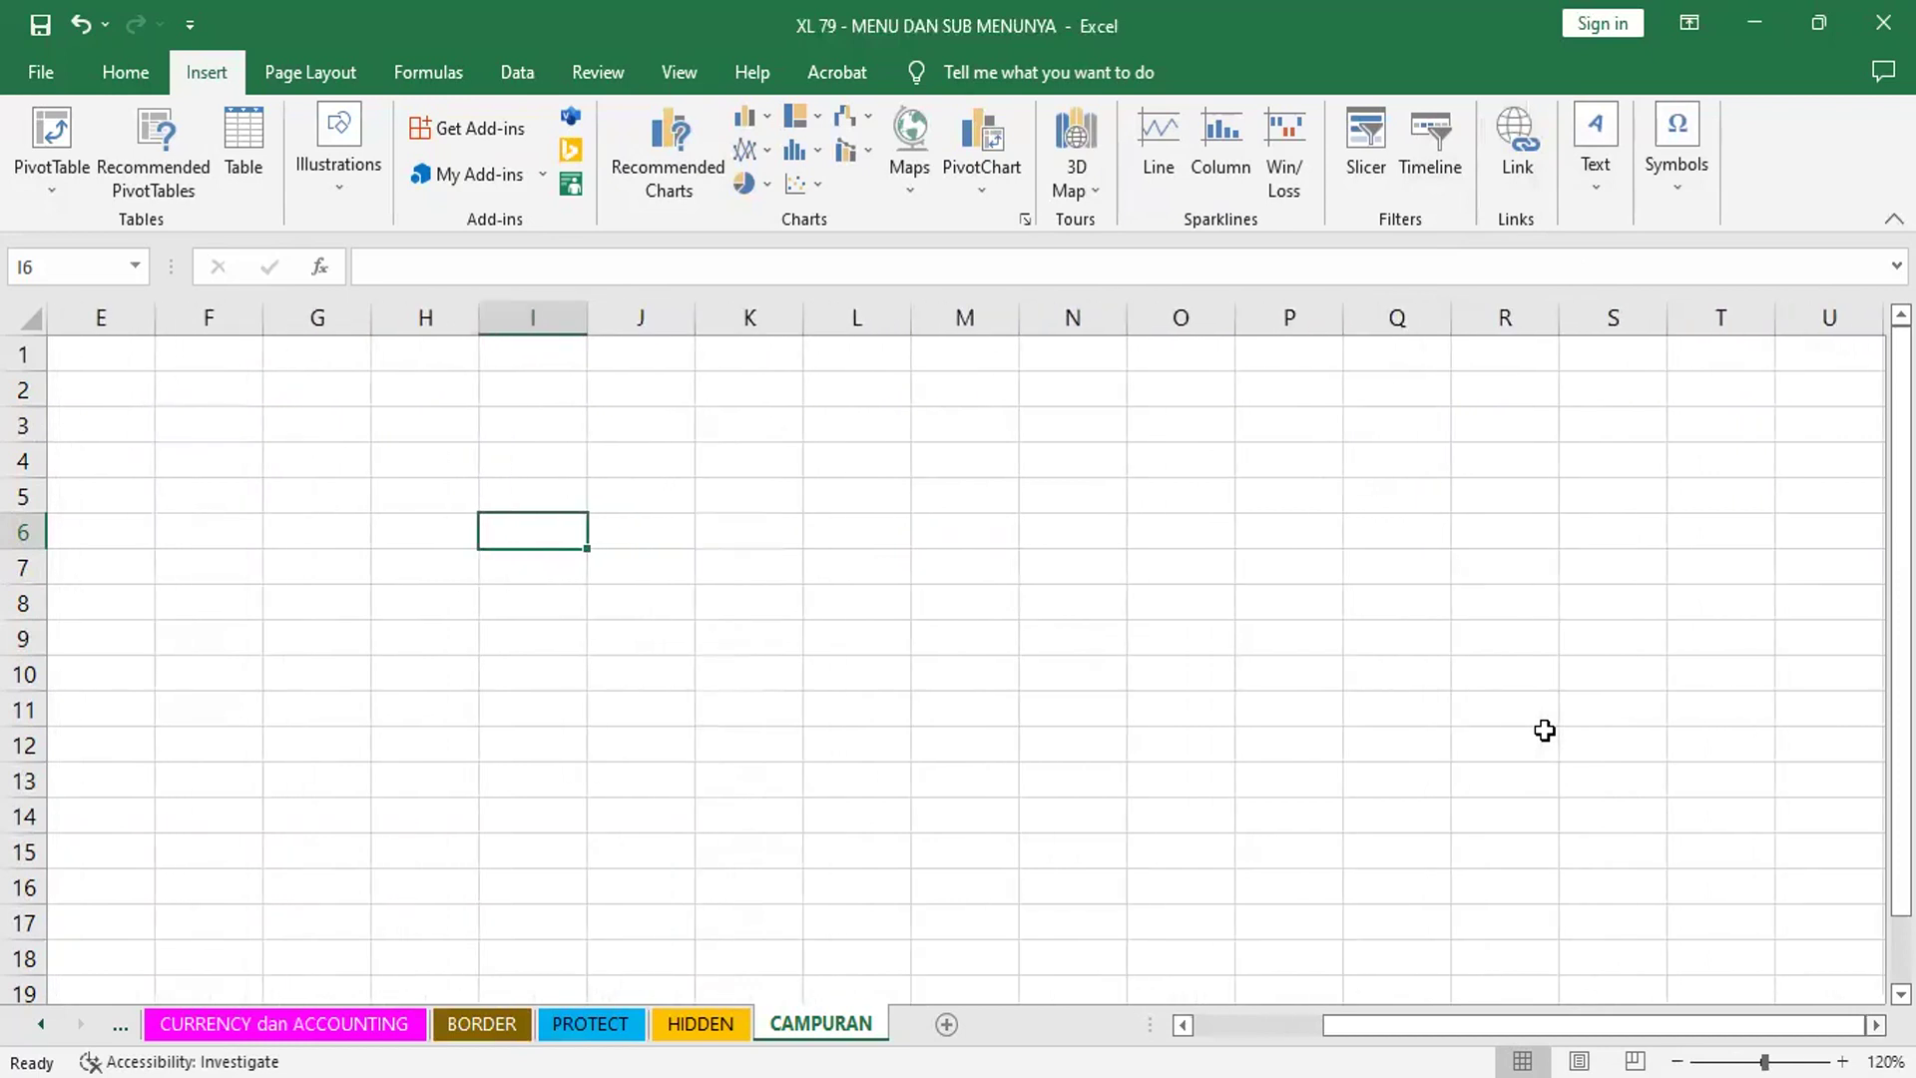
scroll(1545, 730, down, 2)
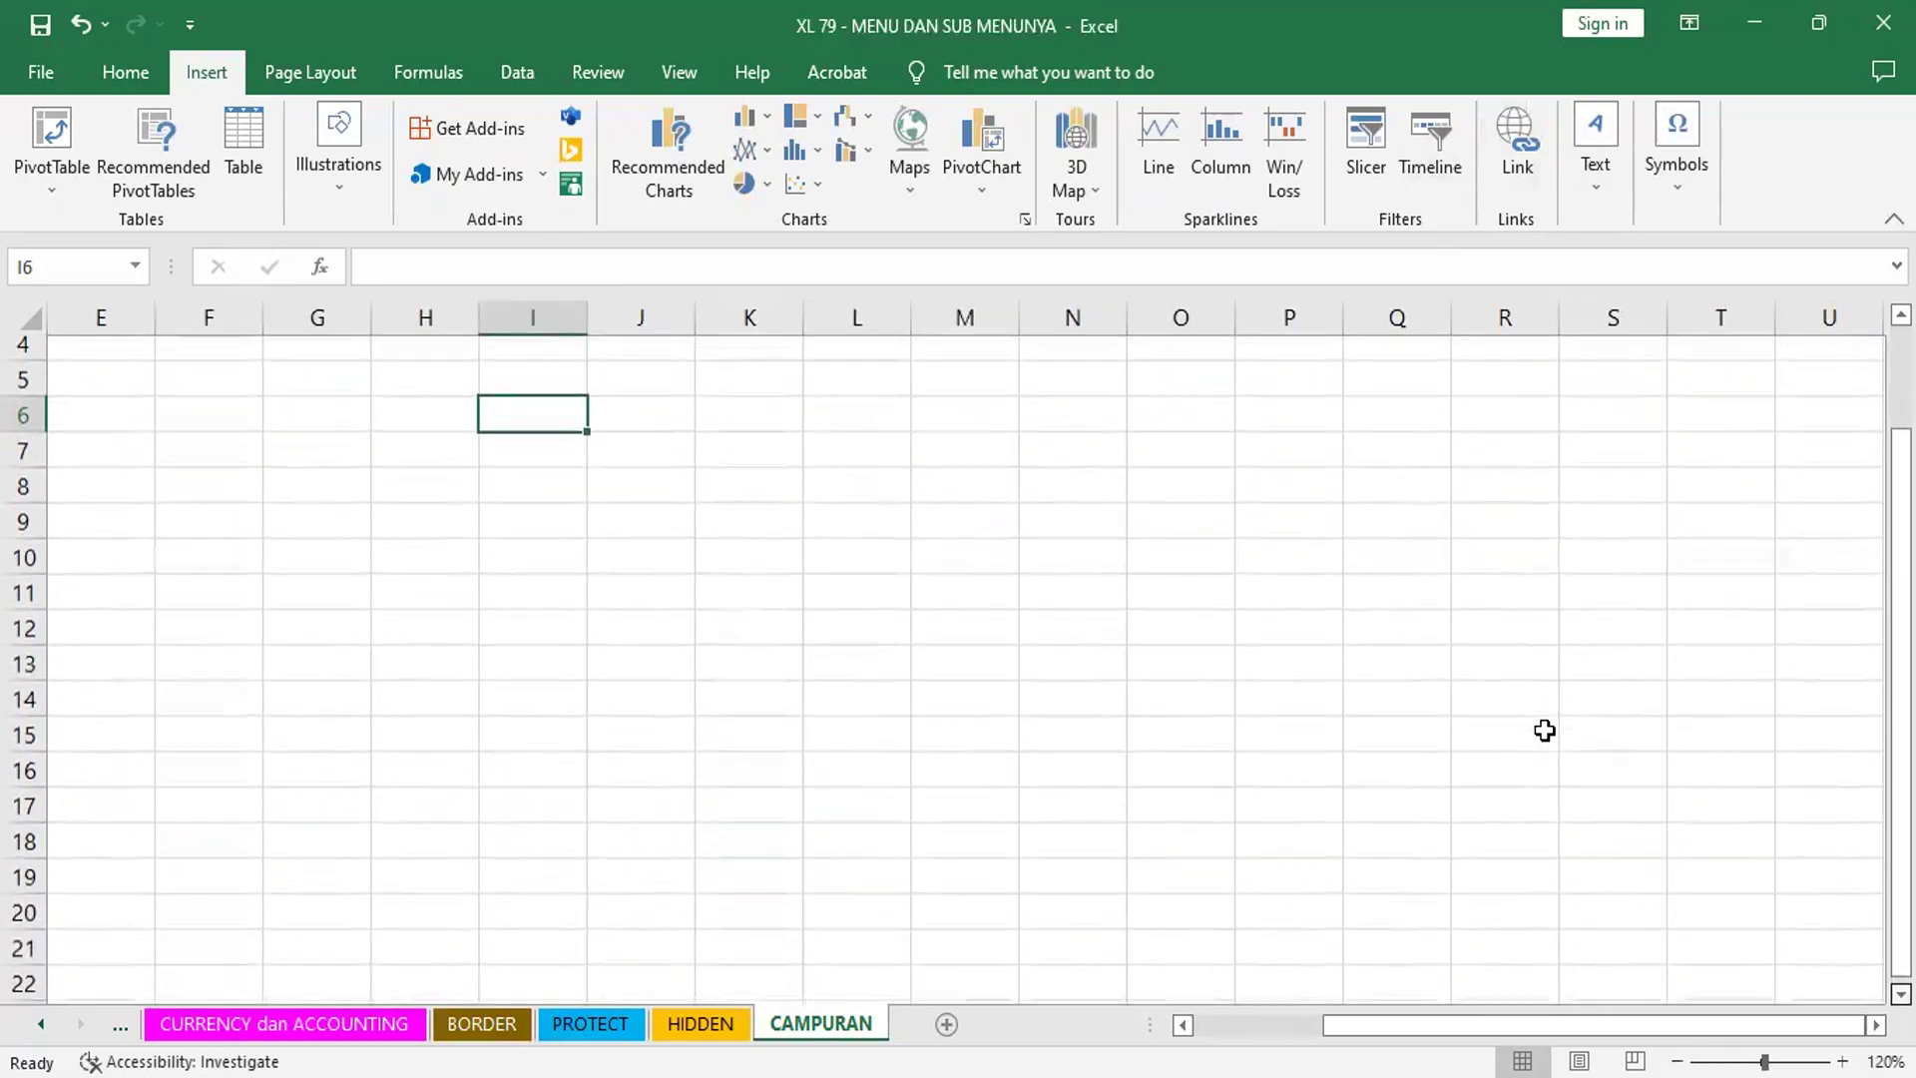
scroll(1544, 731, down, 1)
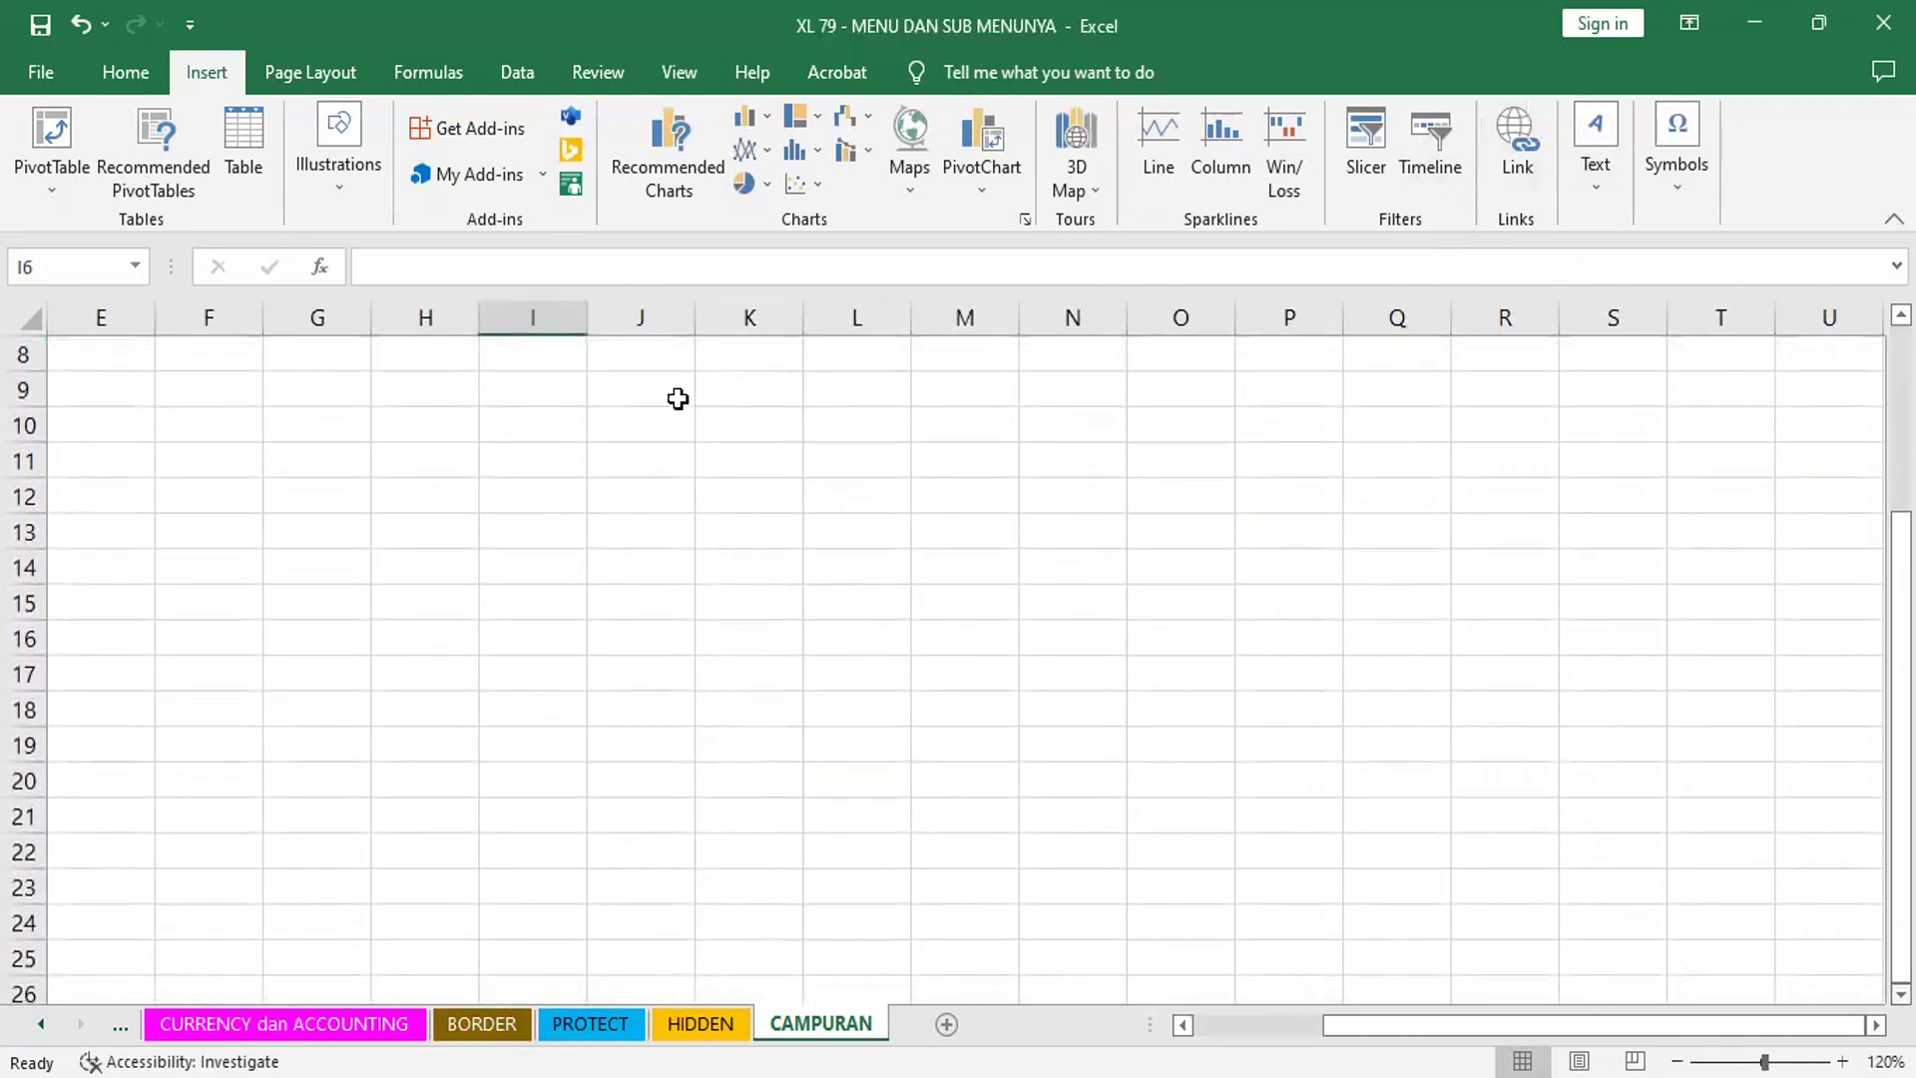
click(537, 357)
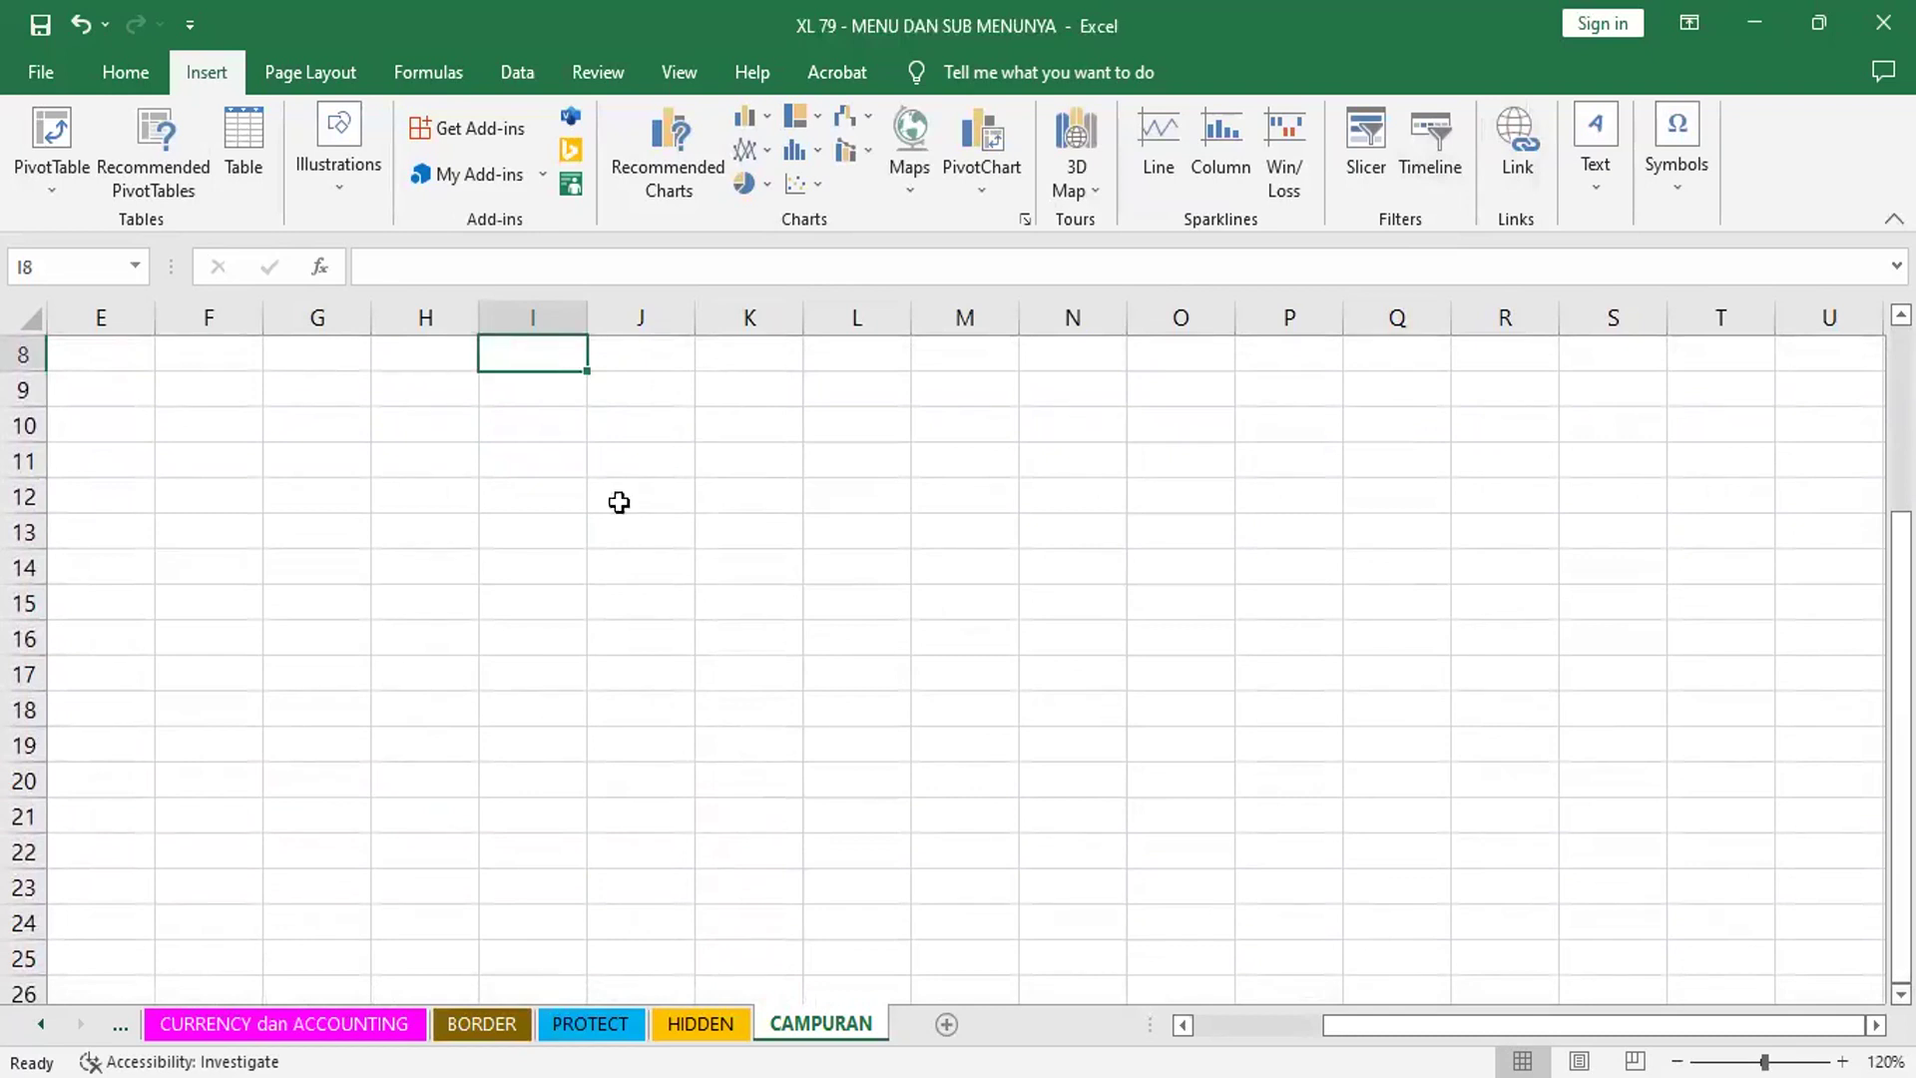
shift+click(879, 753)
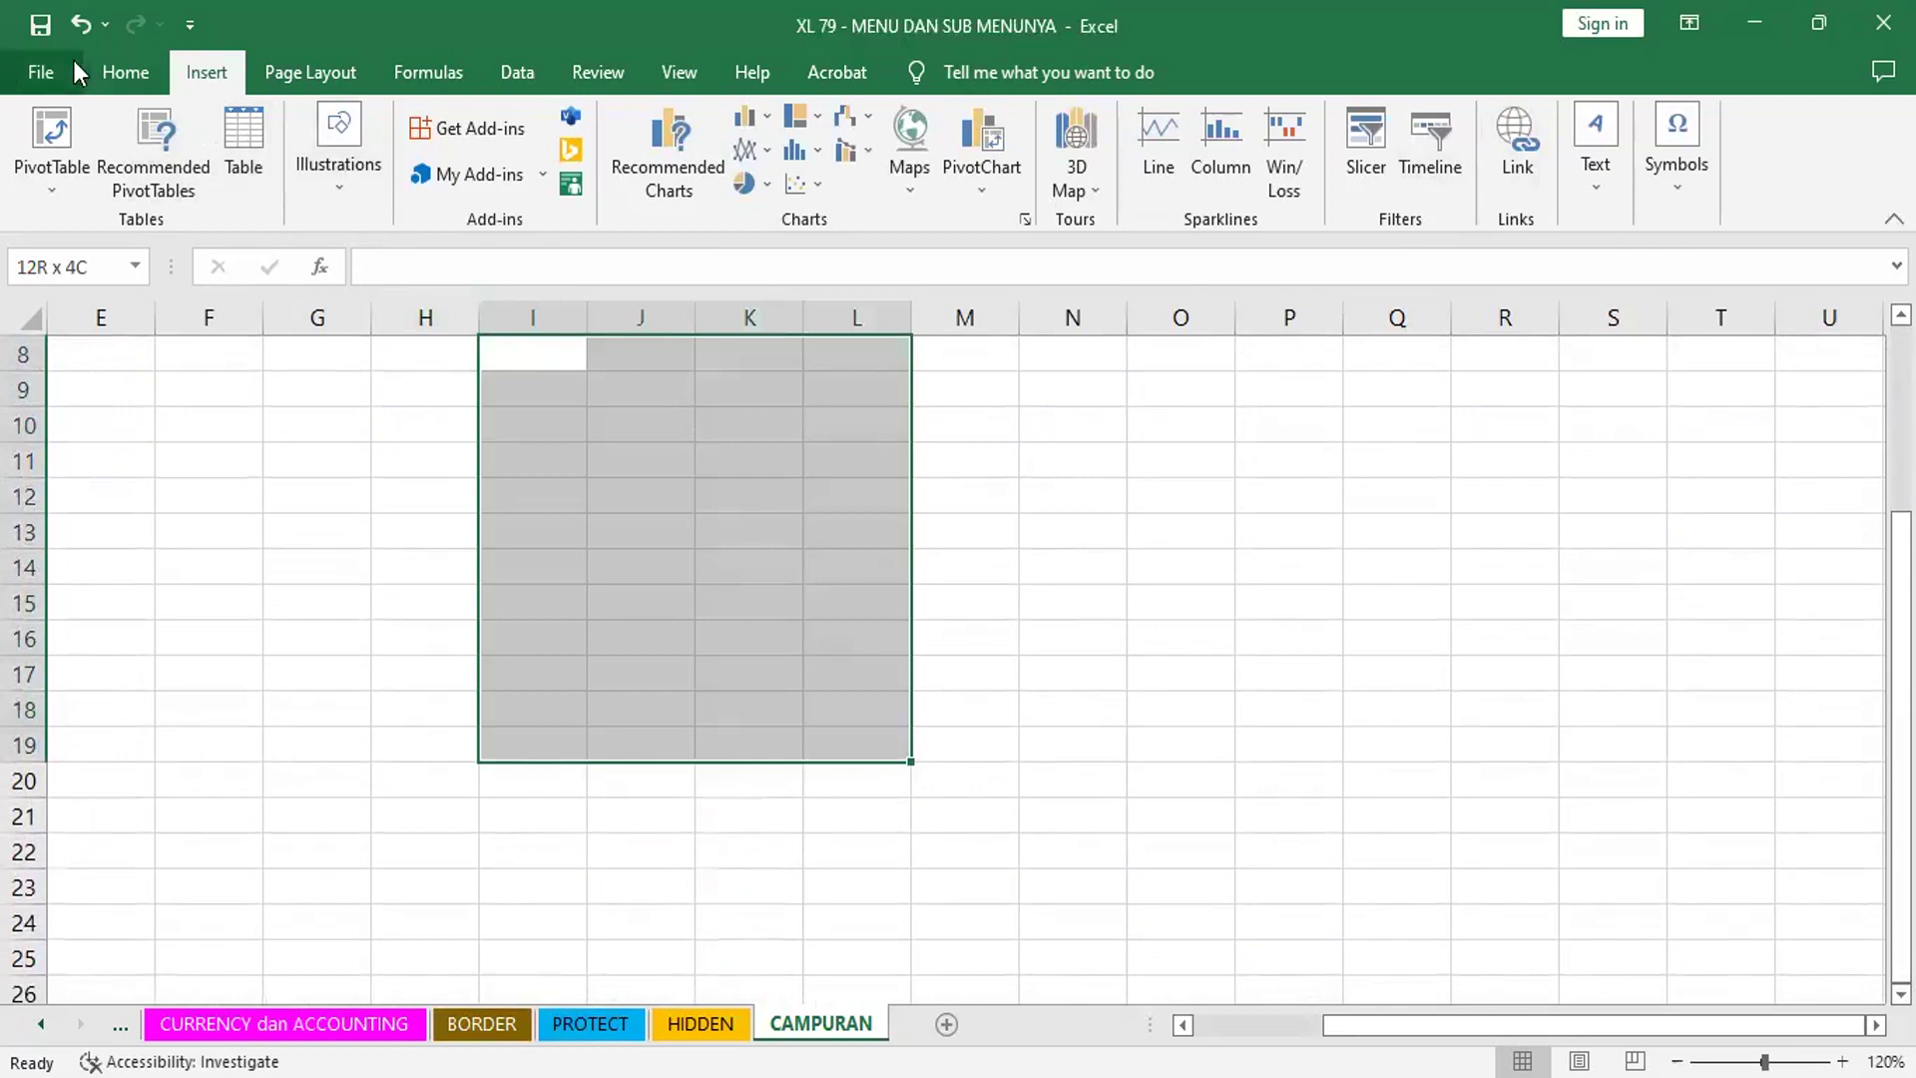
click(127, 80)
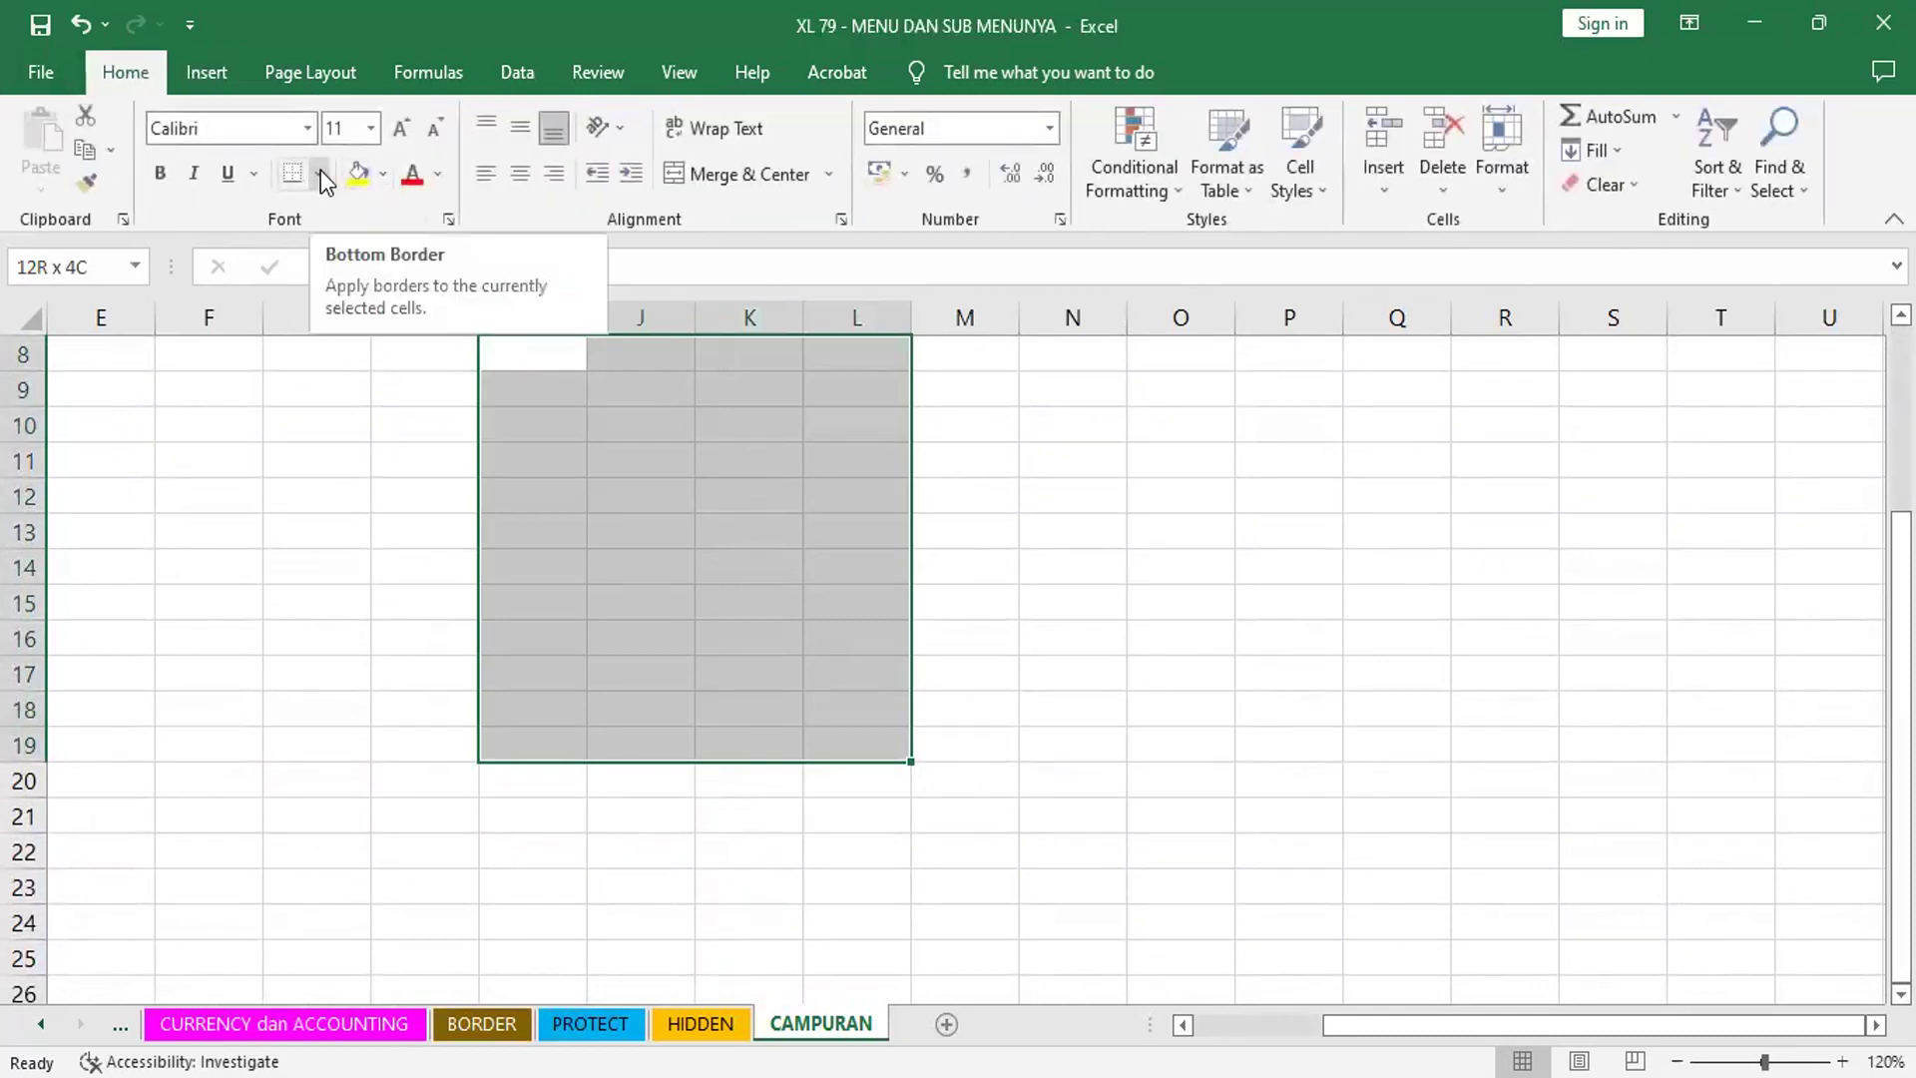
click(320, 170)
click(356, 431)
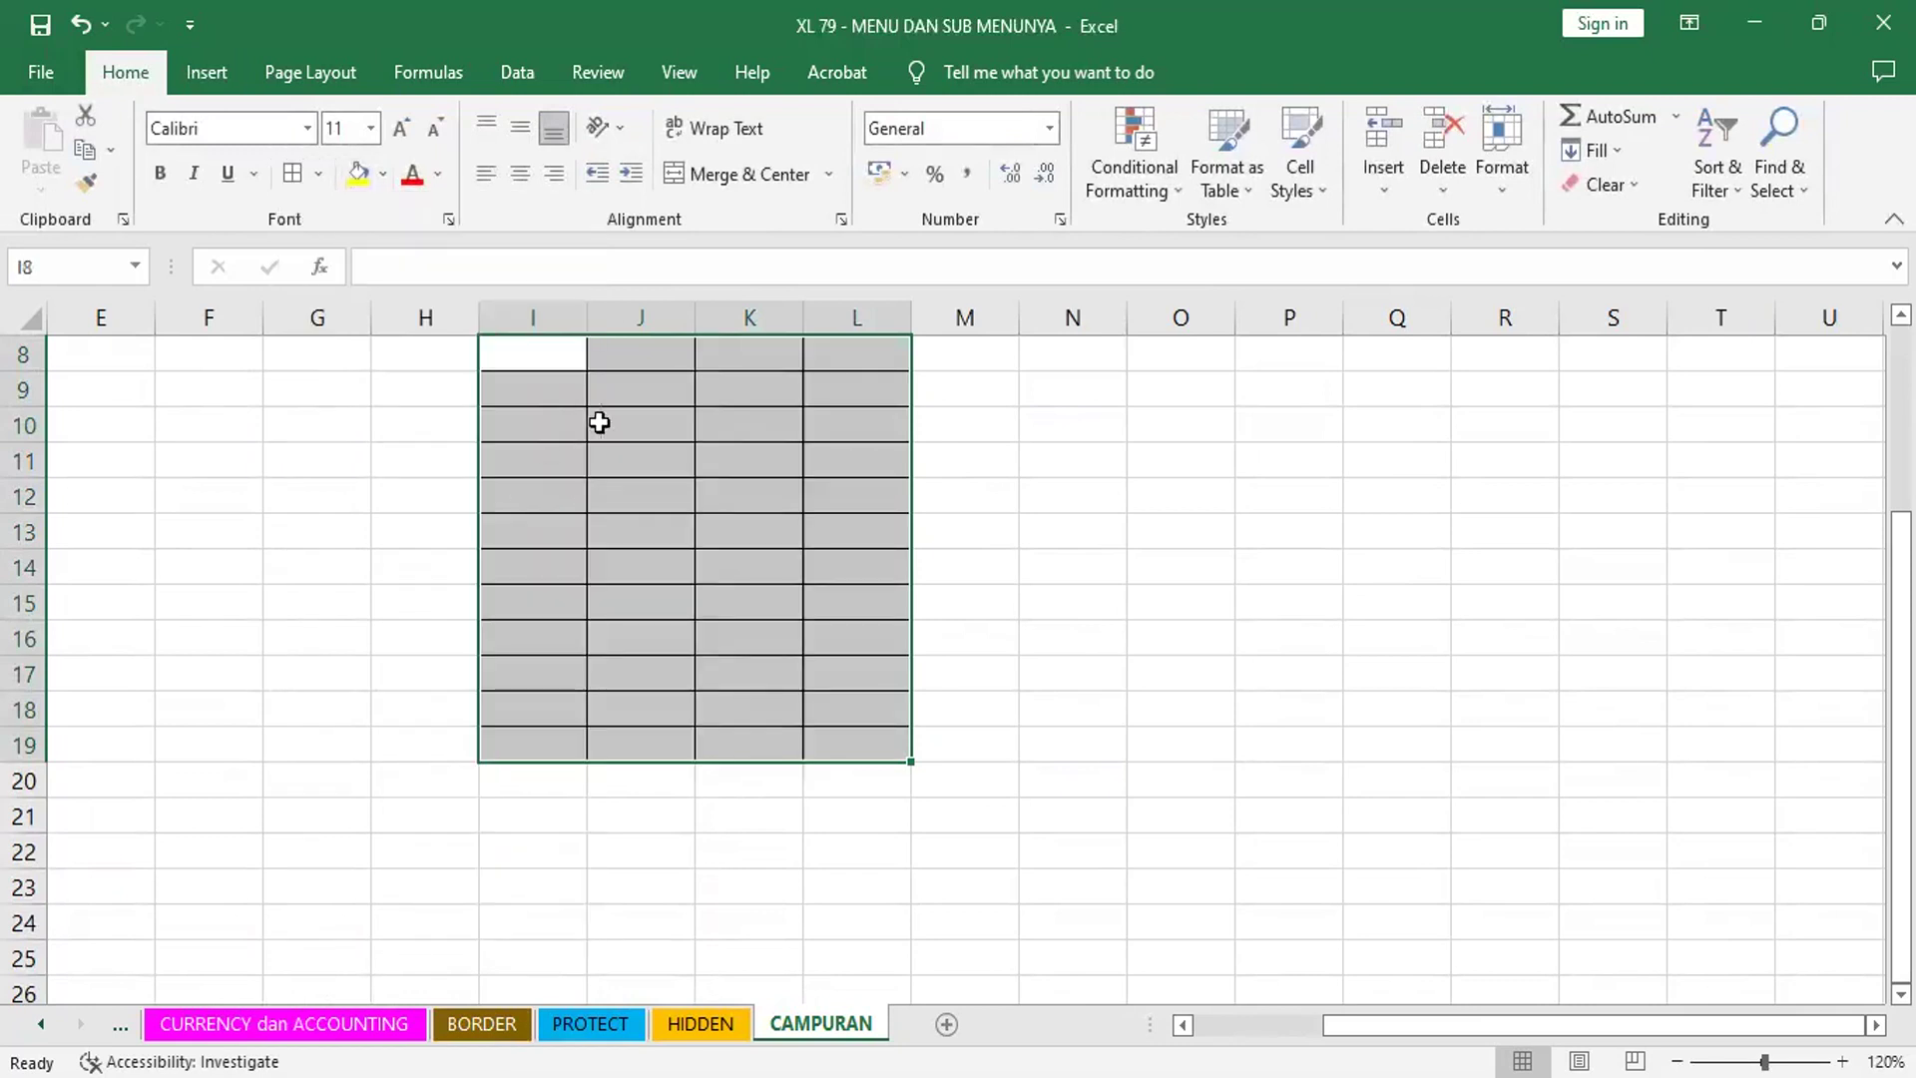
click(526, 347)
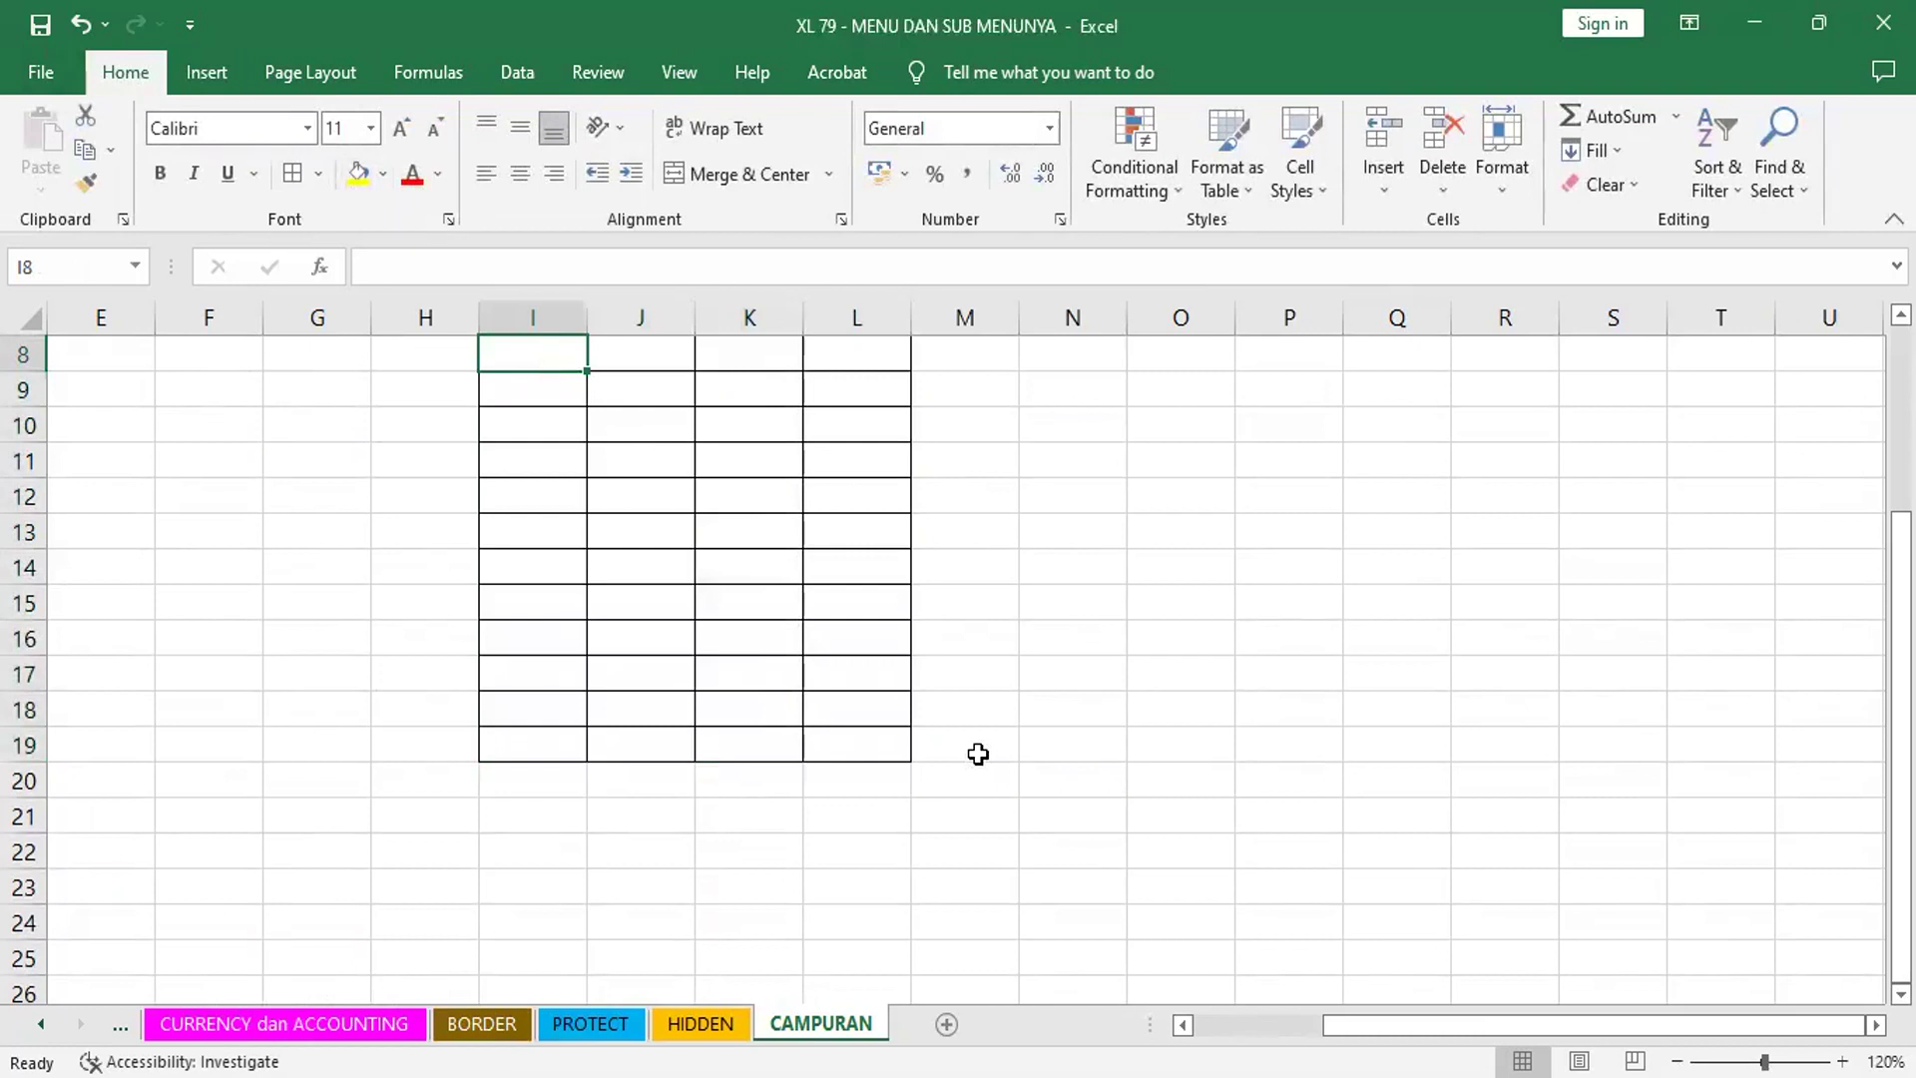
- Enter headers NO., NAMA, ALAMAT, NO. HP and KETERANGAN across I8:M8
text(NO.)
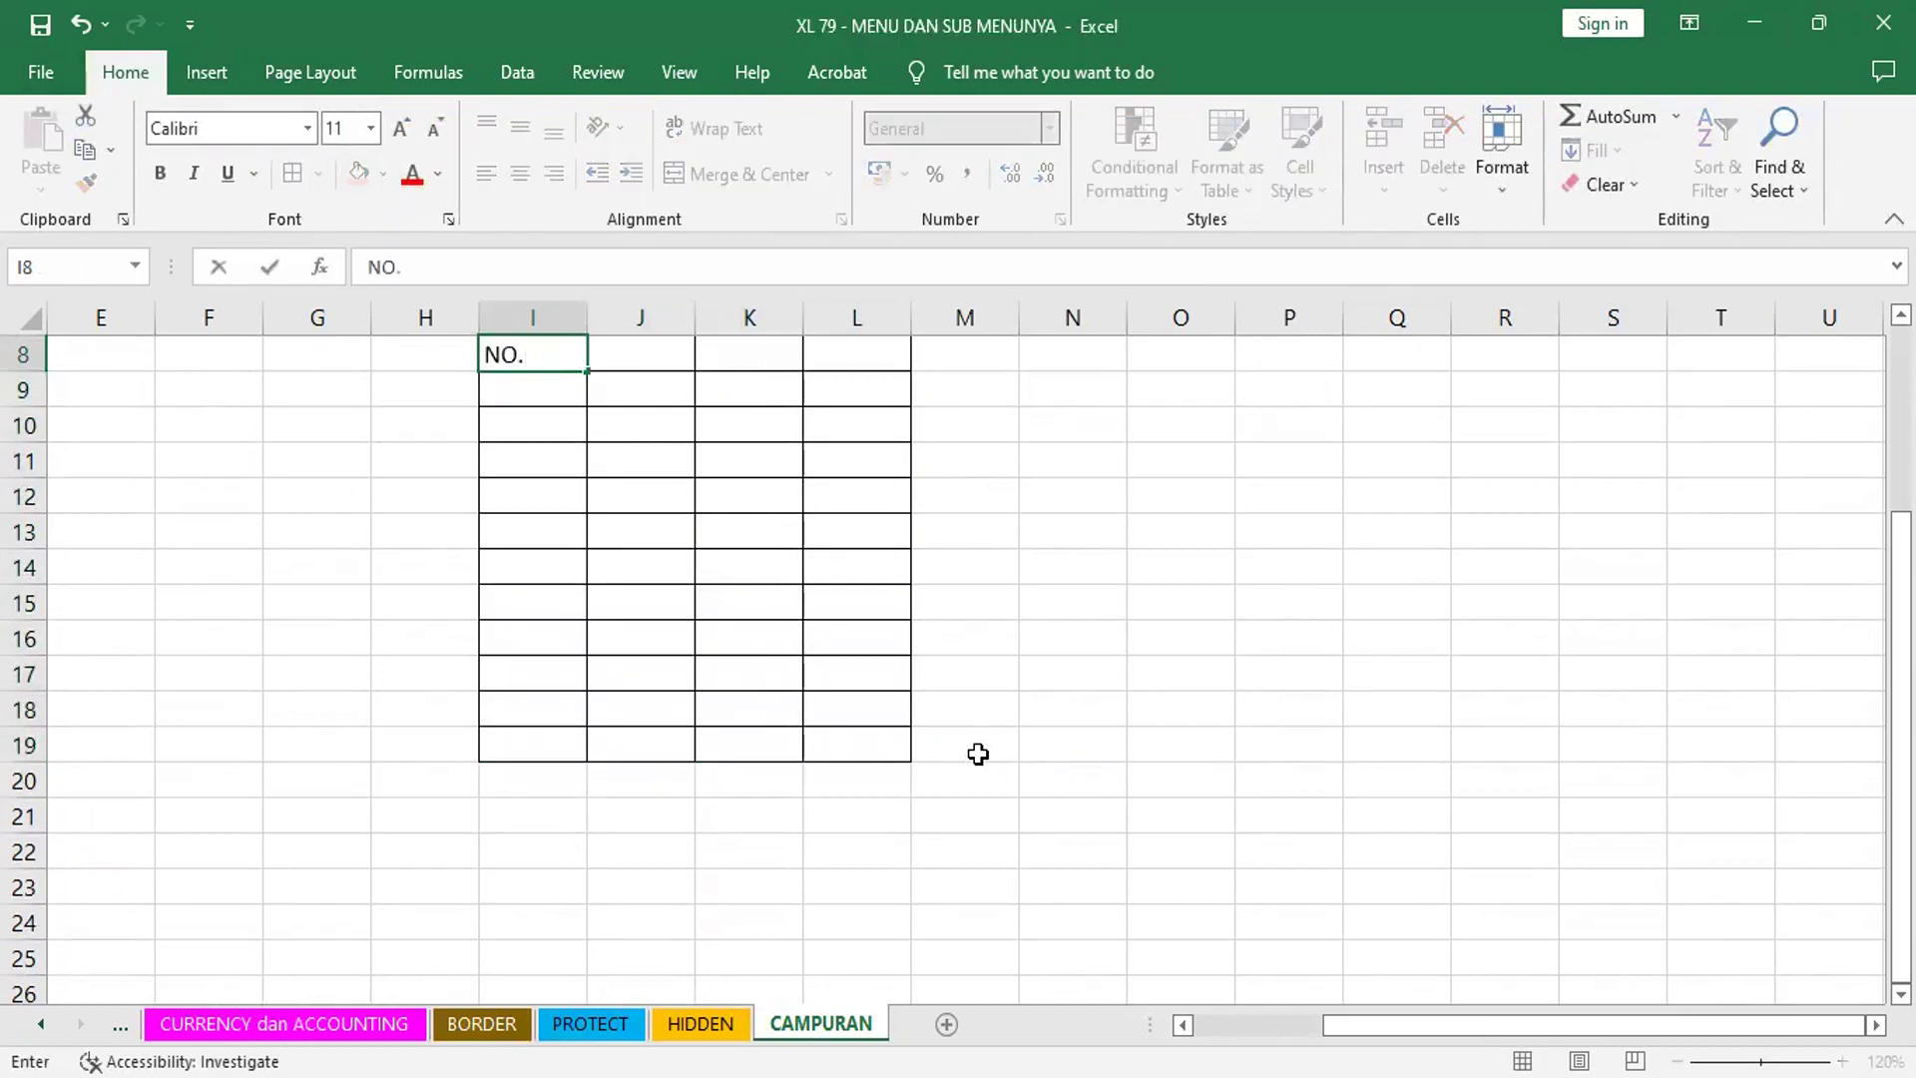
key(Tab)
text(NAMA)
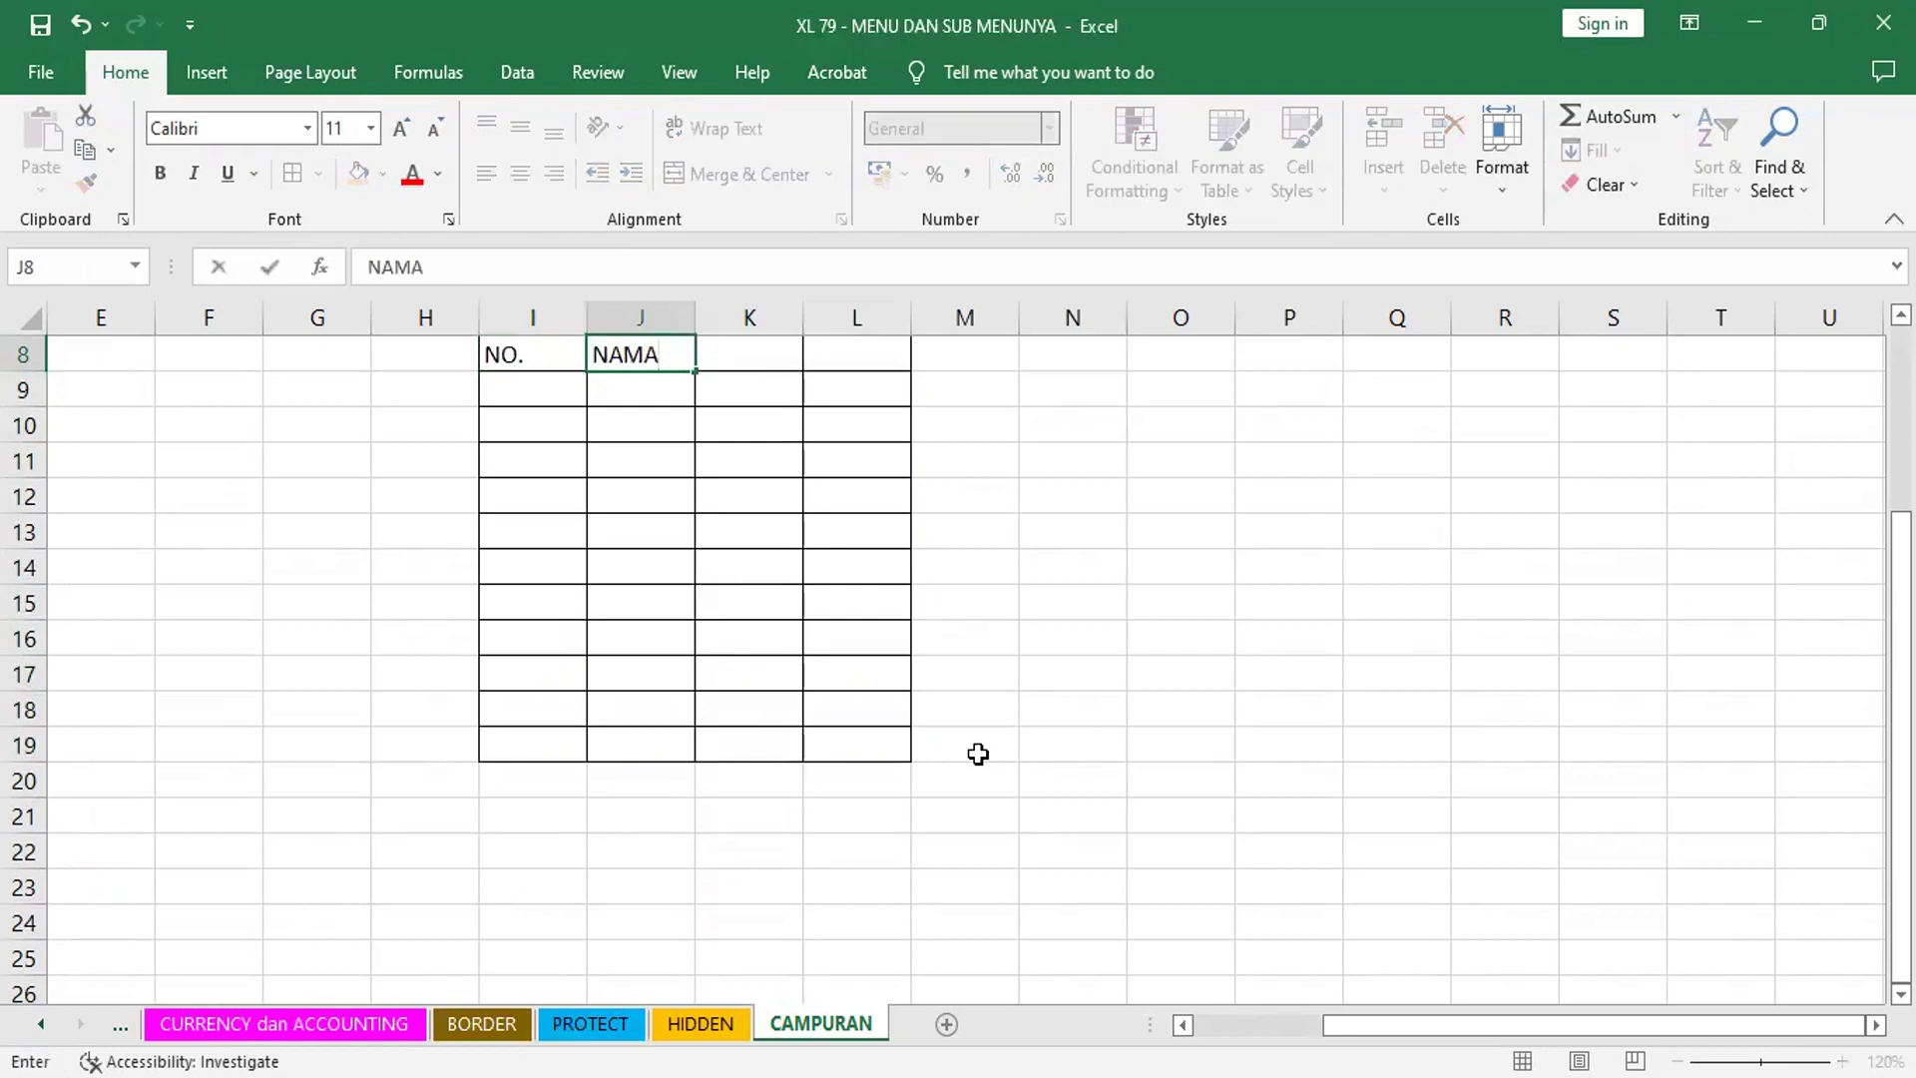
key(Tab)
text(ALAMAT)
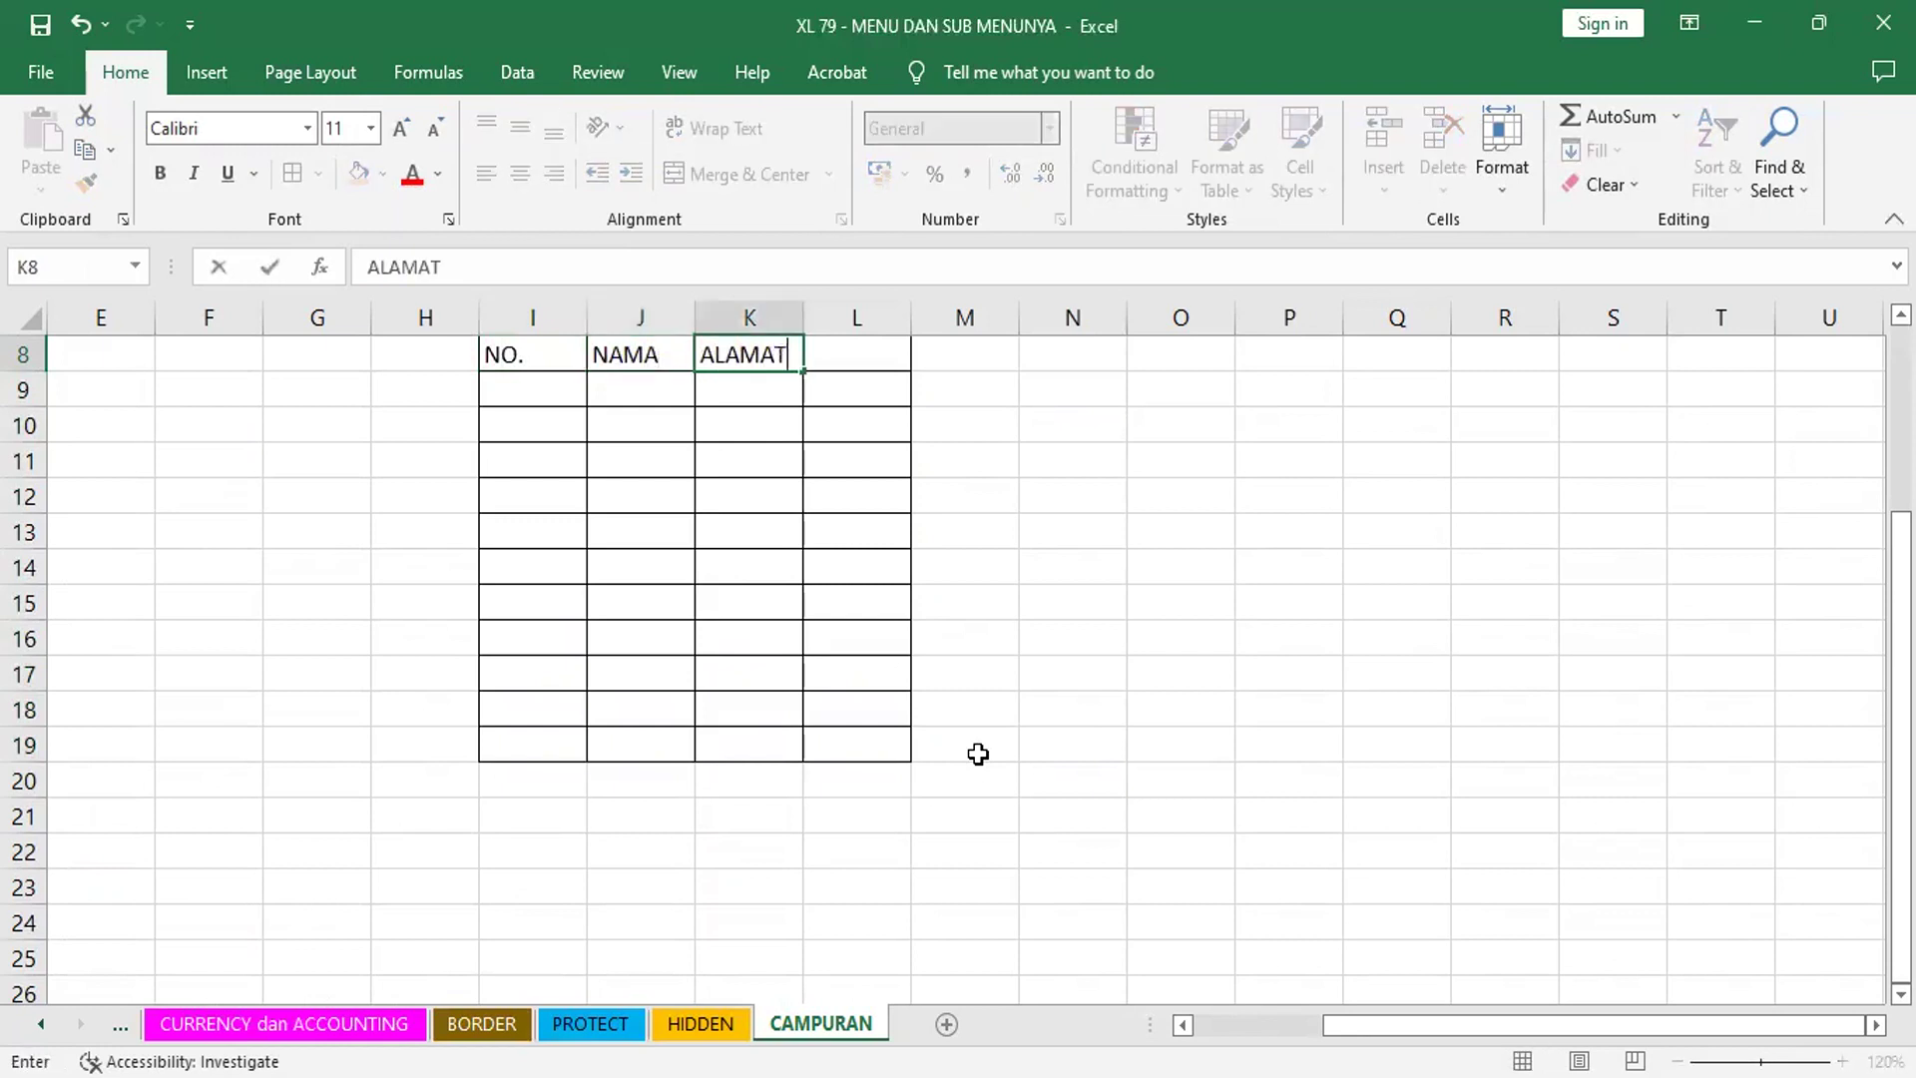
key(Tab)
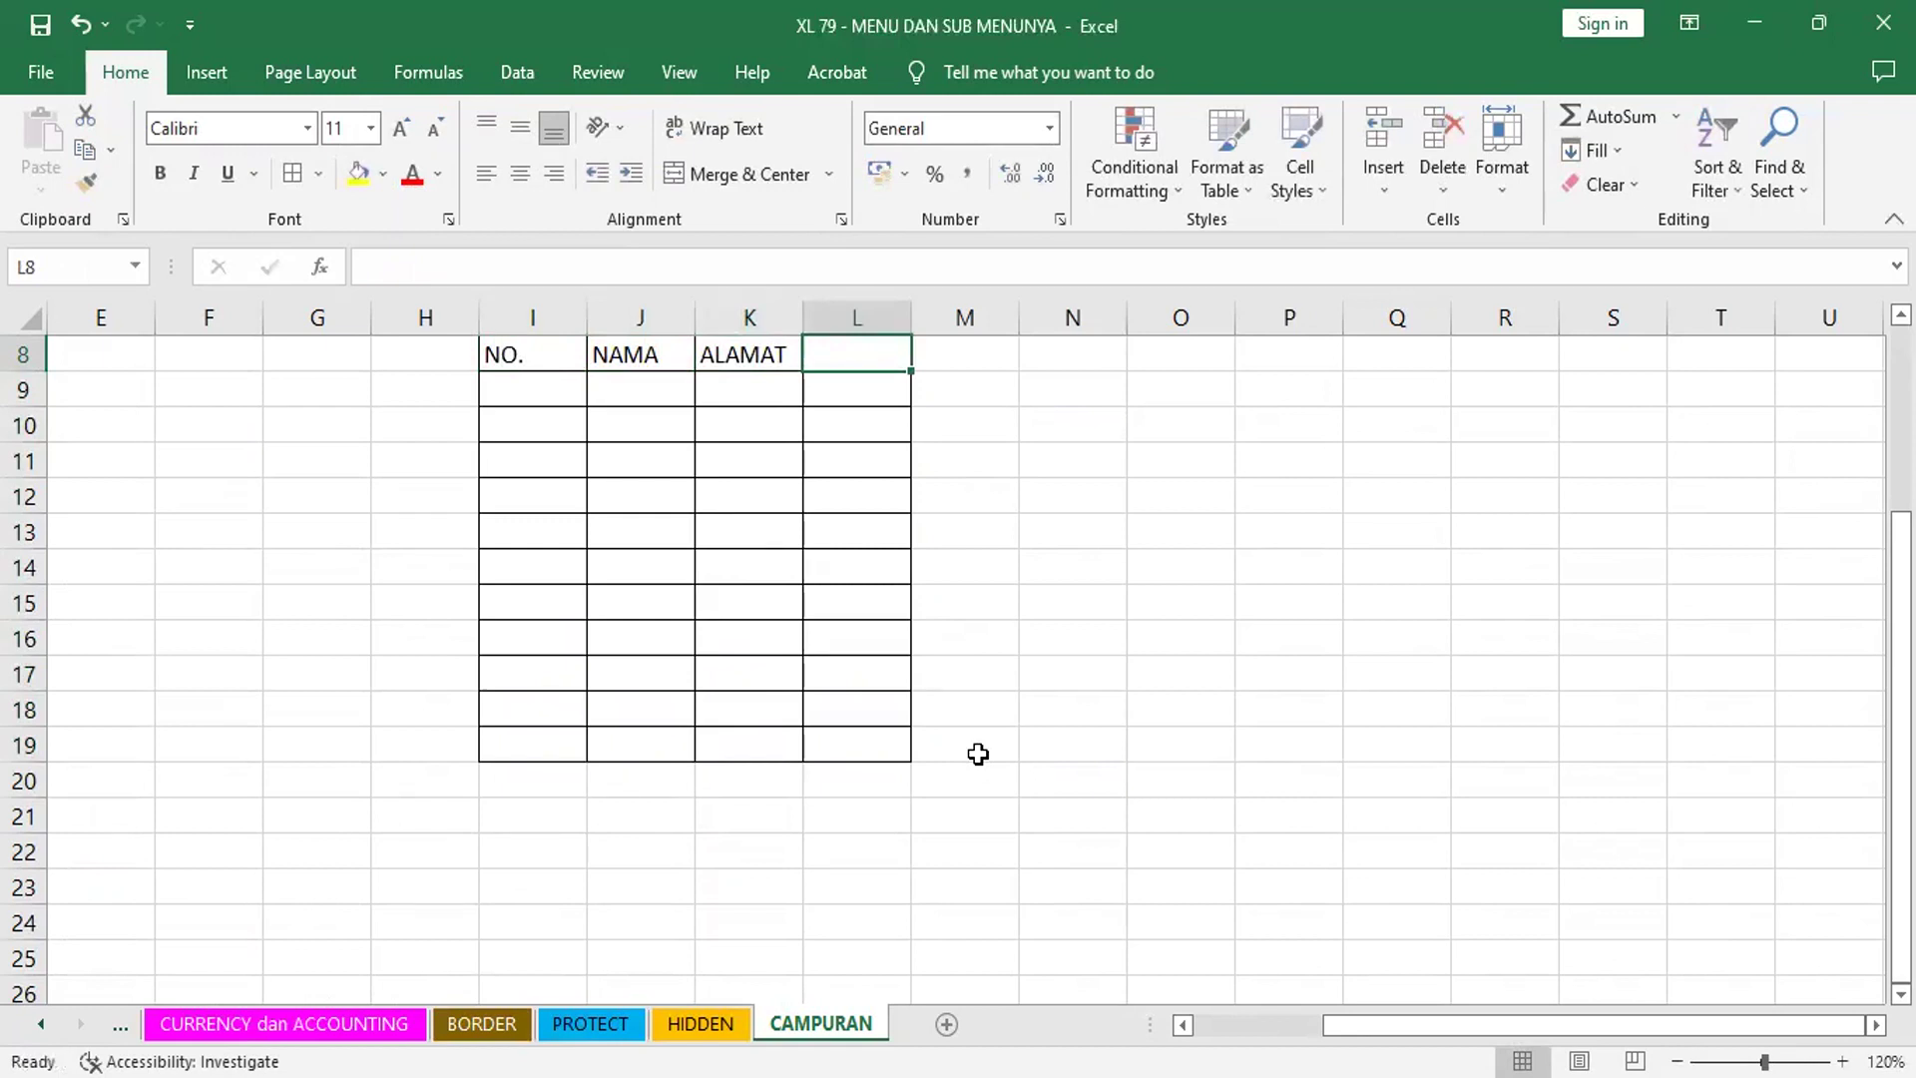
text(NO. HP)
key(Return)
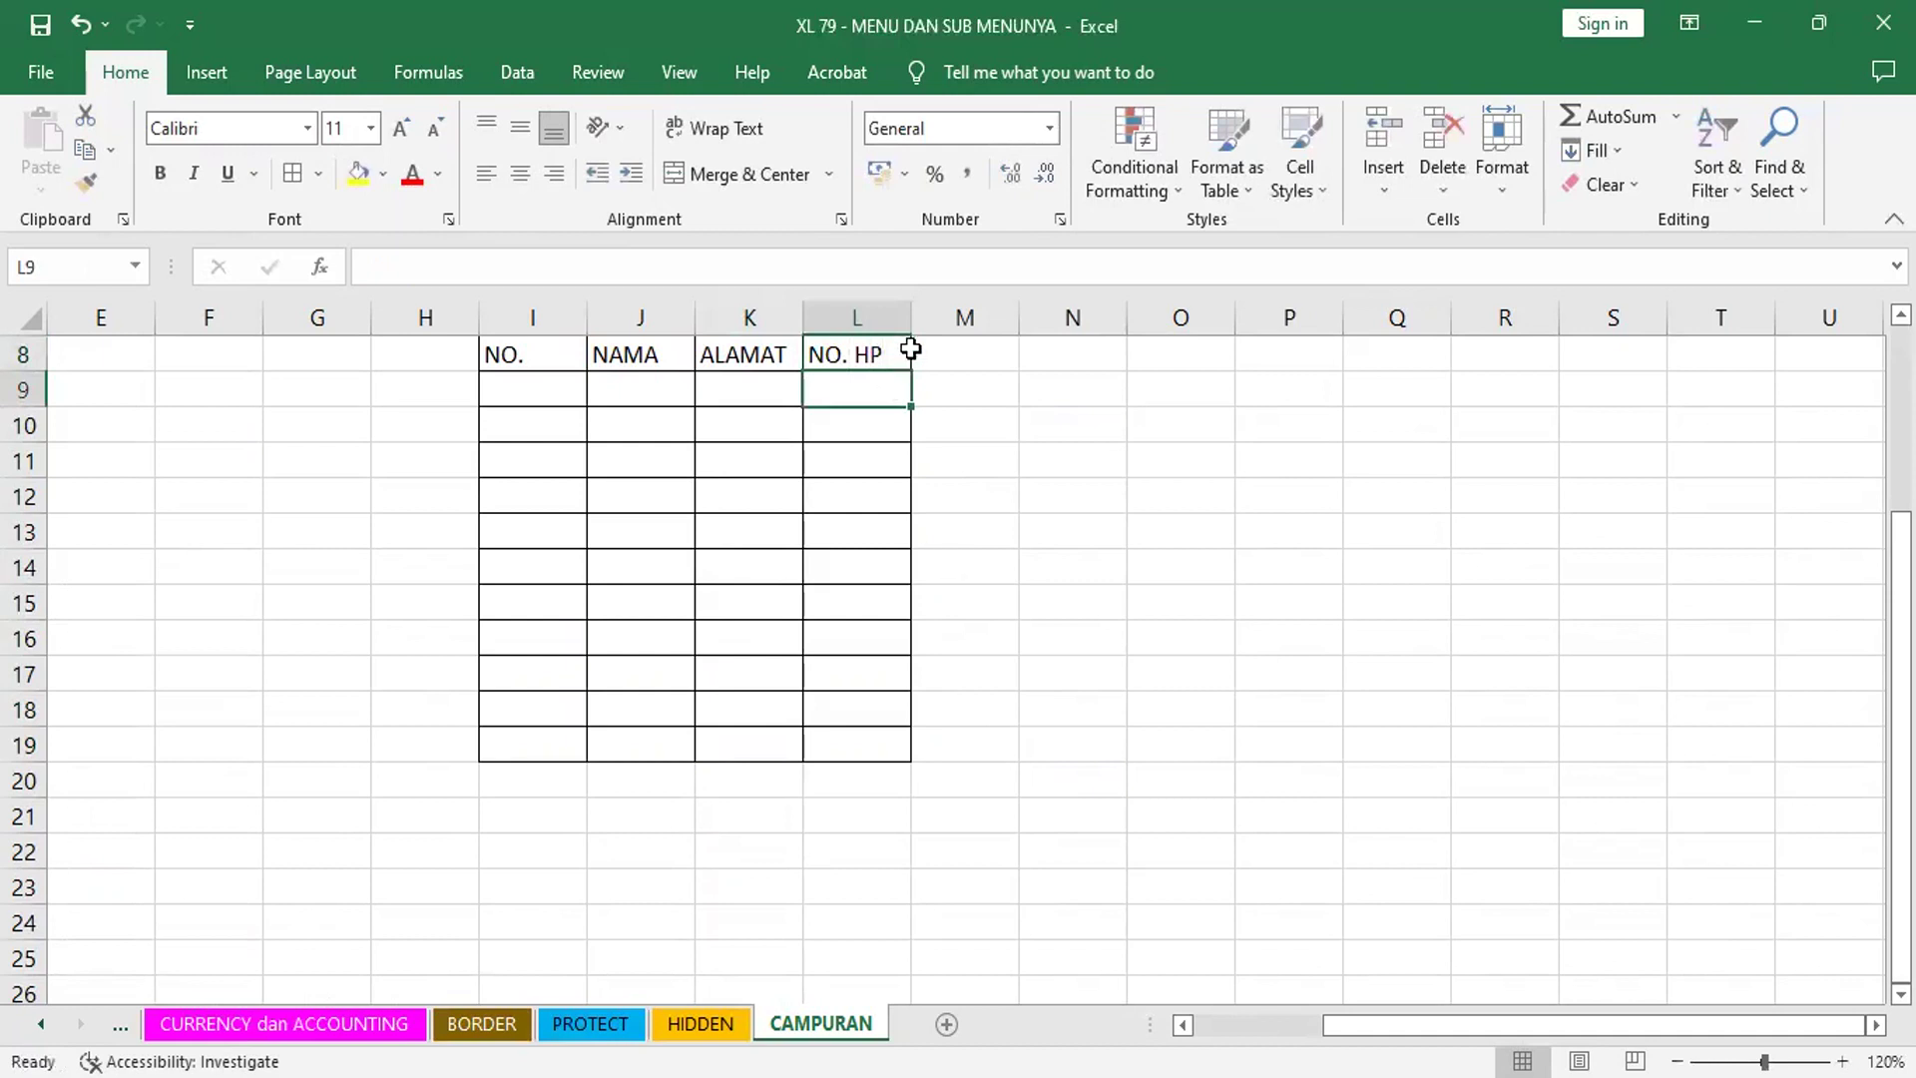
click(938, 361)
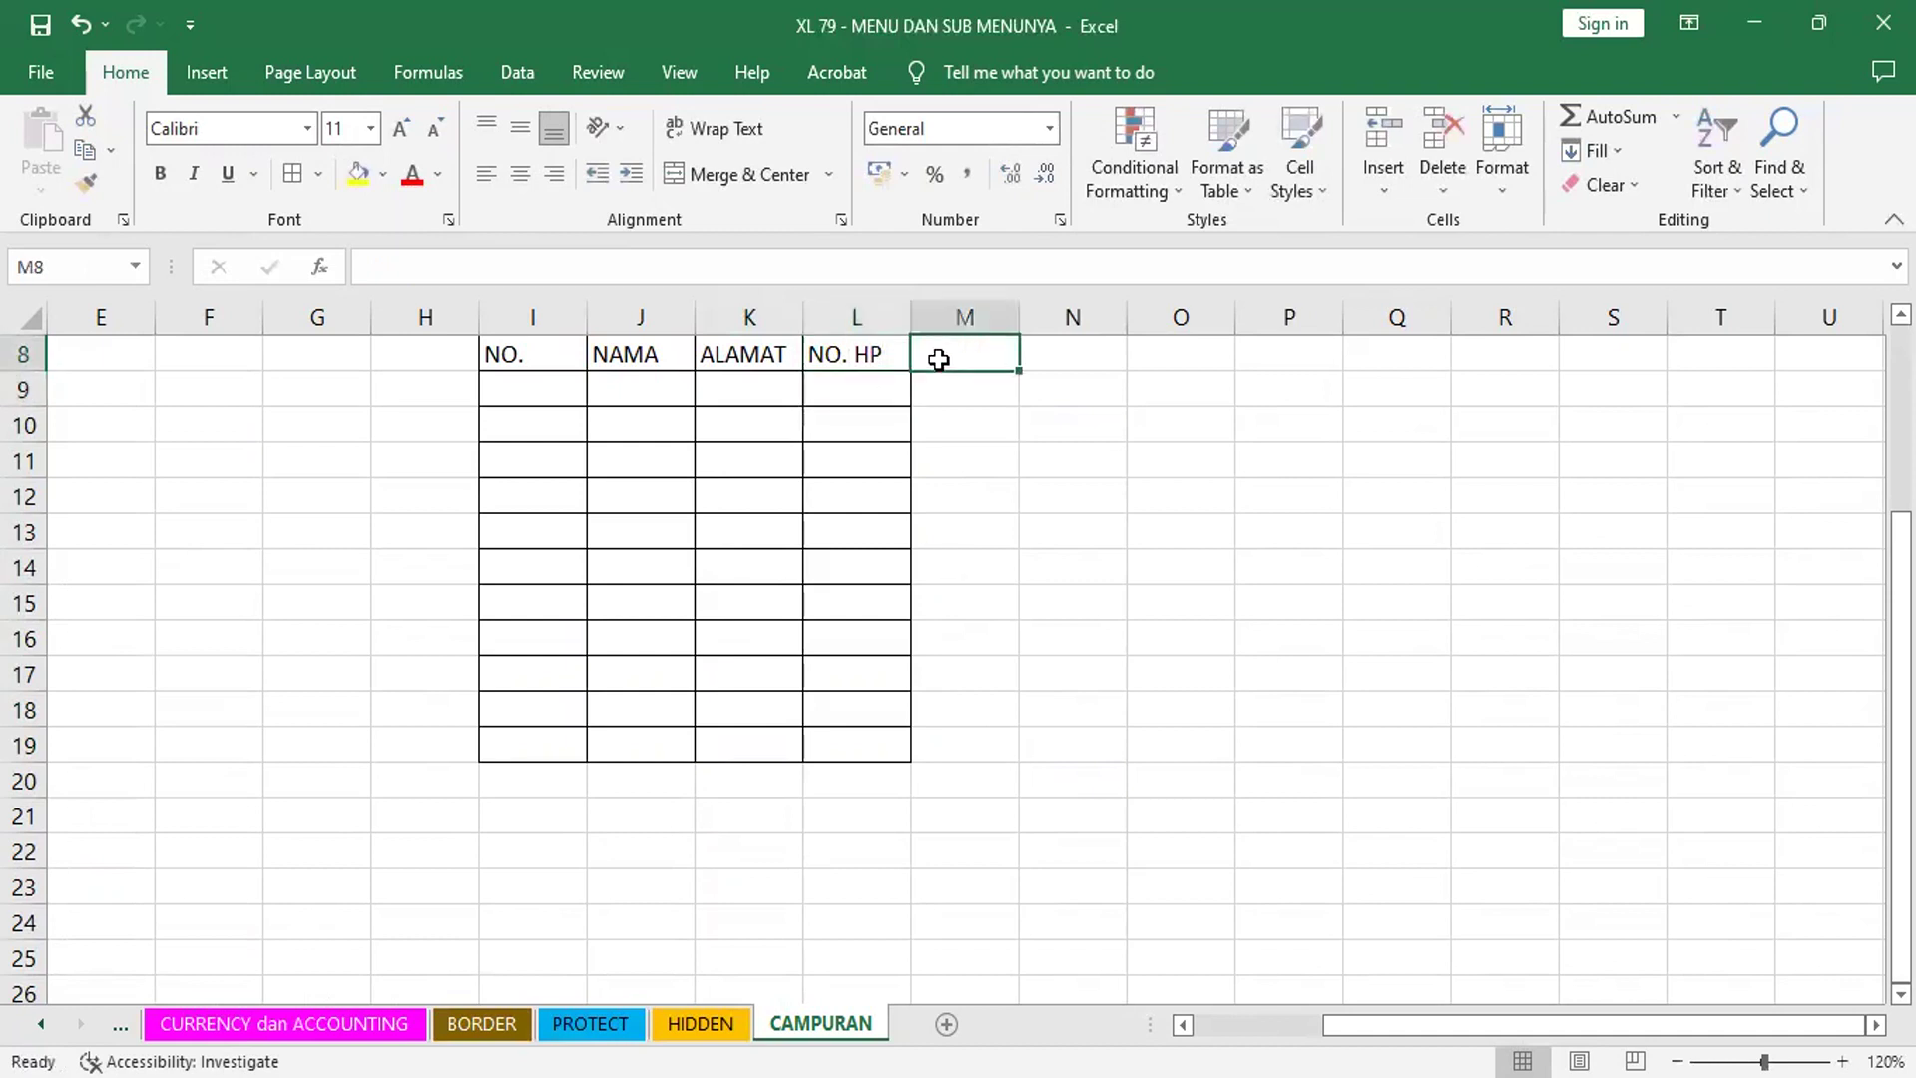
text(KETERANGAN)
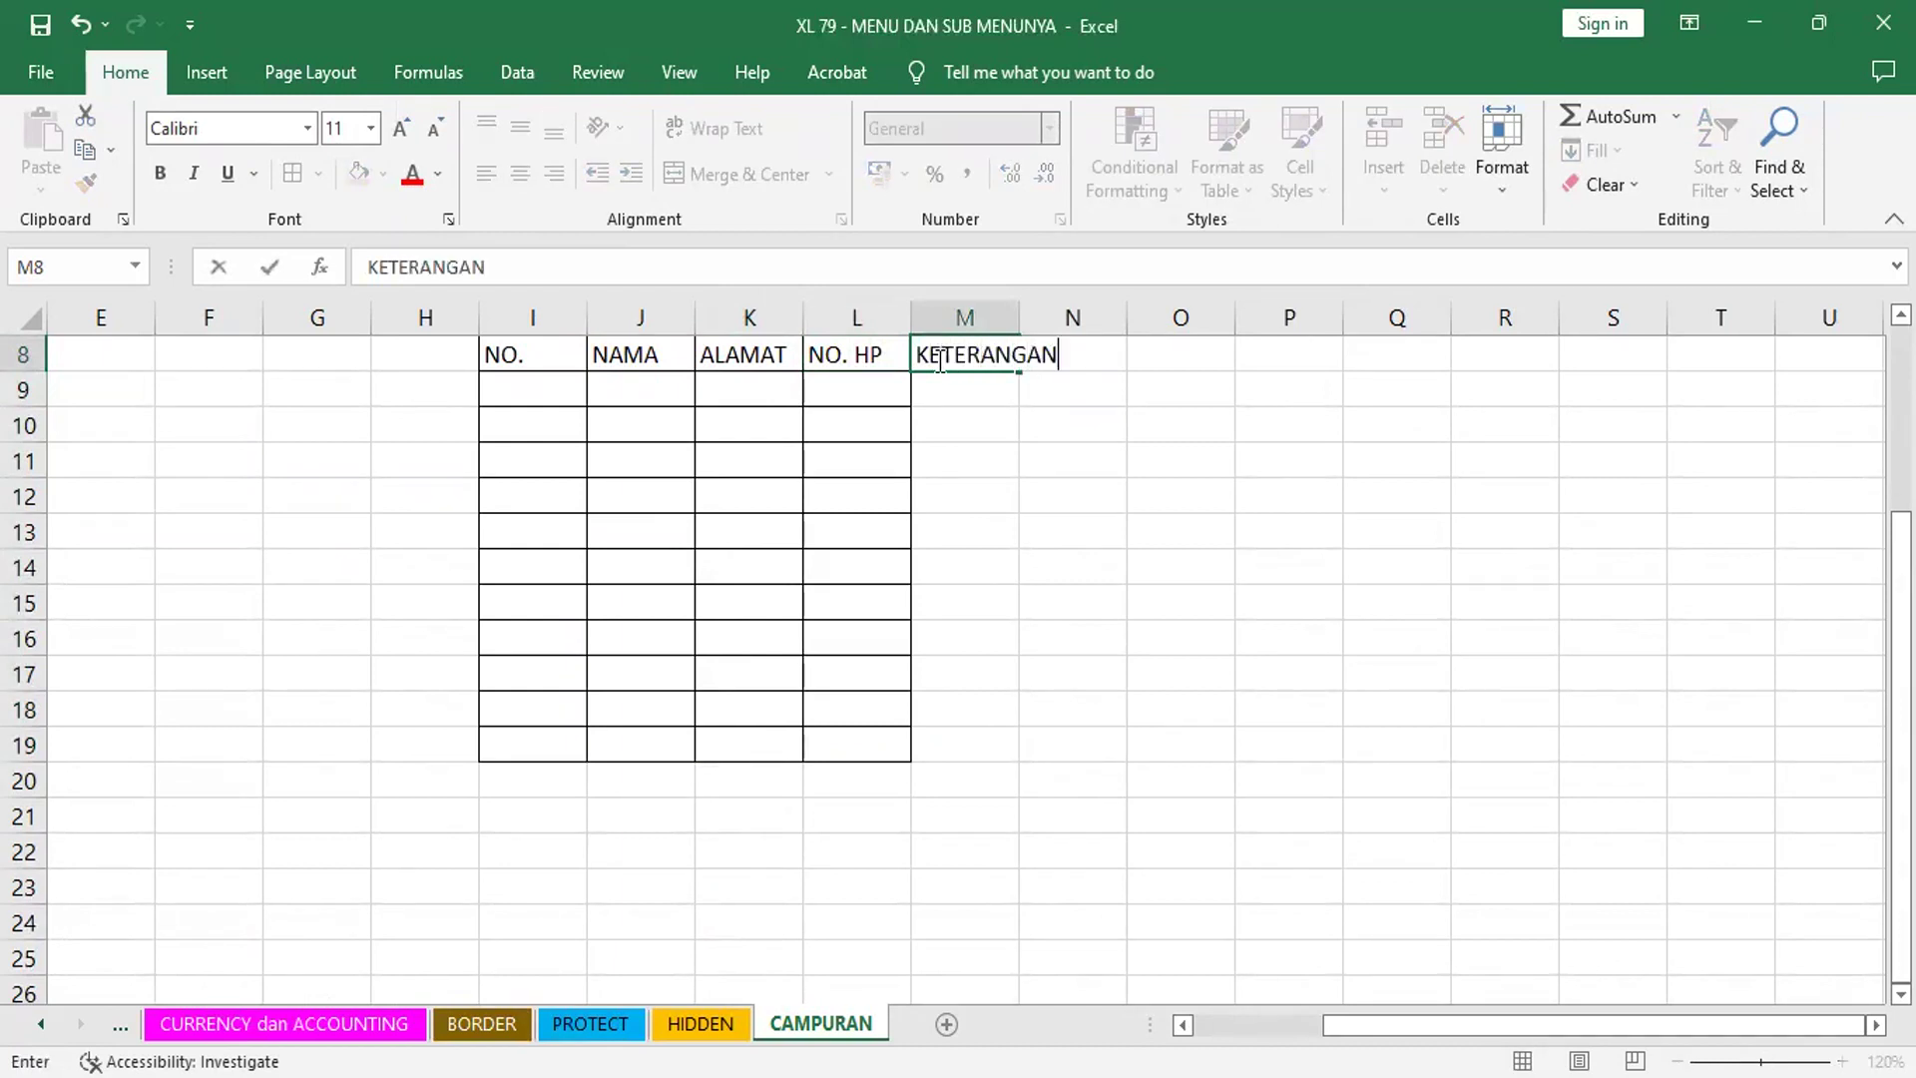
key(Return)
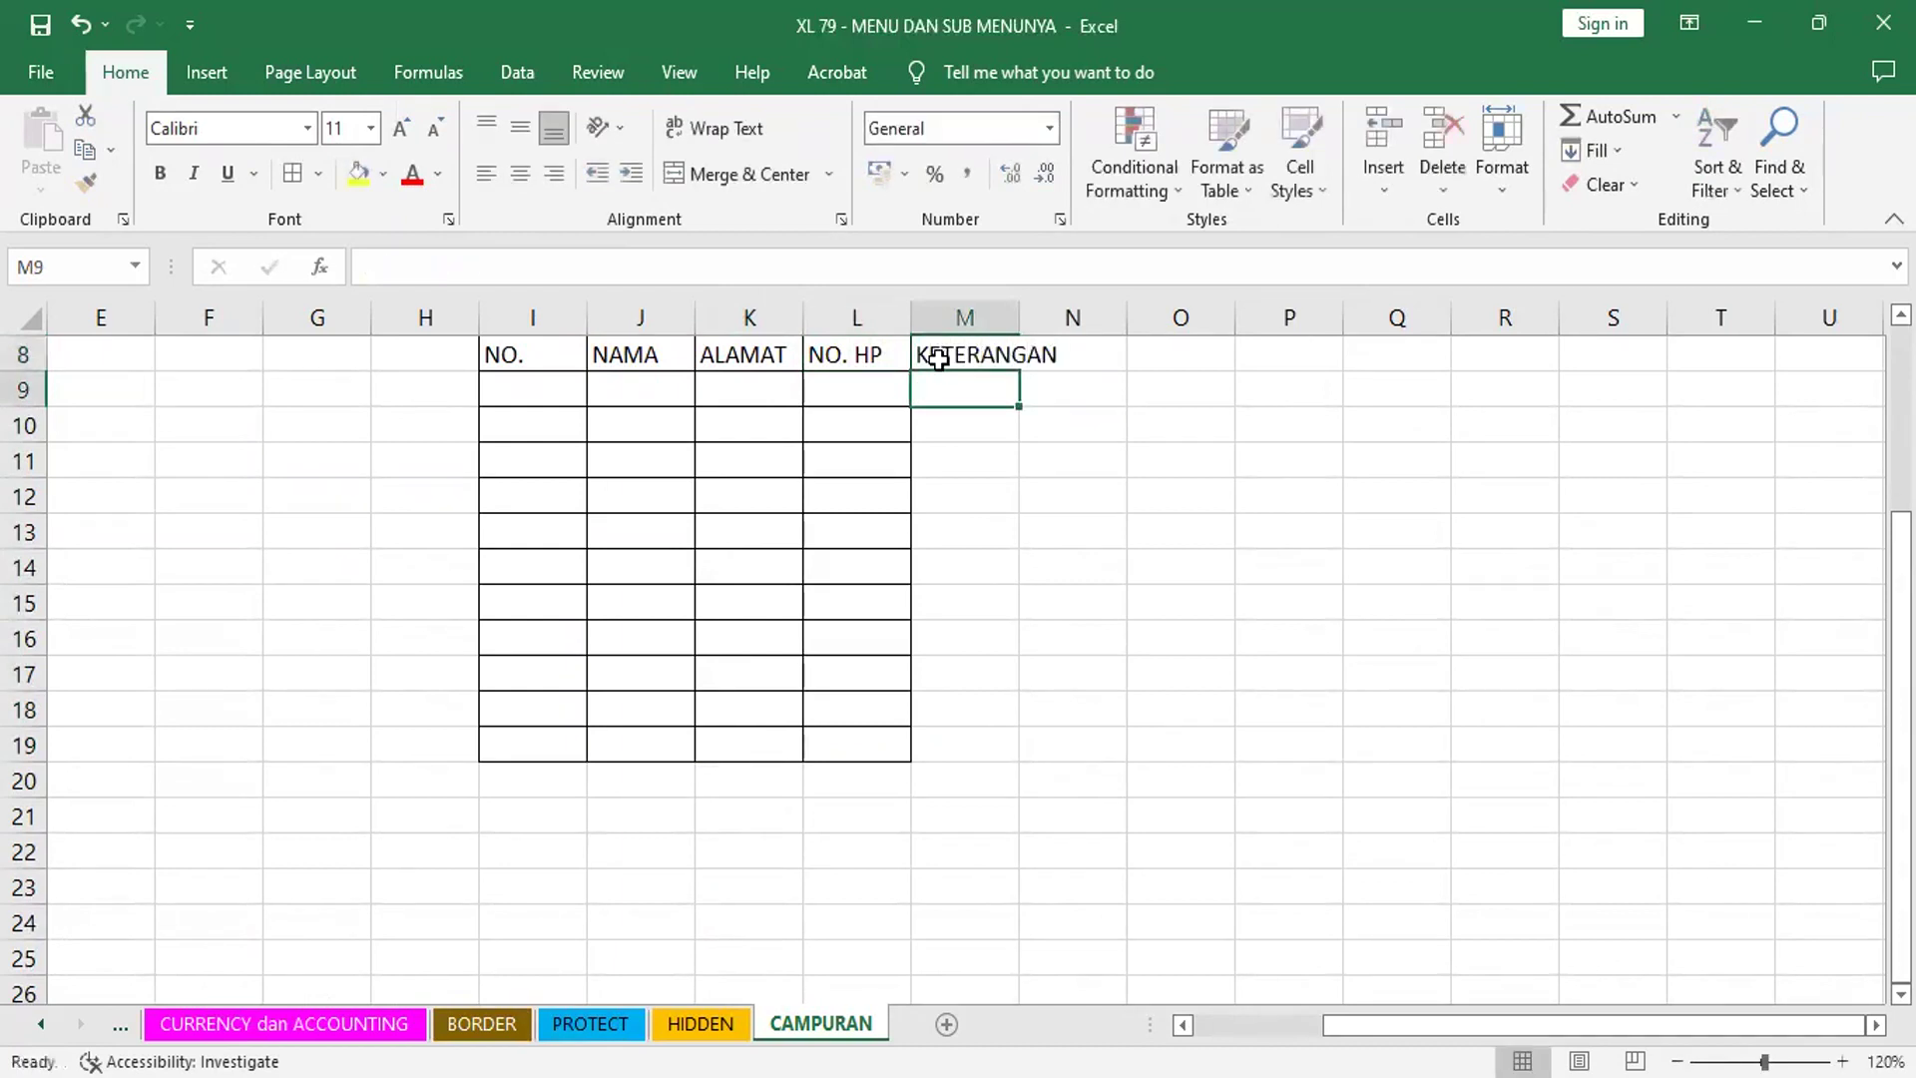
- Widen column M and add borders to M8:M19 so the table spans I8:M19
drag(1018, 310, 1001, 748)
click(290, 171)
click(1194, 462)
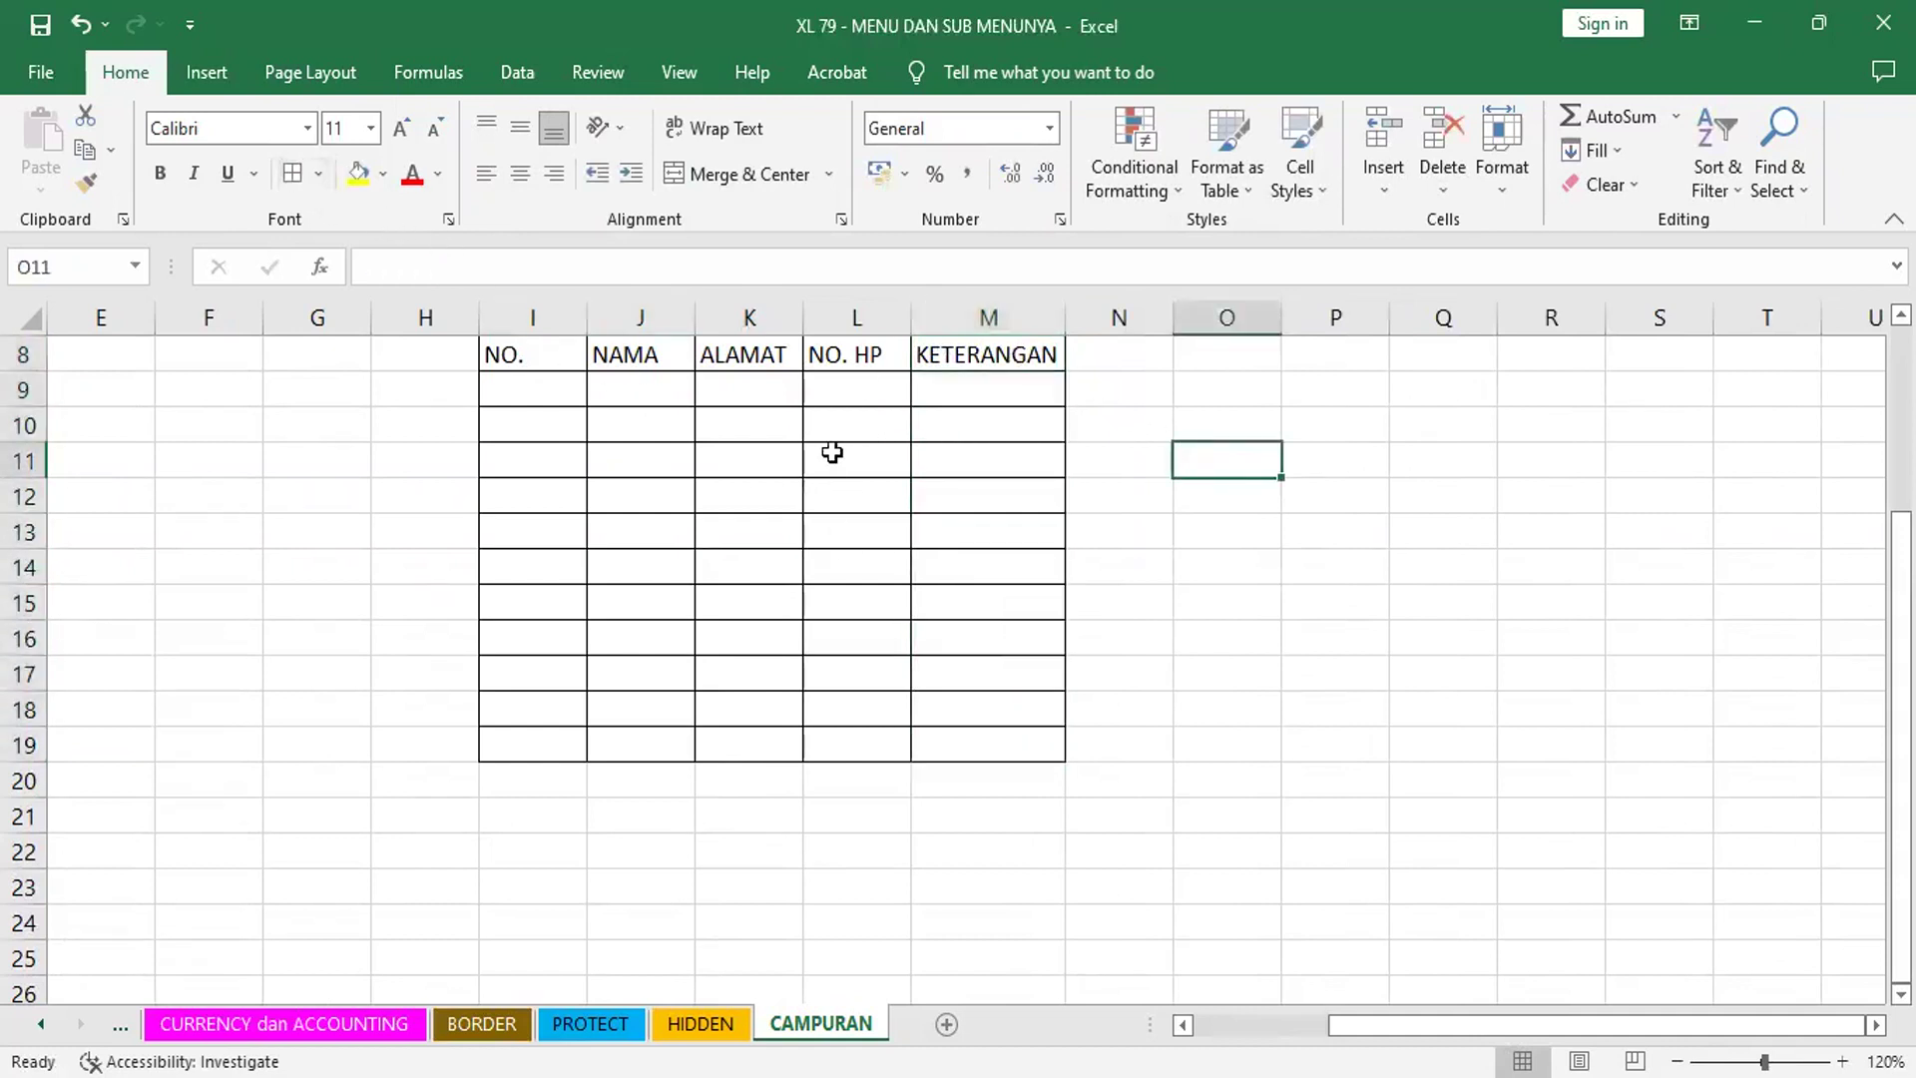
click(863, 466)
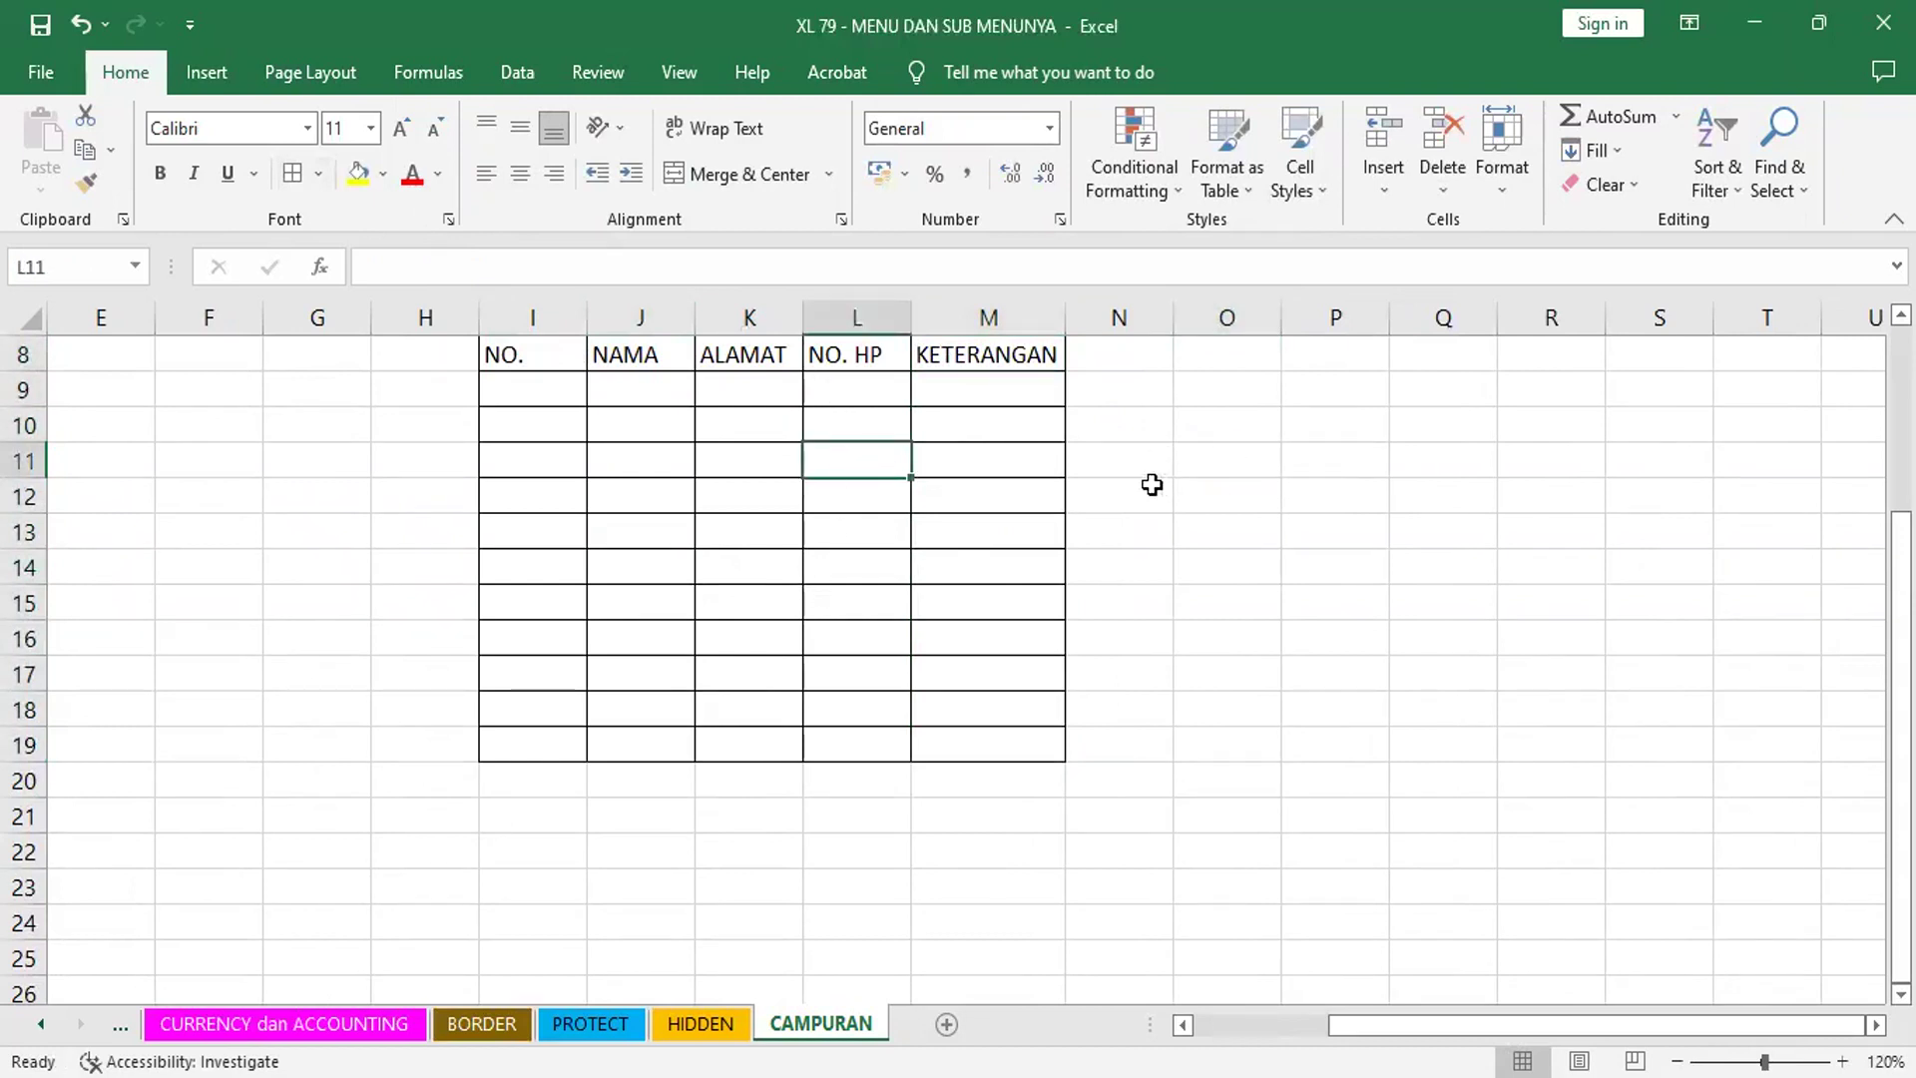
- Format the whole NO. HP column L with the Text number format
click(848, 316)
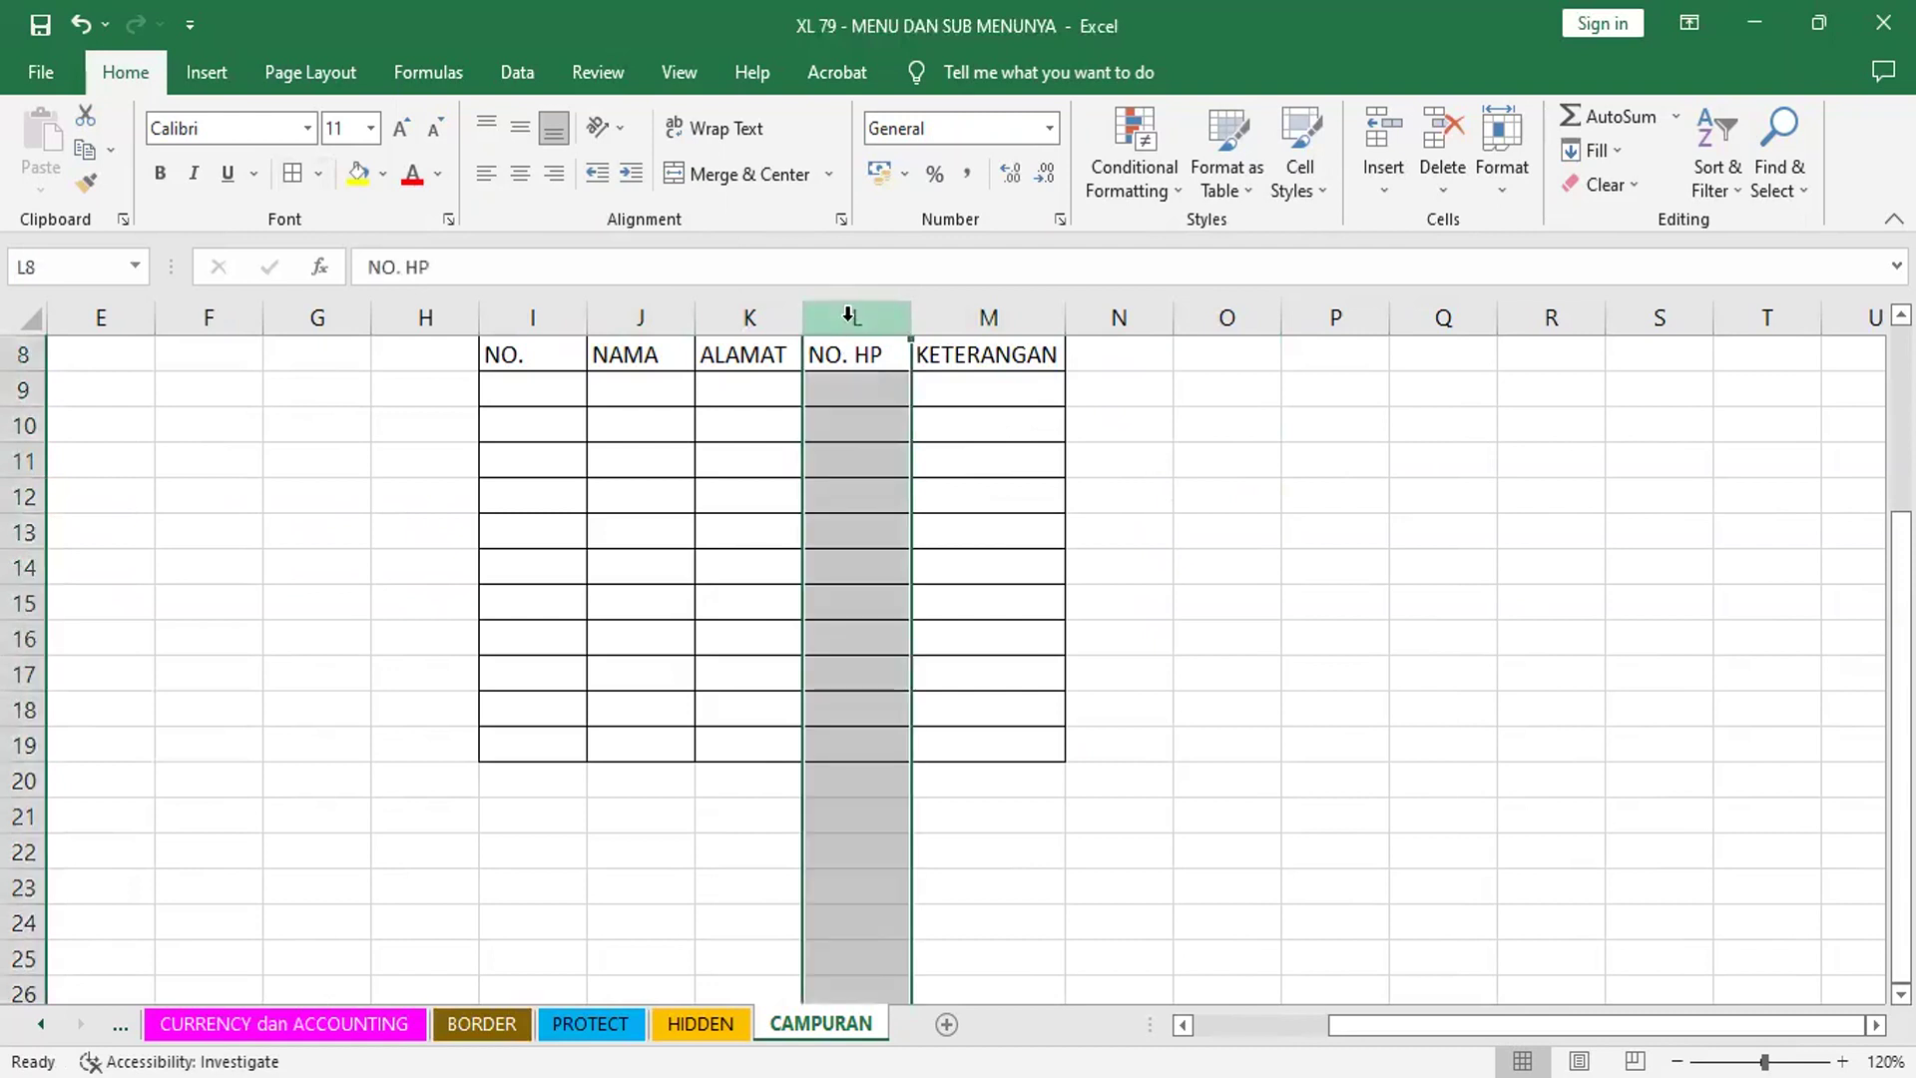
right_click(849, 316)
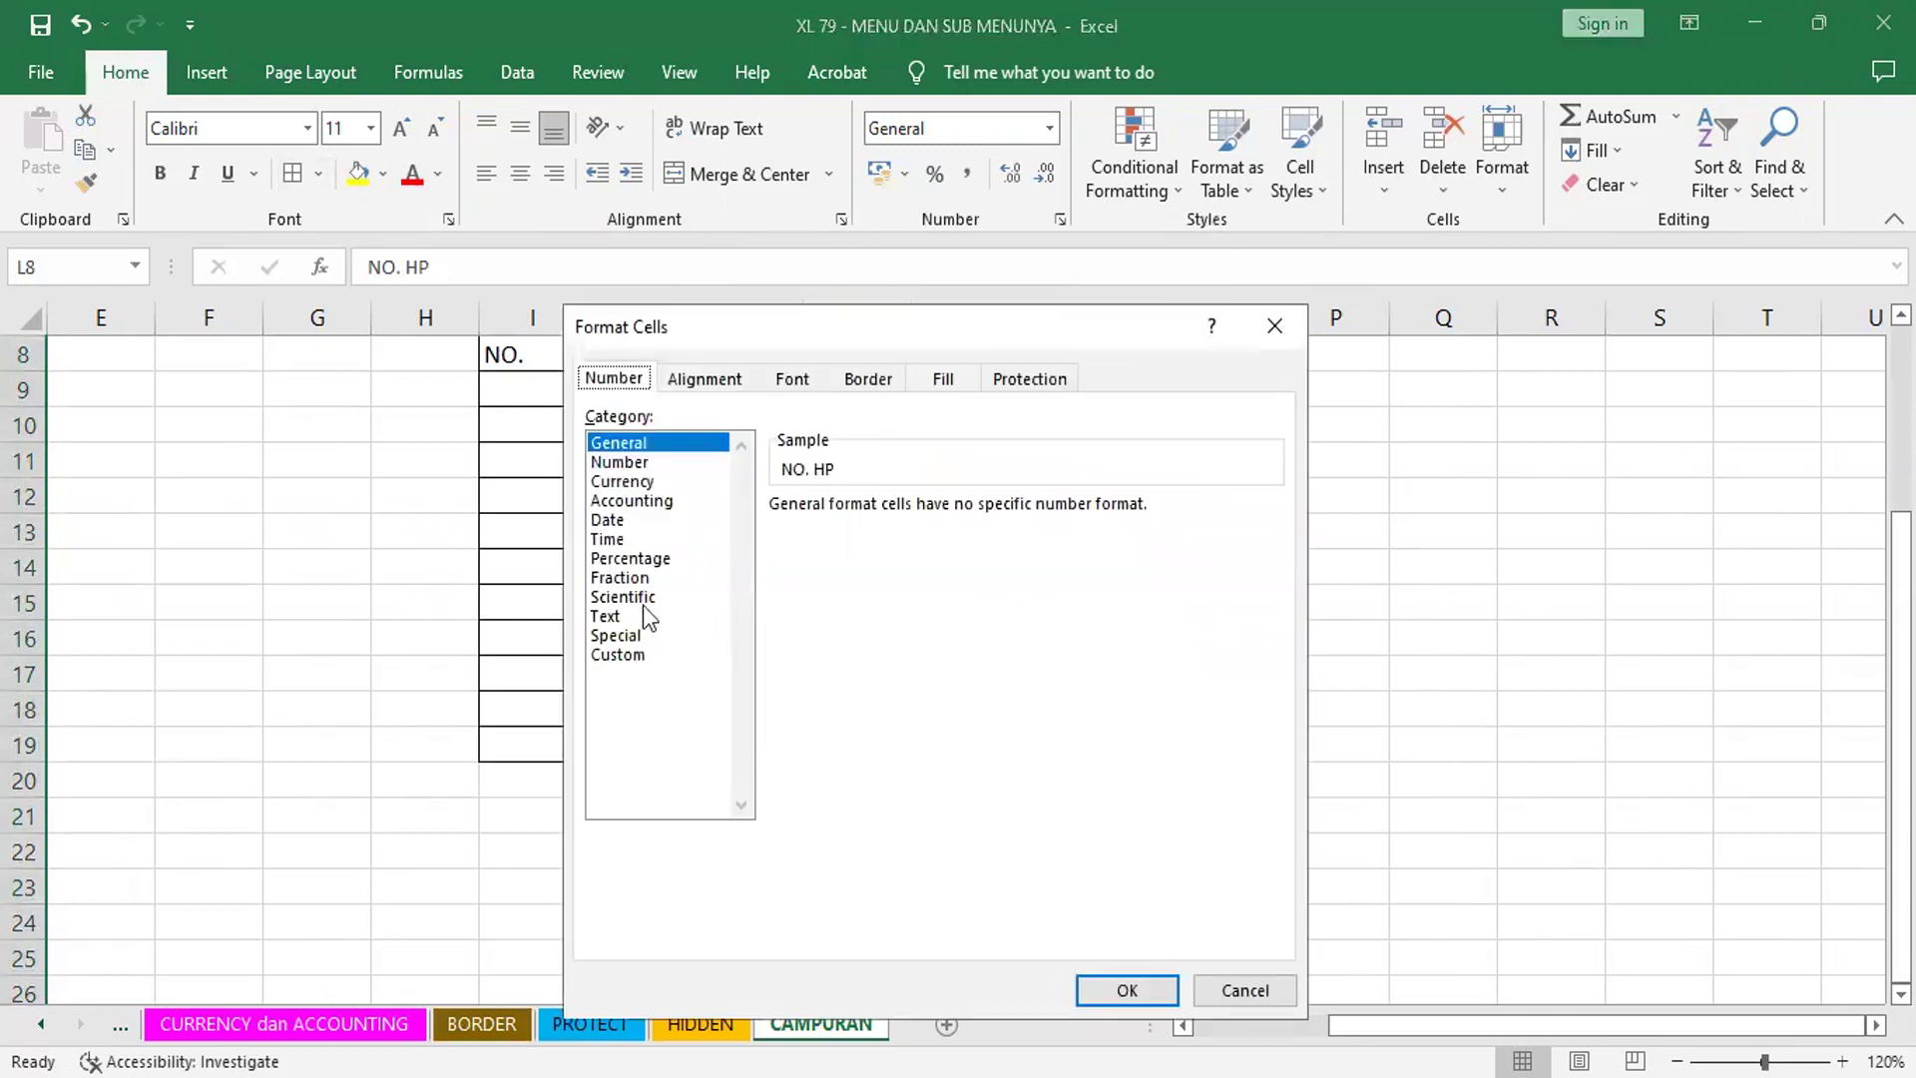
click(606, 619)
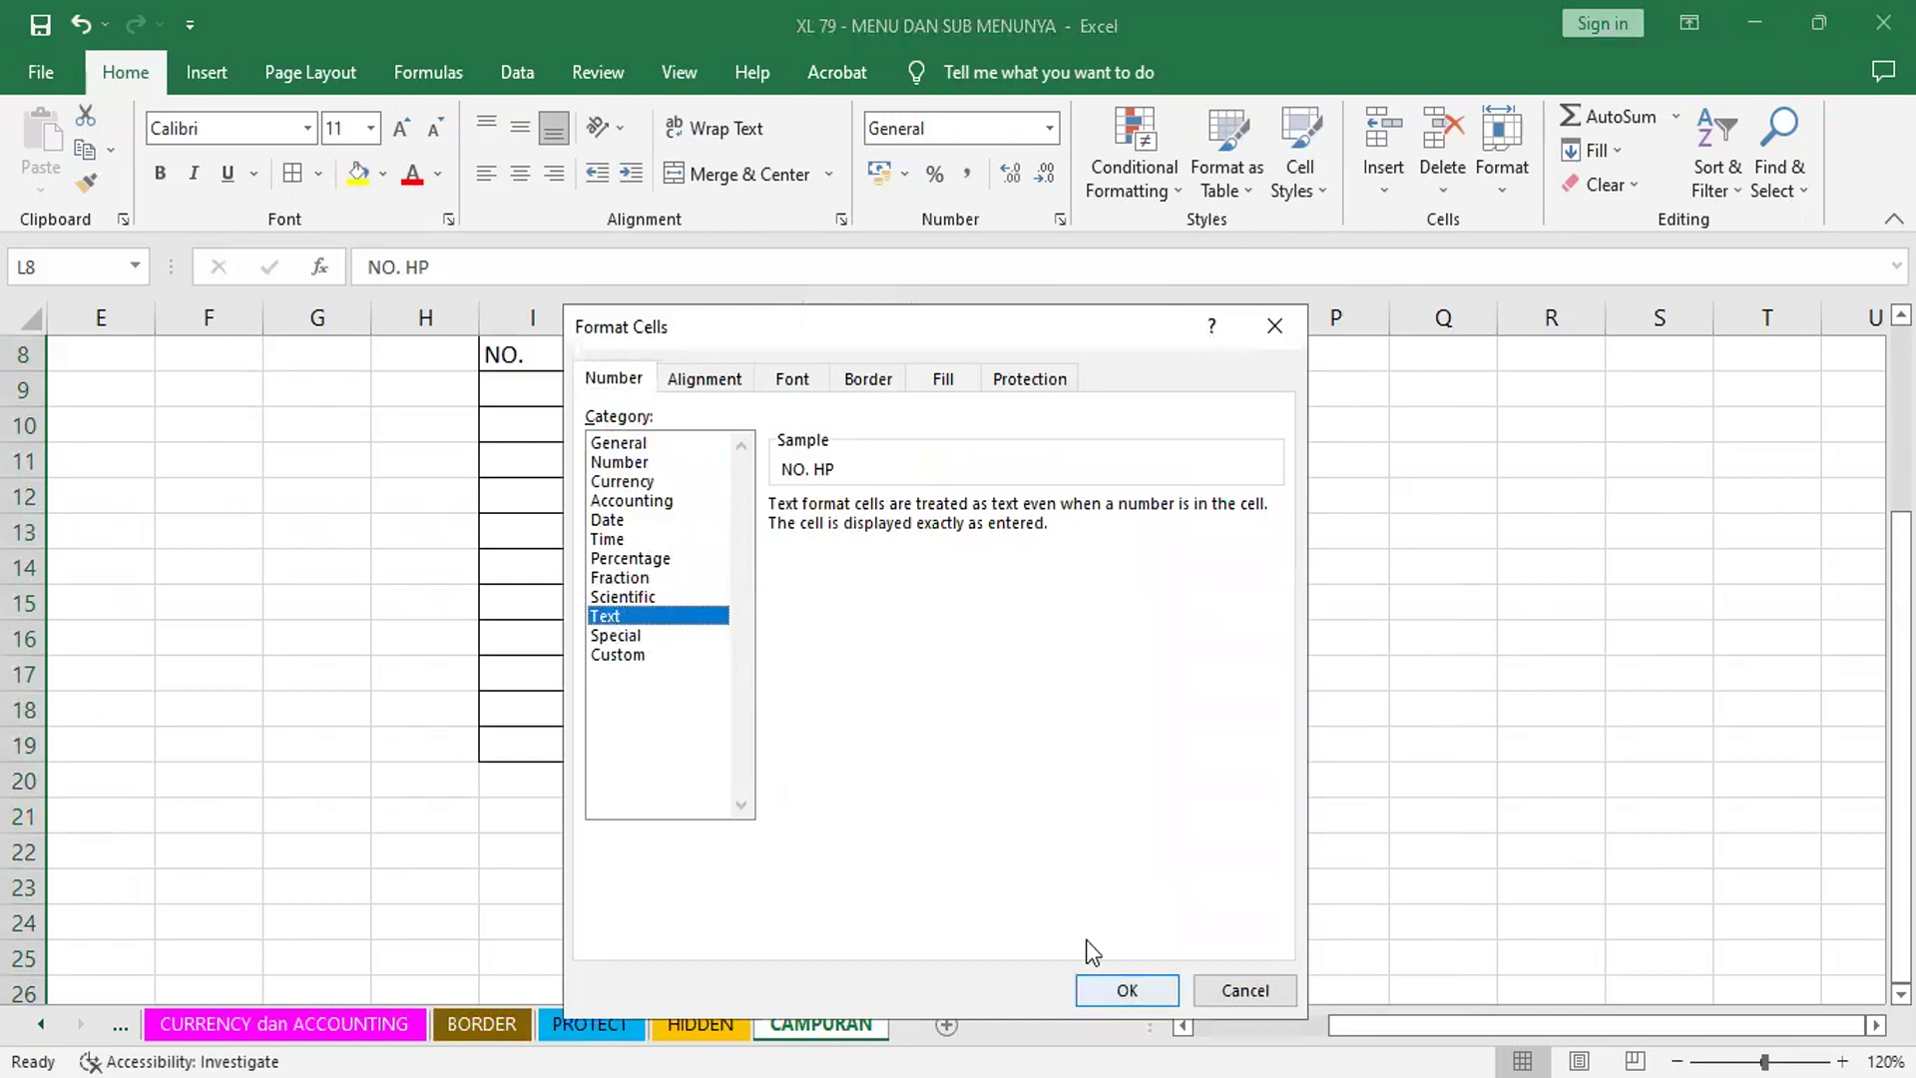
click(1116, 990)
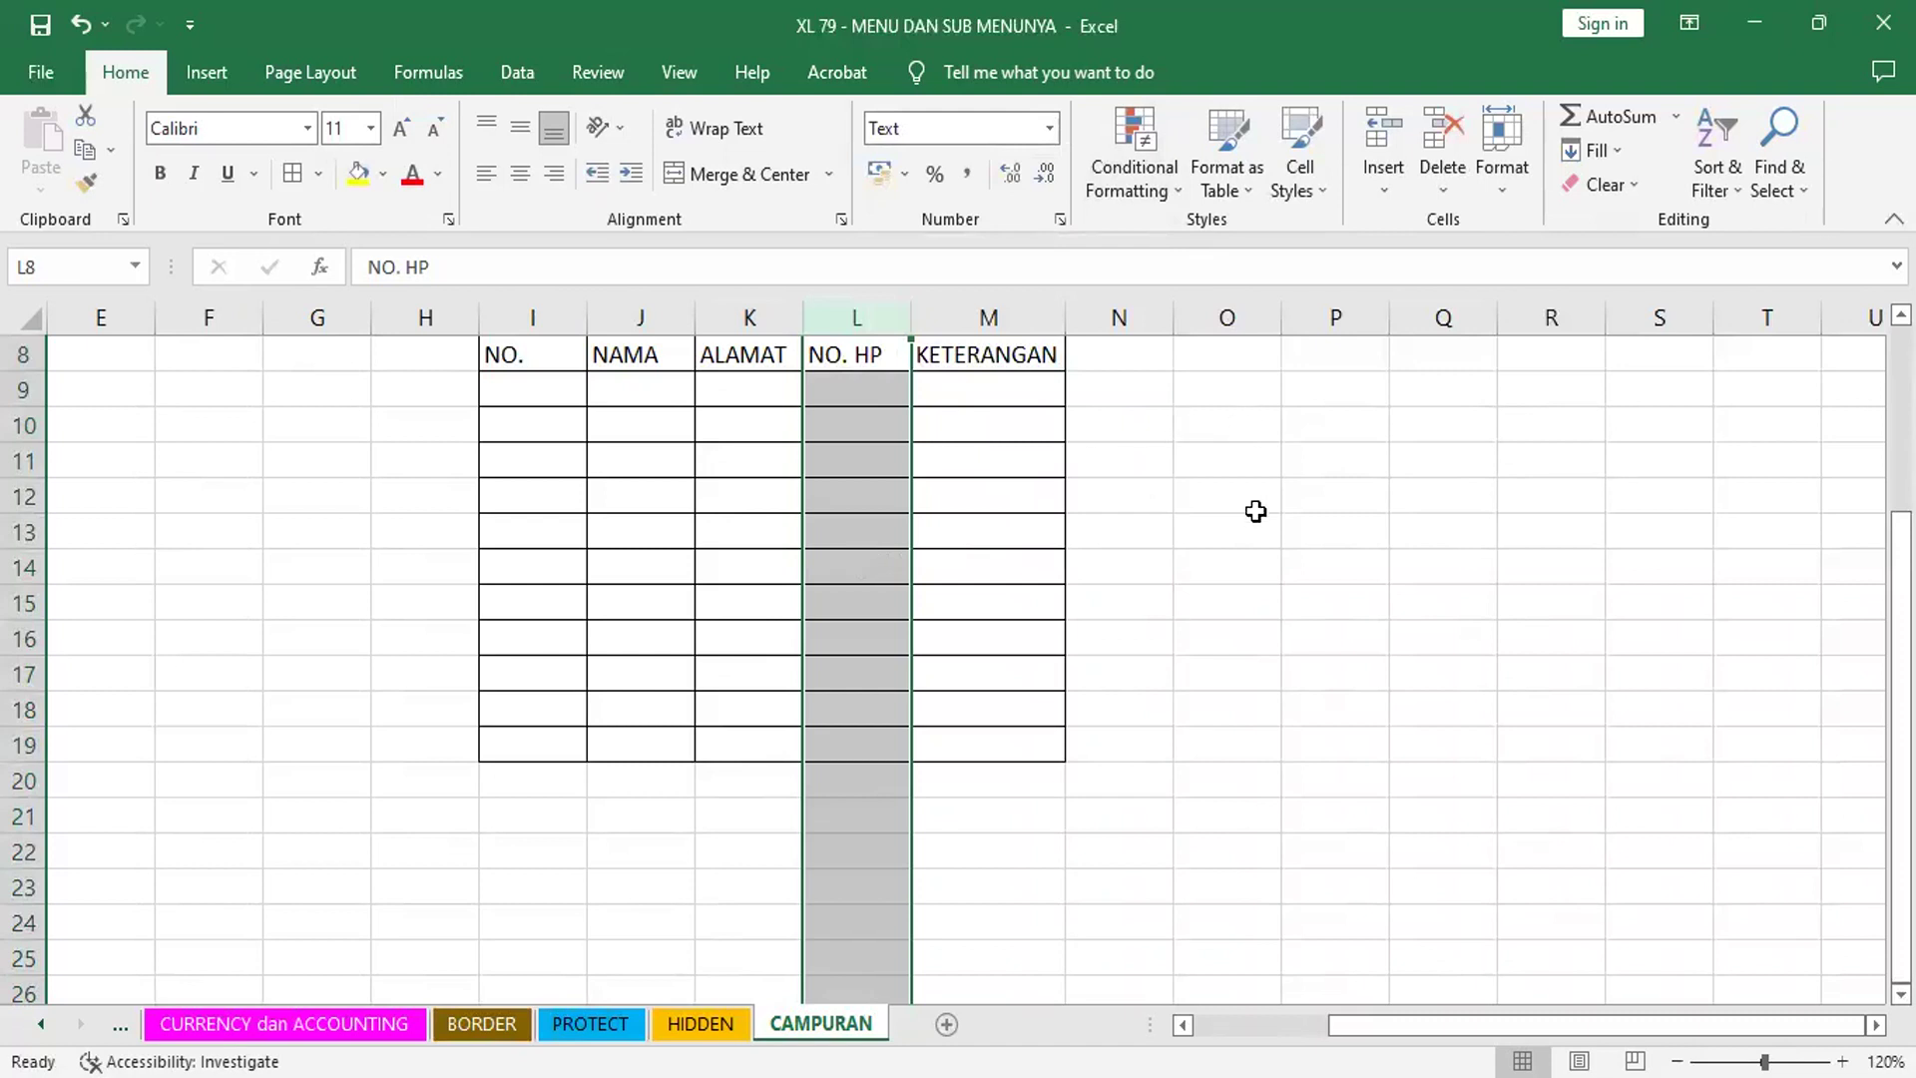
click(855, 460)
- Enter a phone number with leading zero in L9 and AutoFit column L to show it
scroll(1562, 950, up, 2)
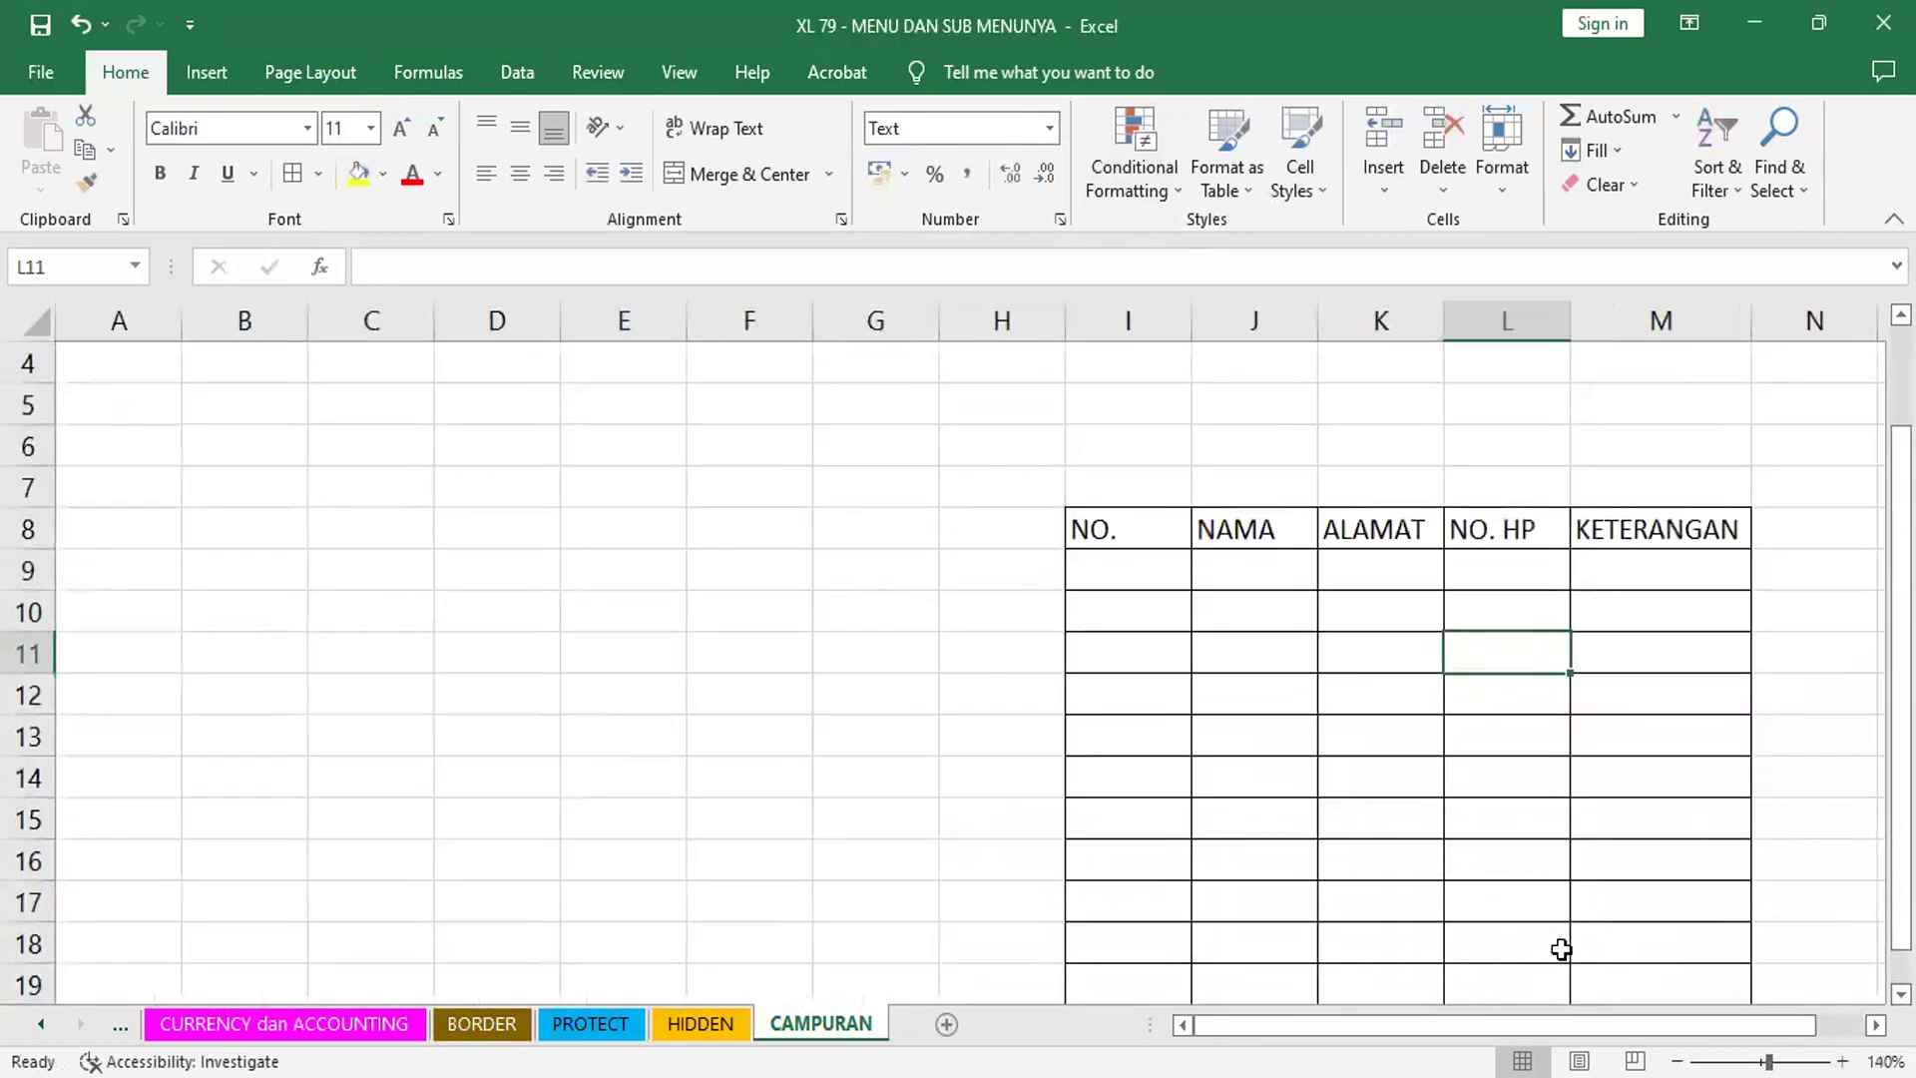
scroll(1562, 949, right, 6)
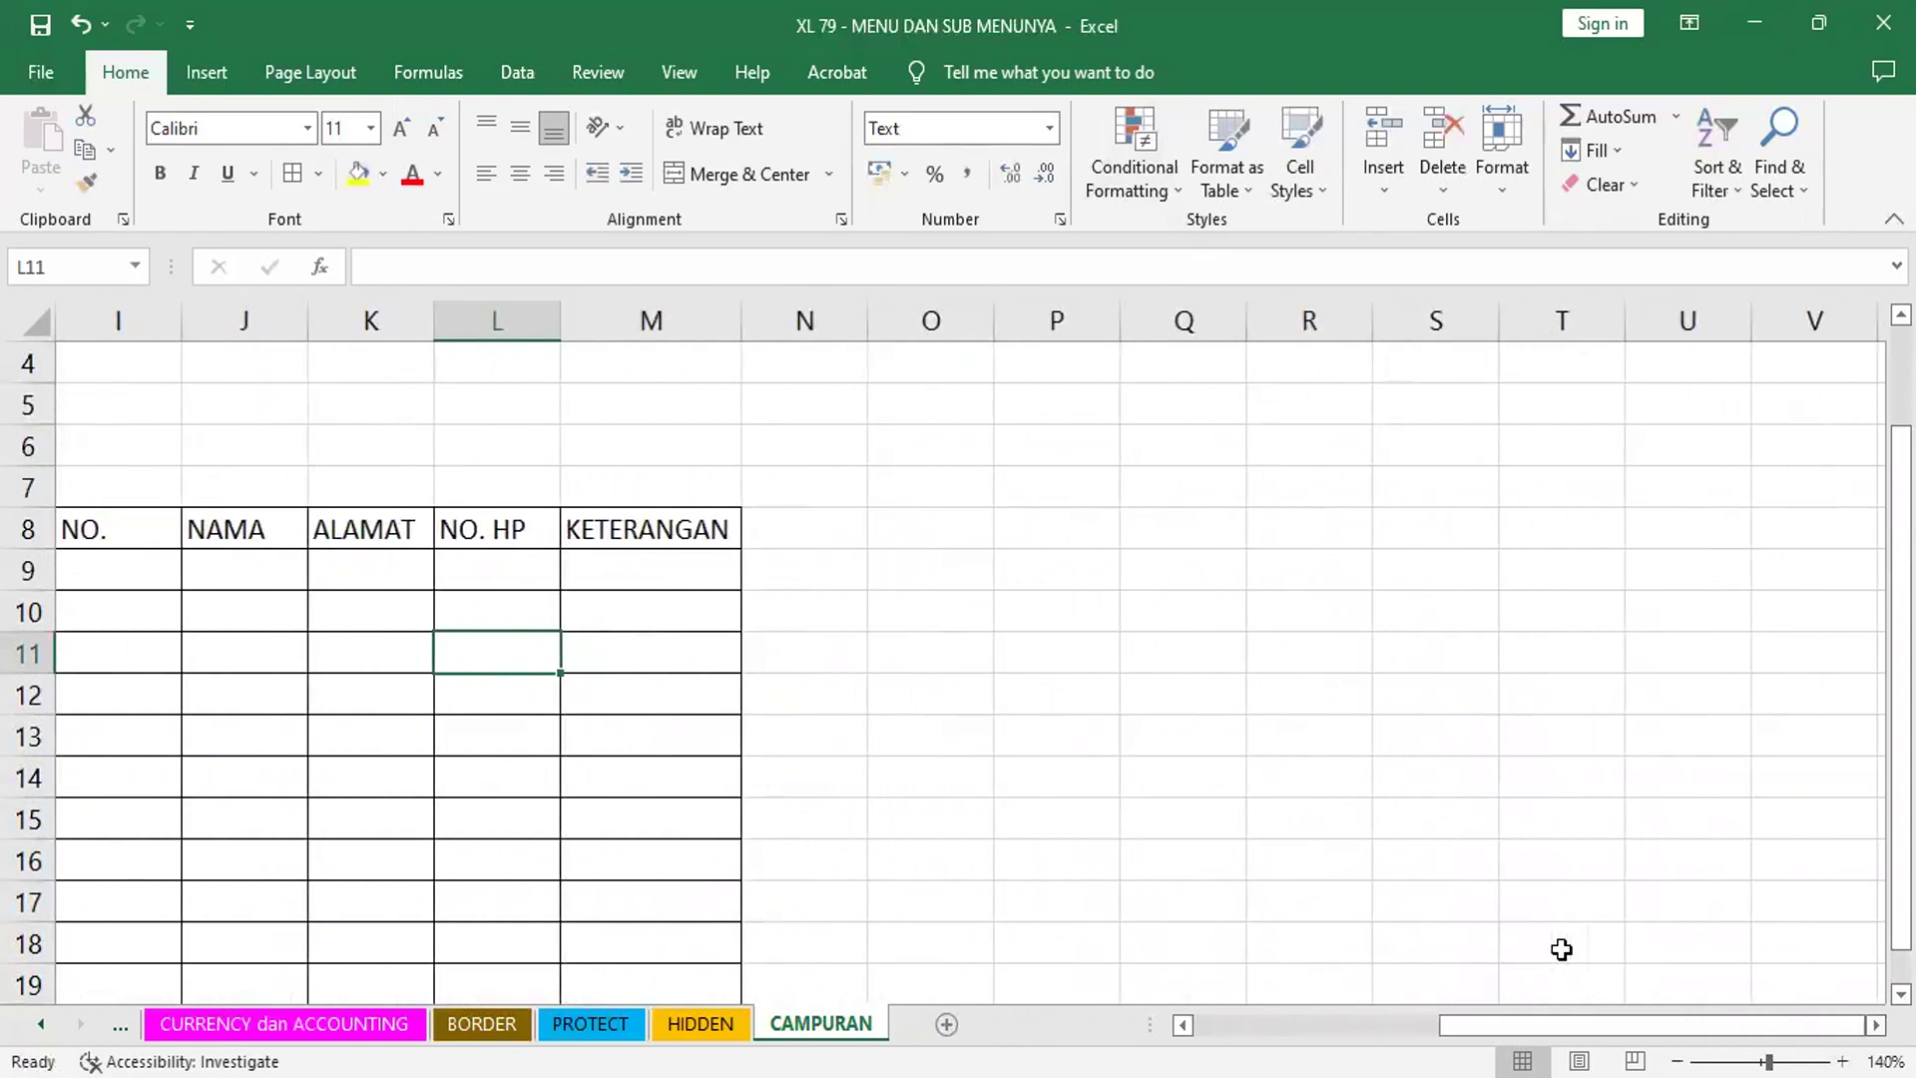
scroll(1562, 949, down, 2)
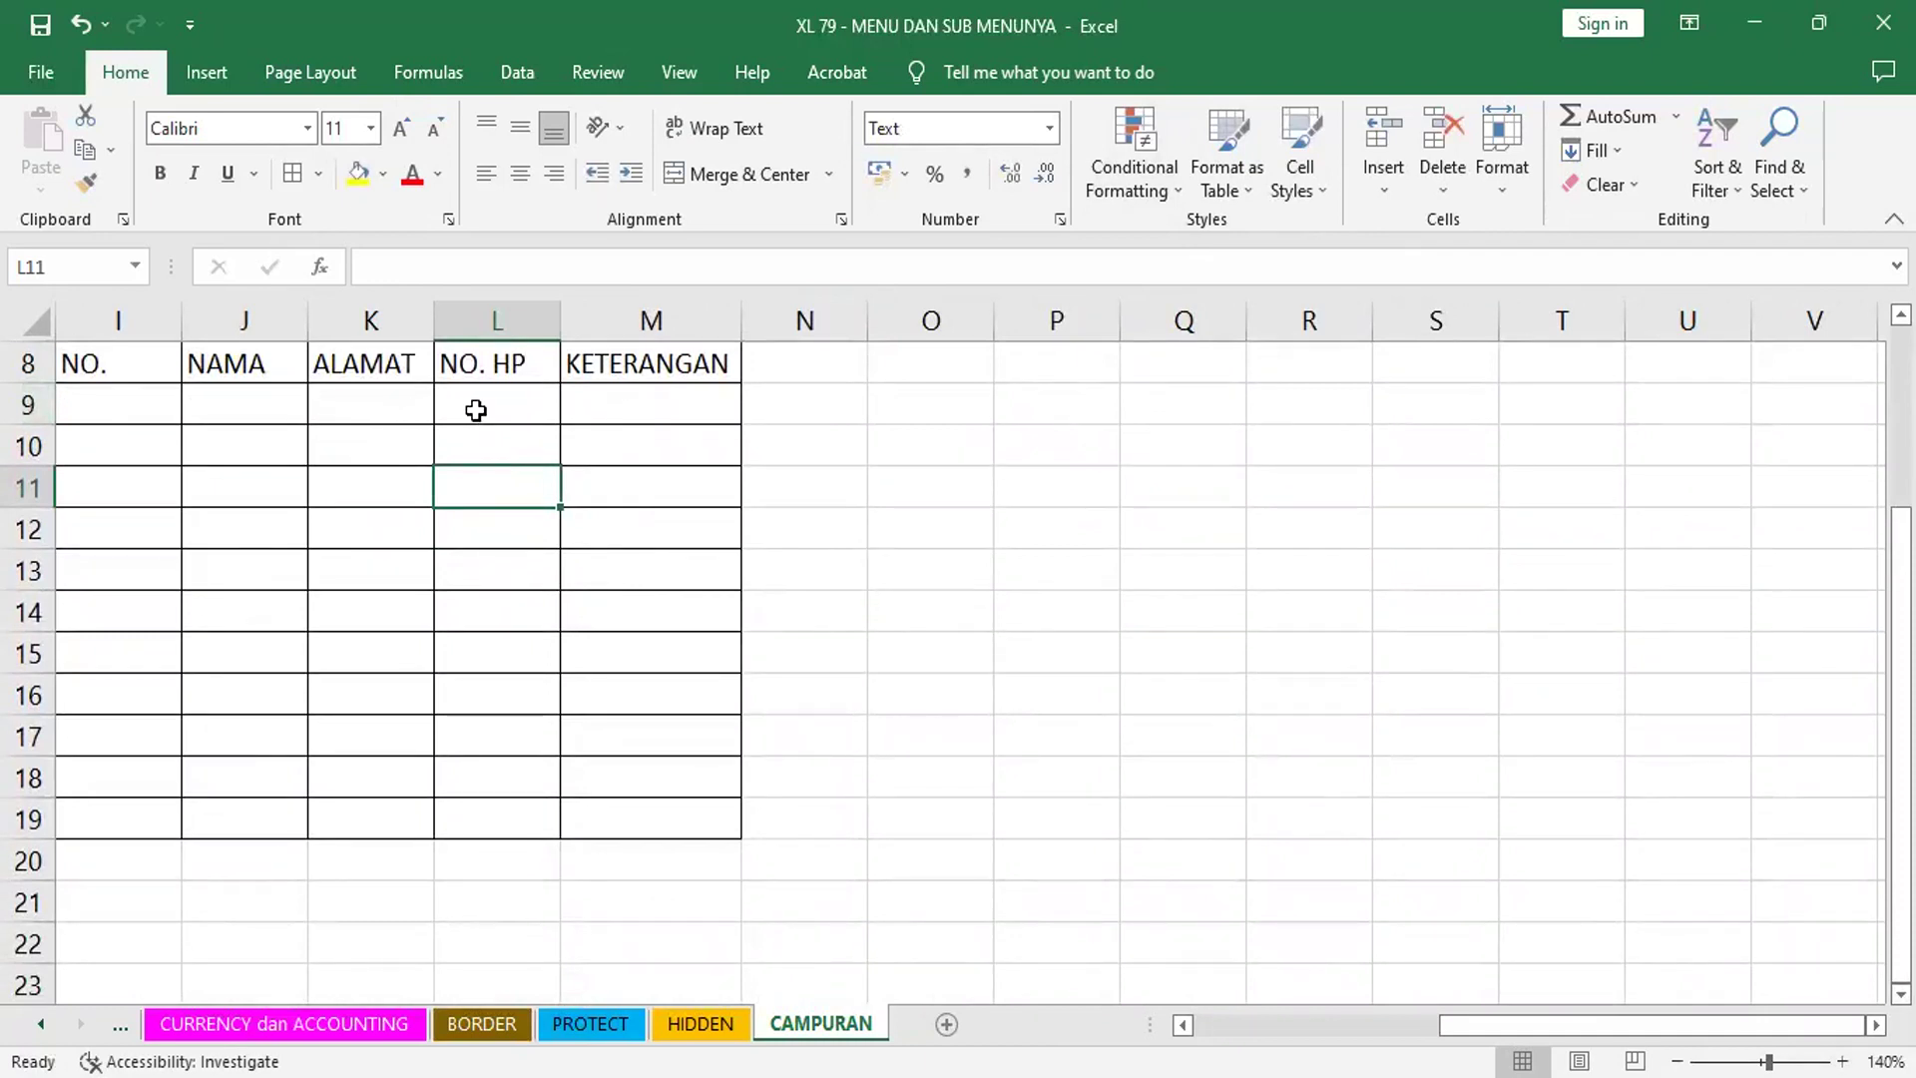
click(475, 410)
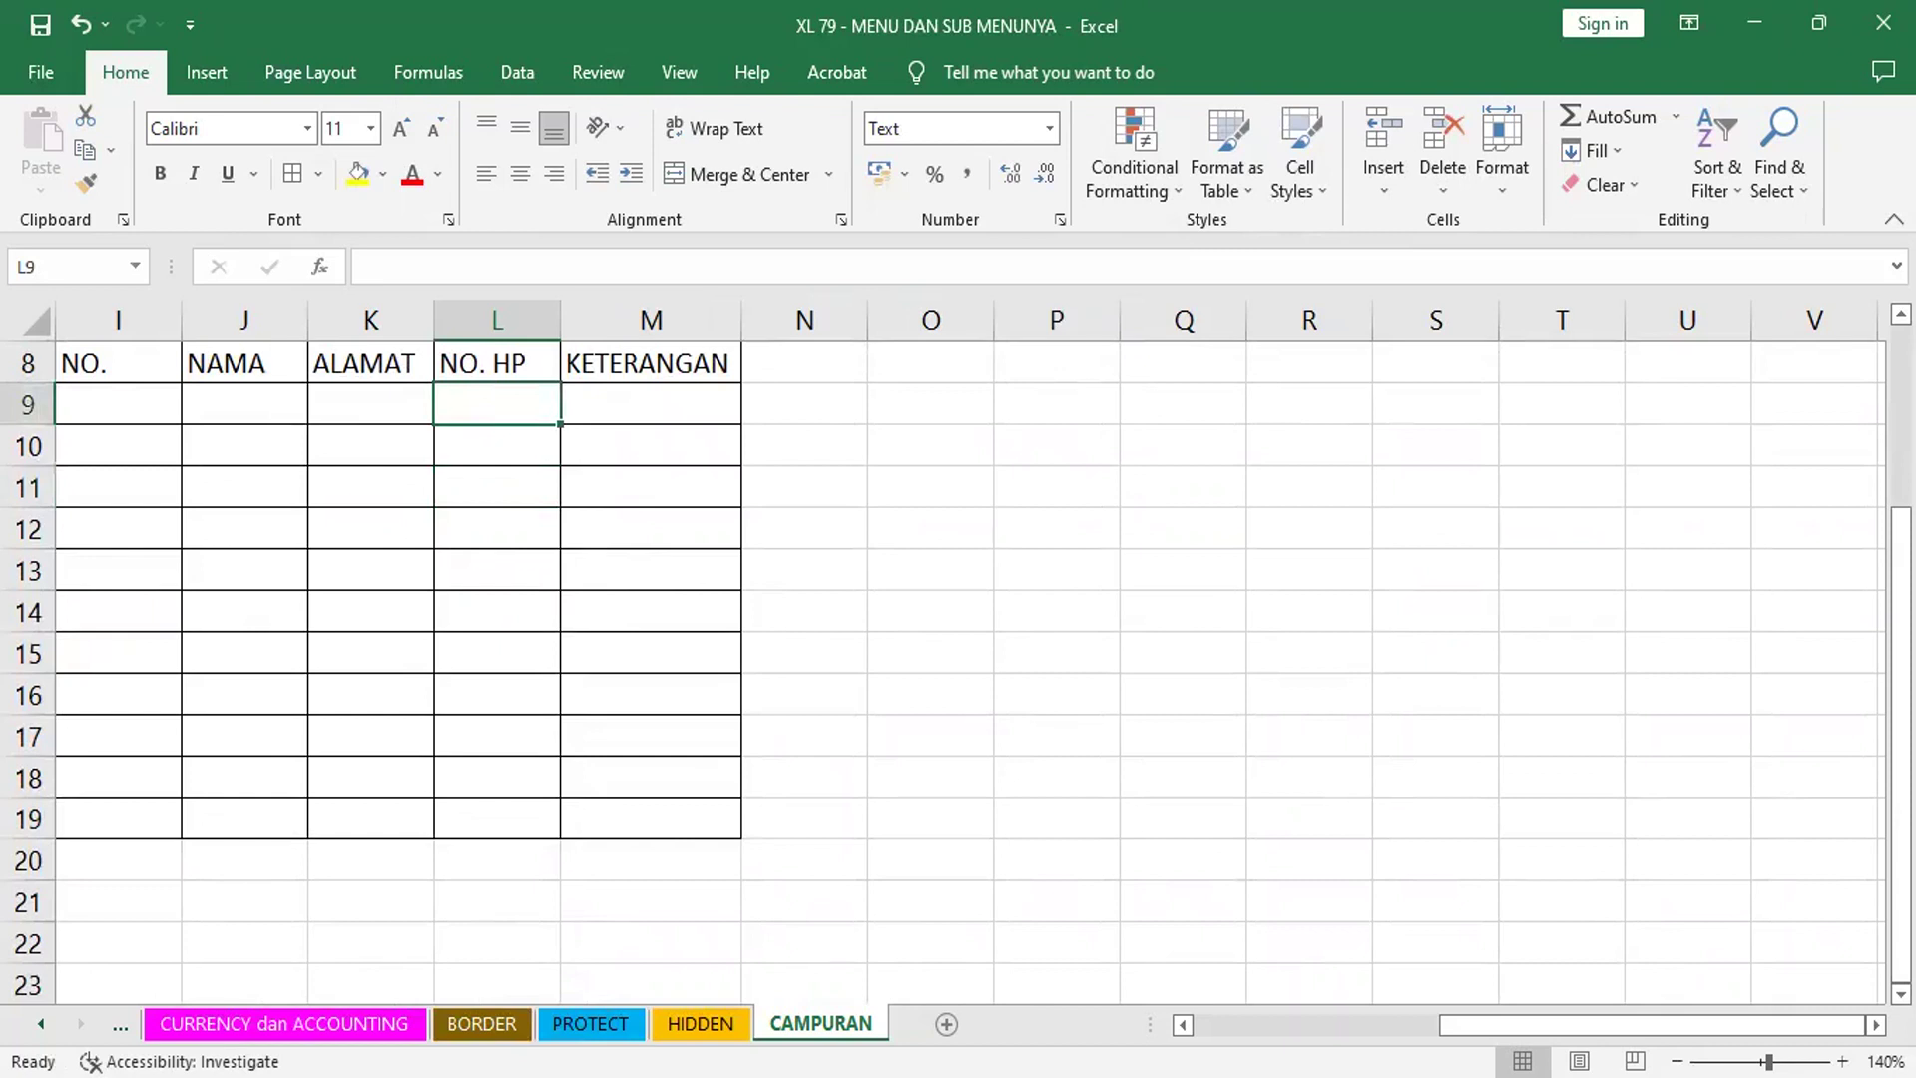
key(Return)
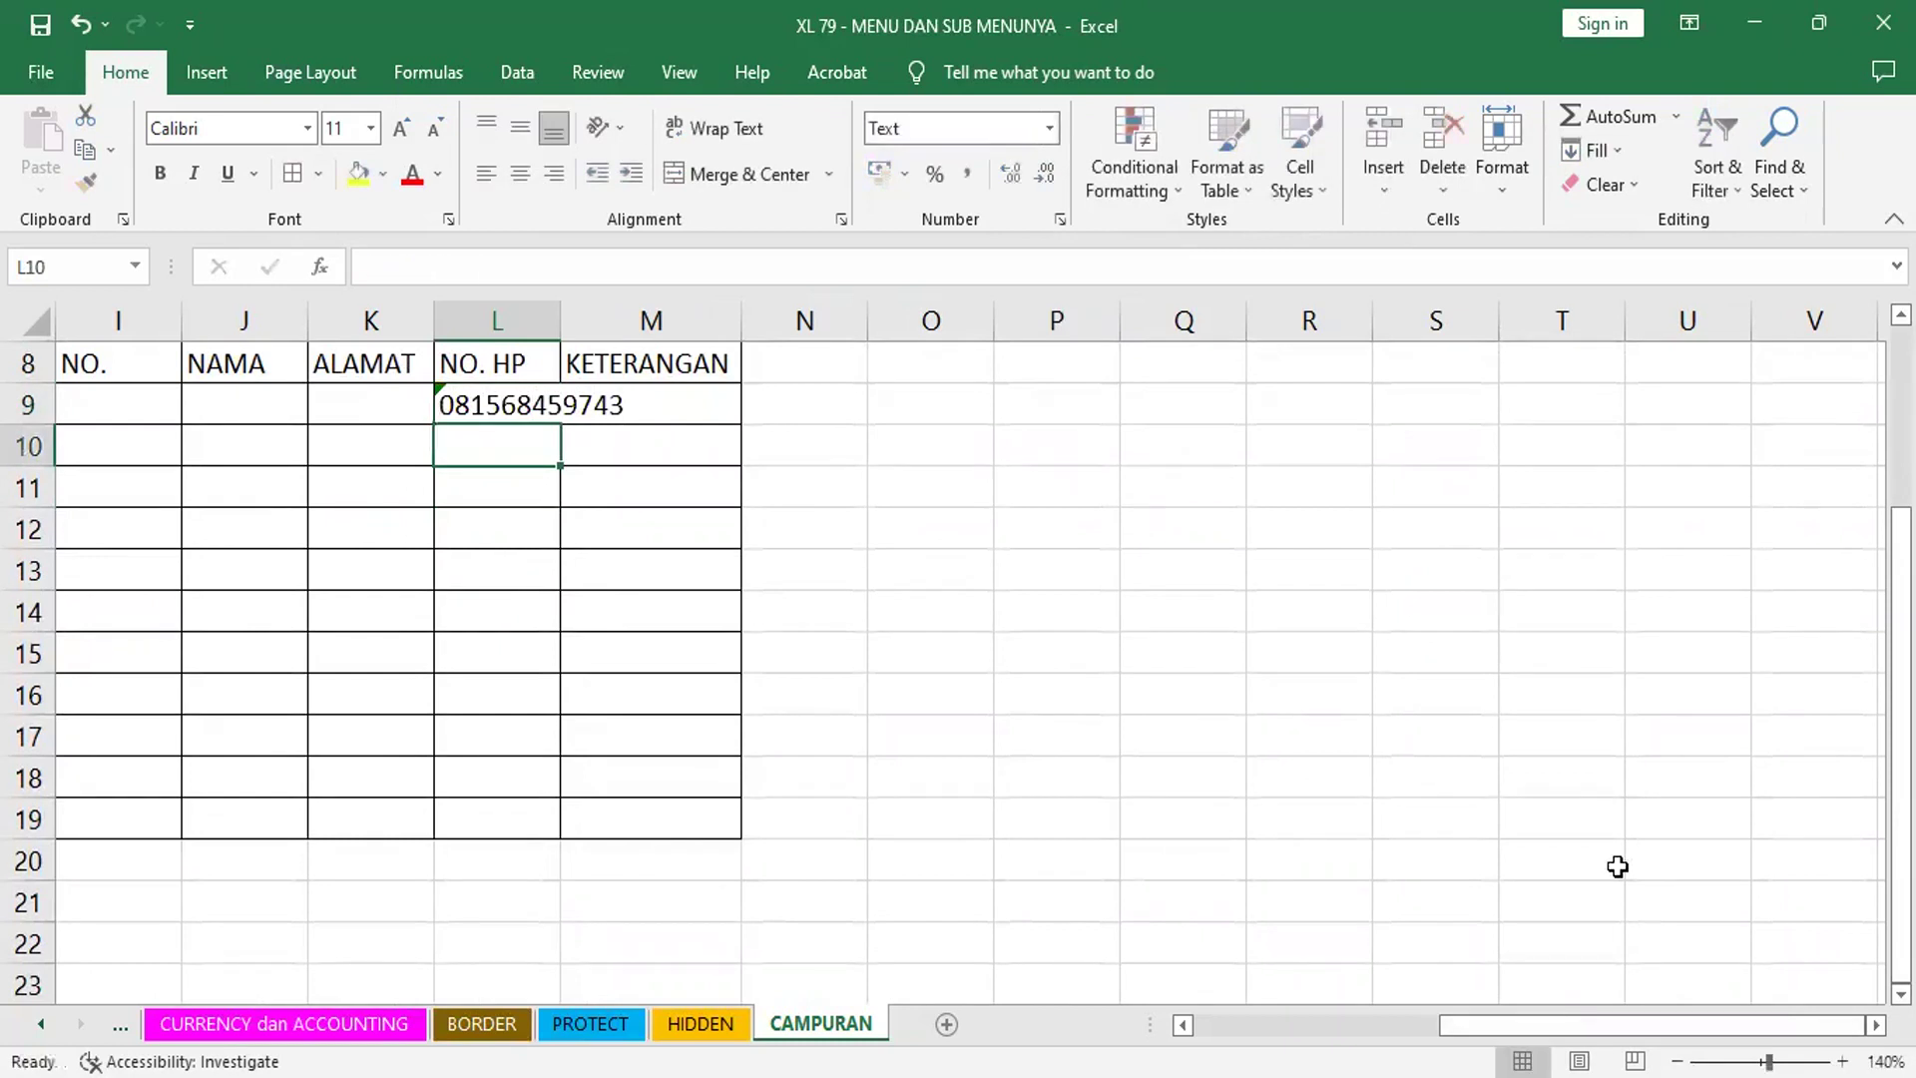
double_click(570, 315)
click(554, 402)
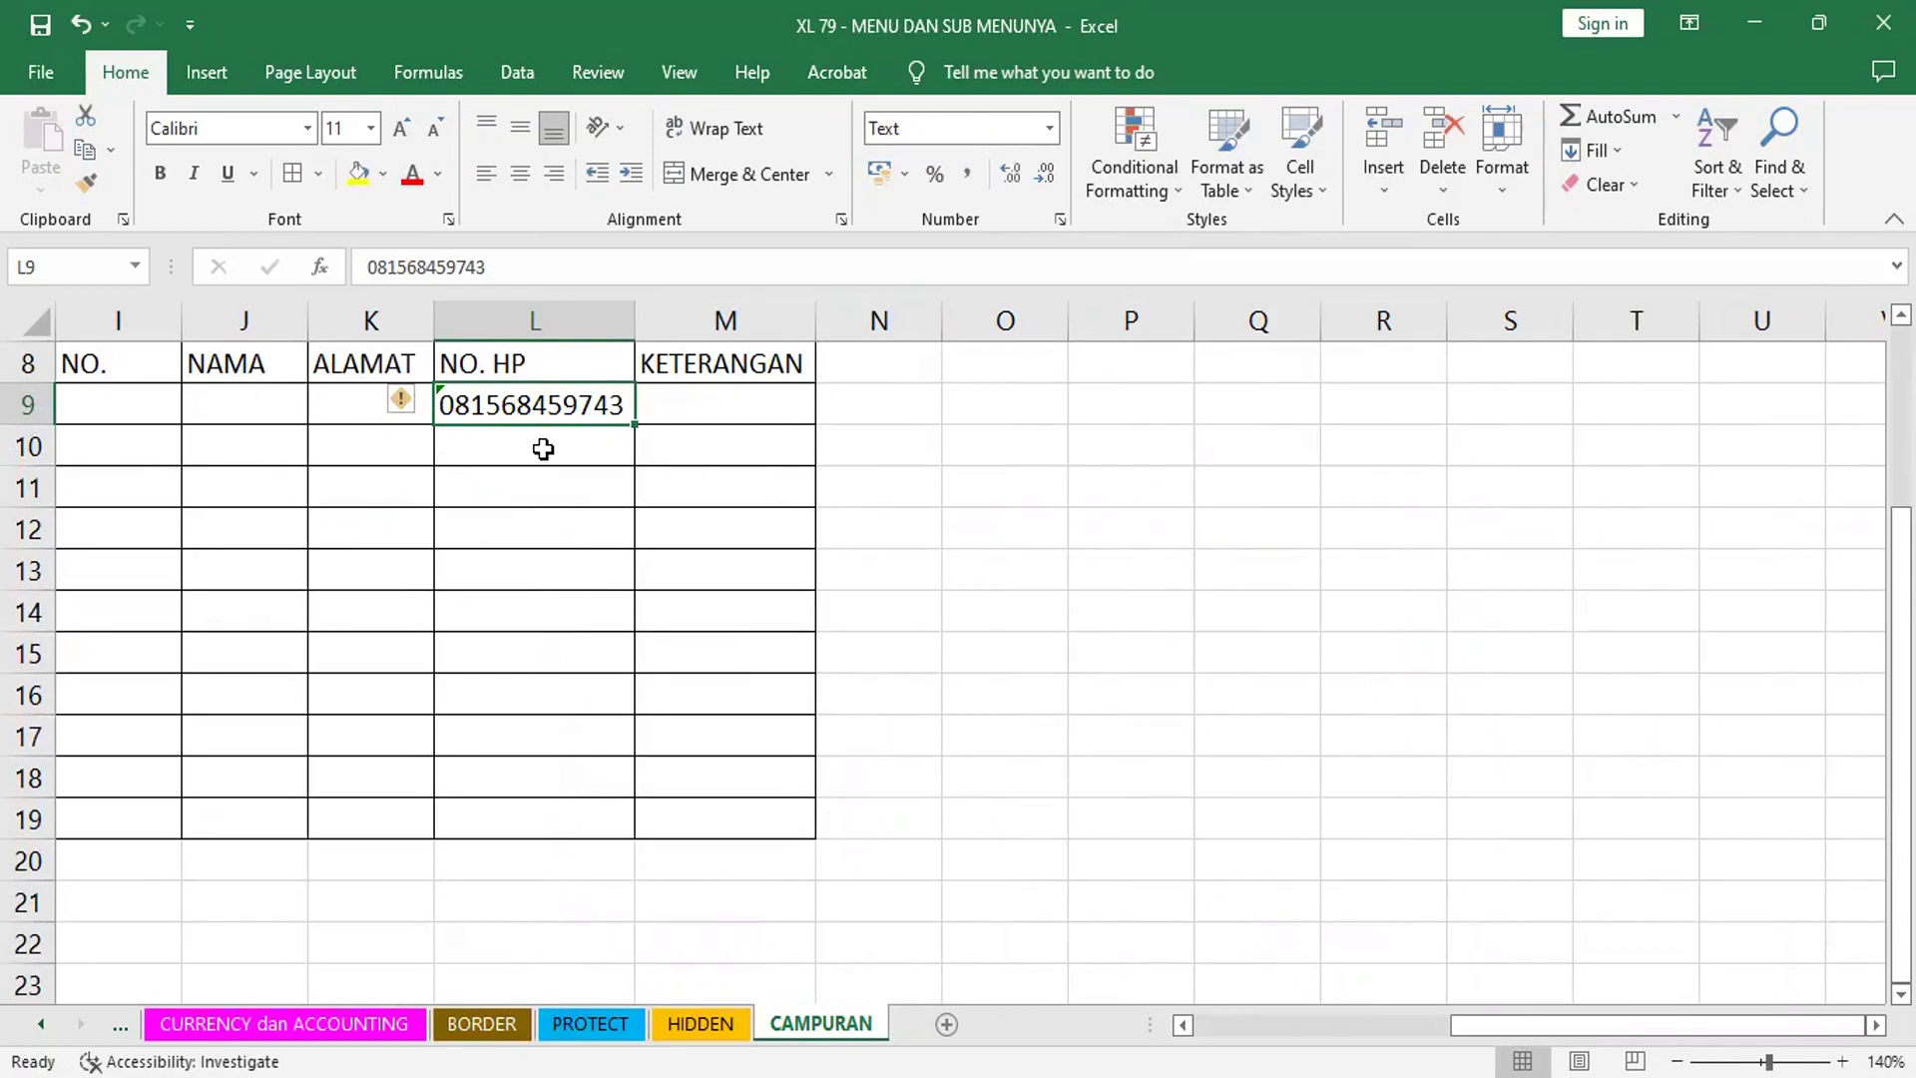
click(543, 449)
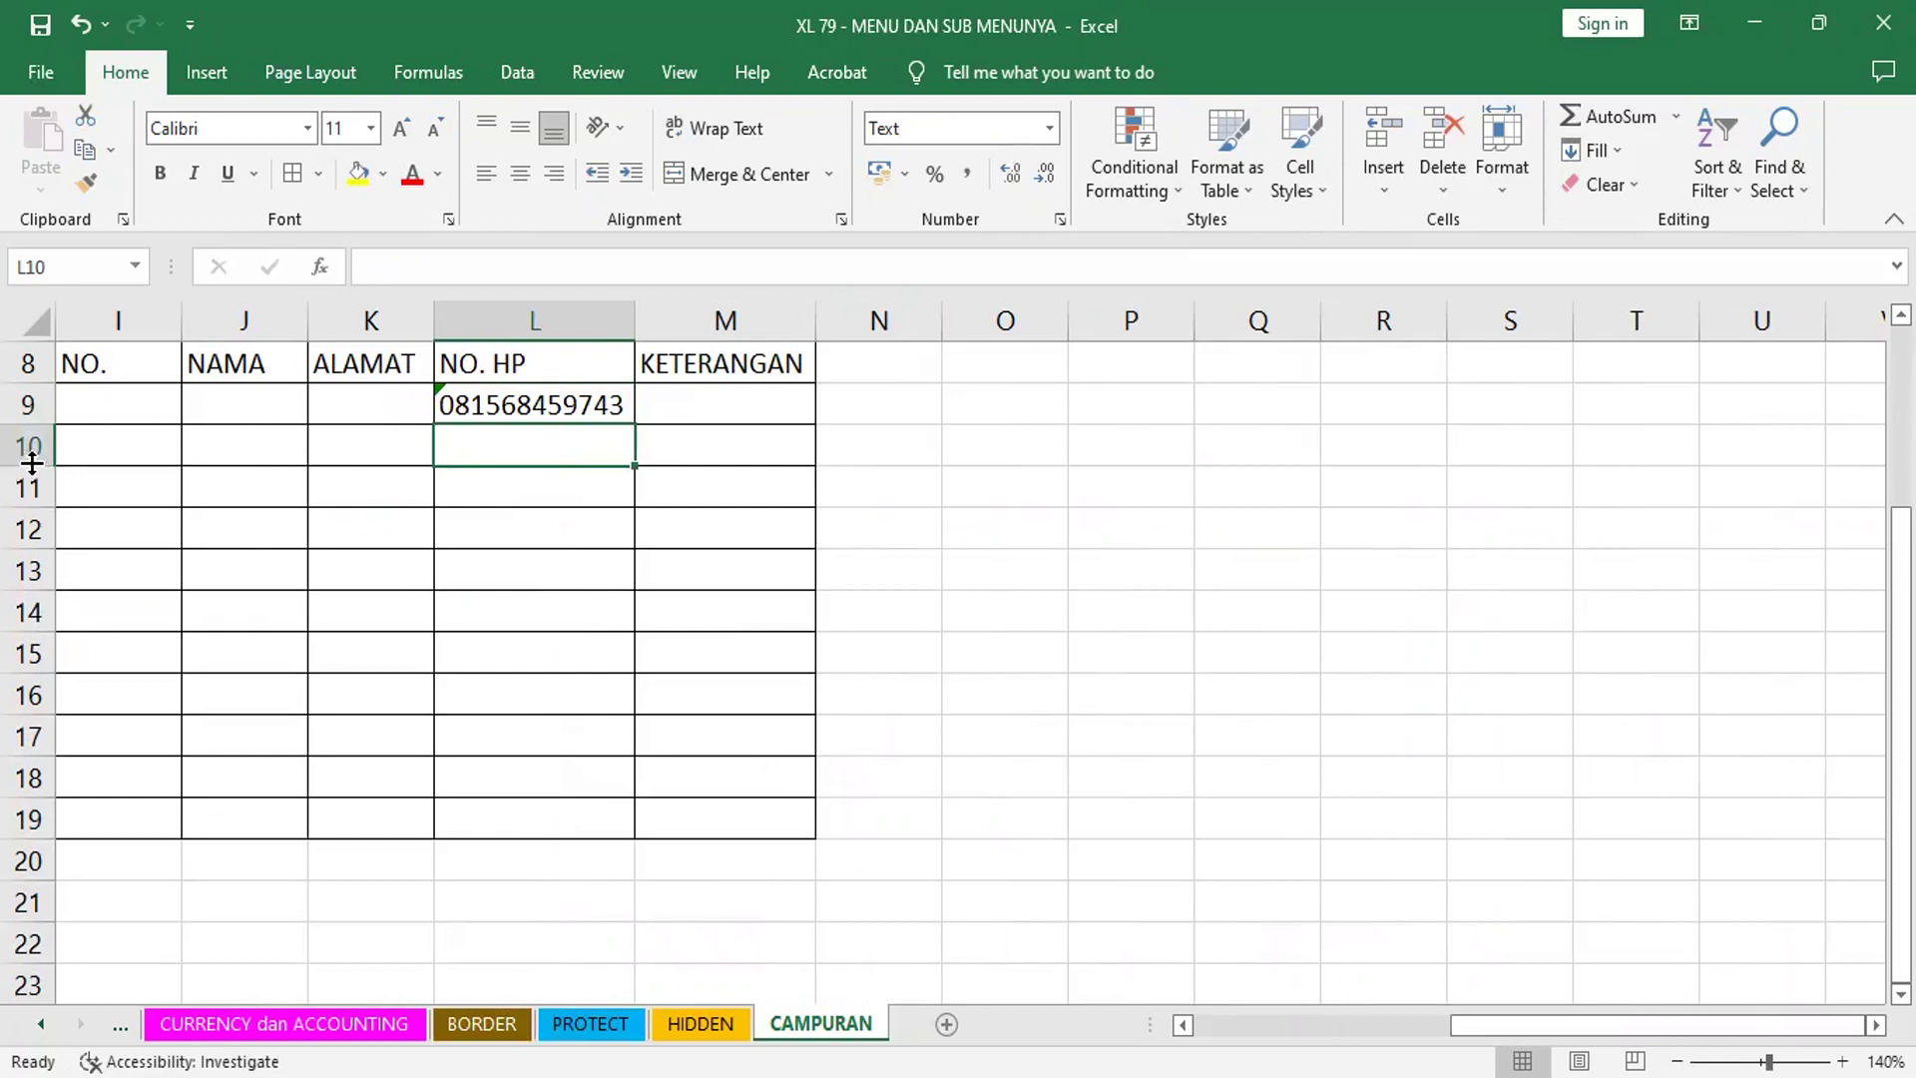
- Make row 10 taller and fill I9:I19 with centred numbers 1 to 11
drag(32, 462, 29, 501)
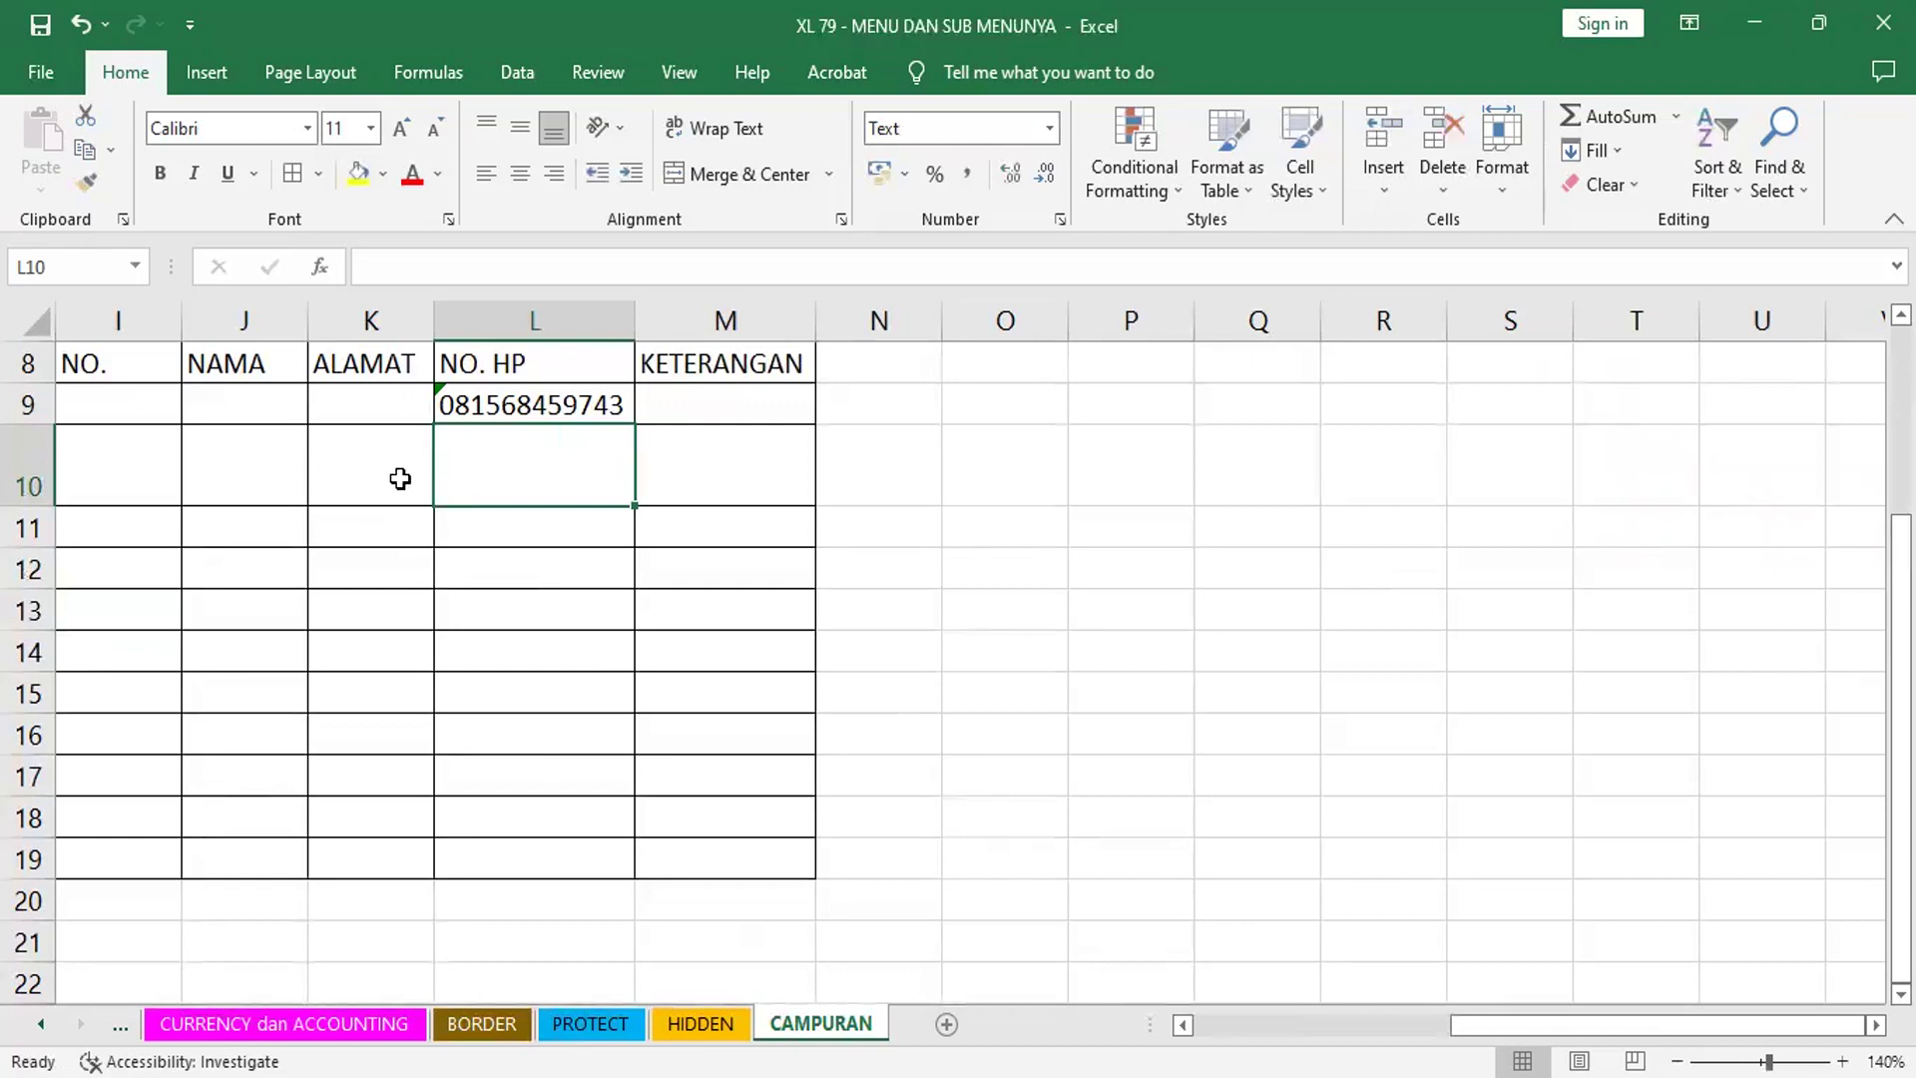
click(144, 404)
text(1)
key(Return)
text(2)
key(Return)
drag(149, 405, 175, 561)
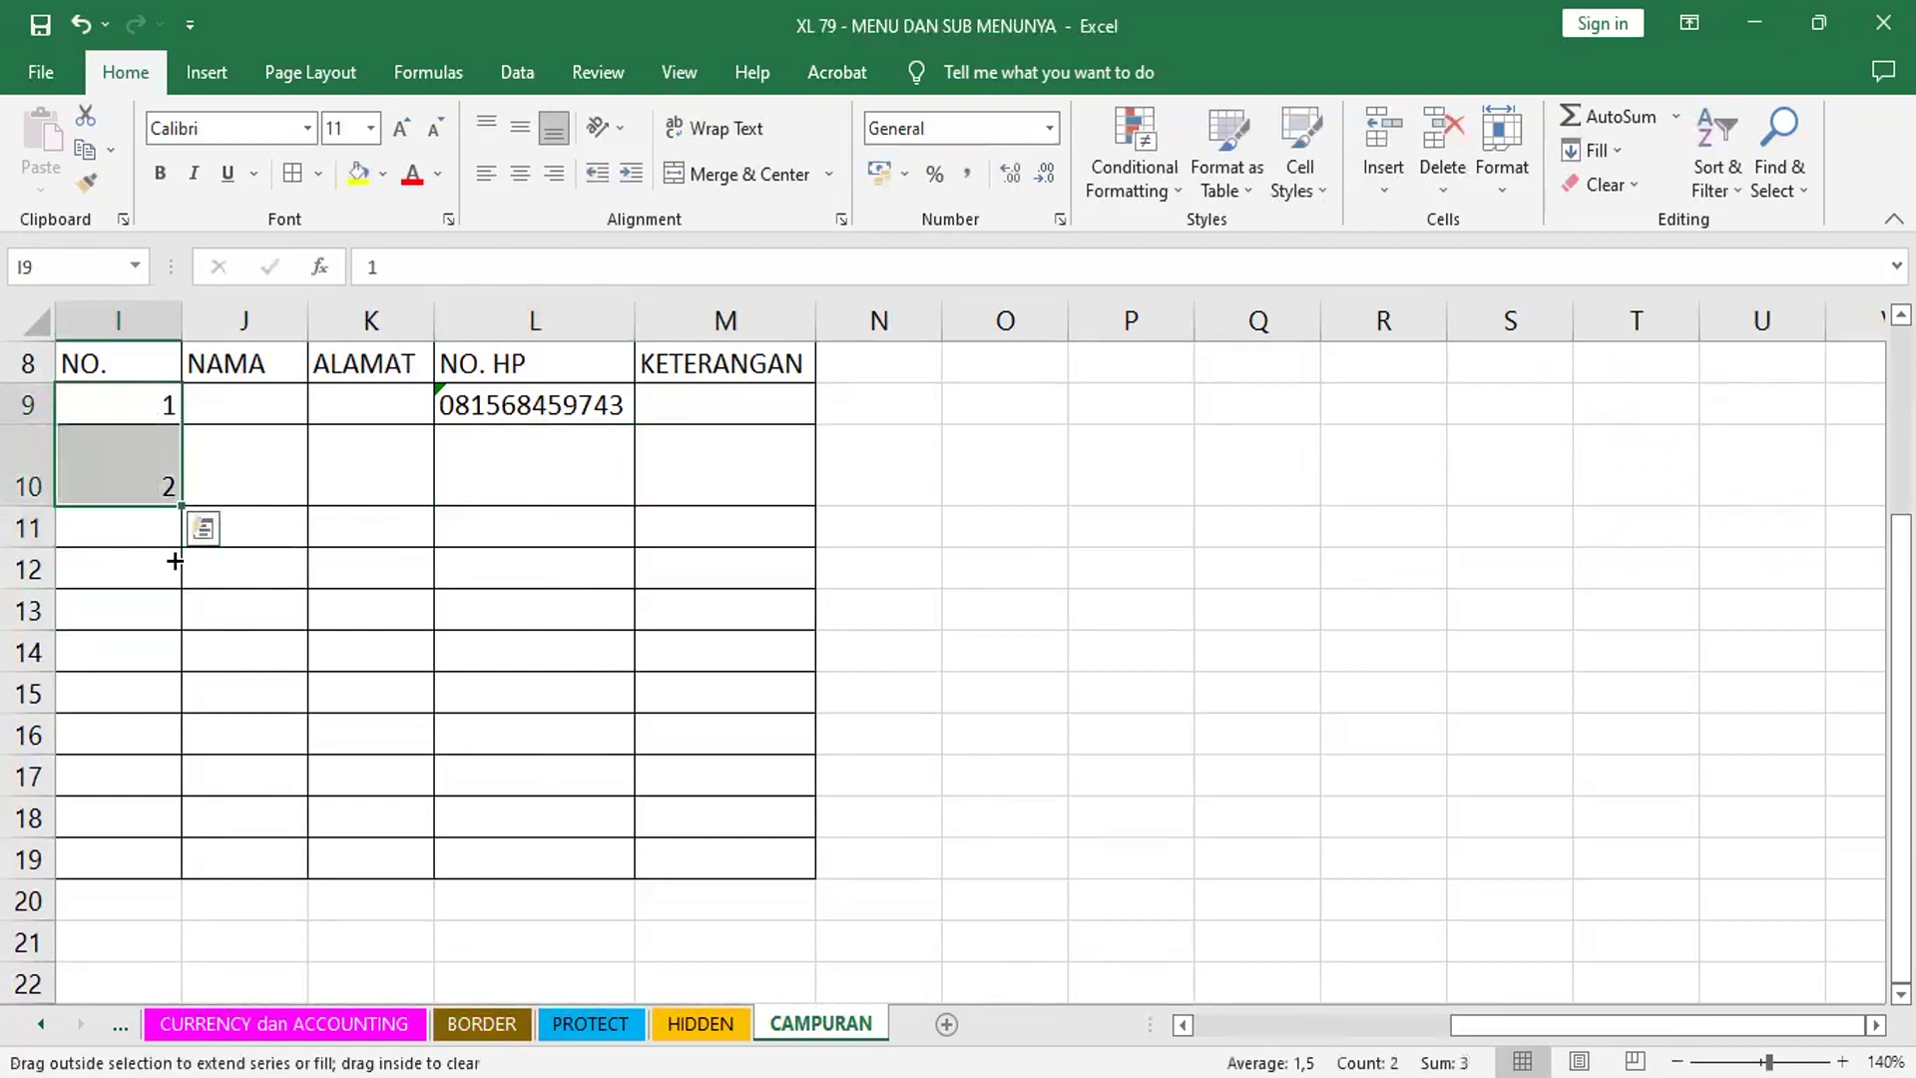
drag(161, 874, 161, 874)
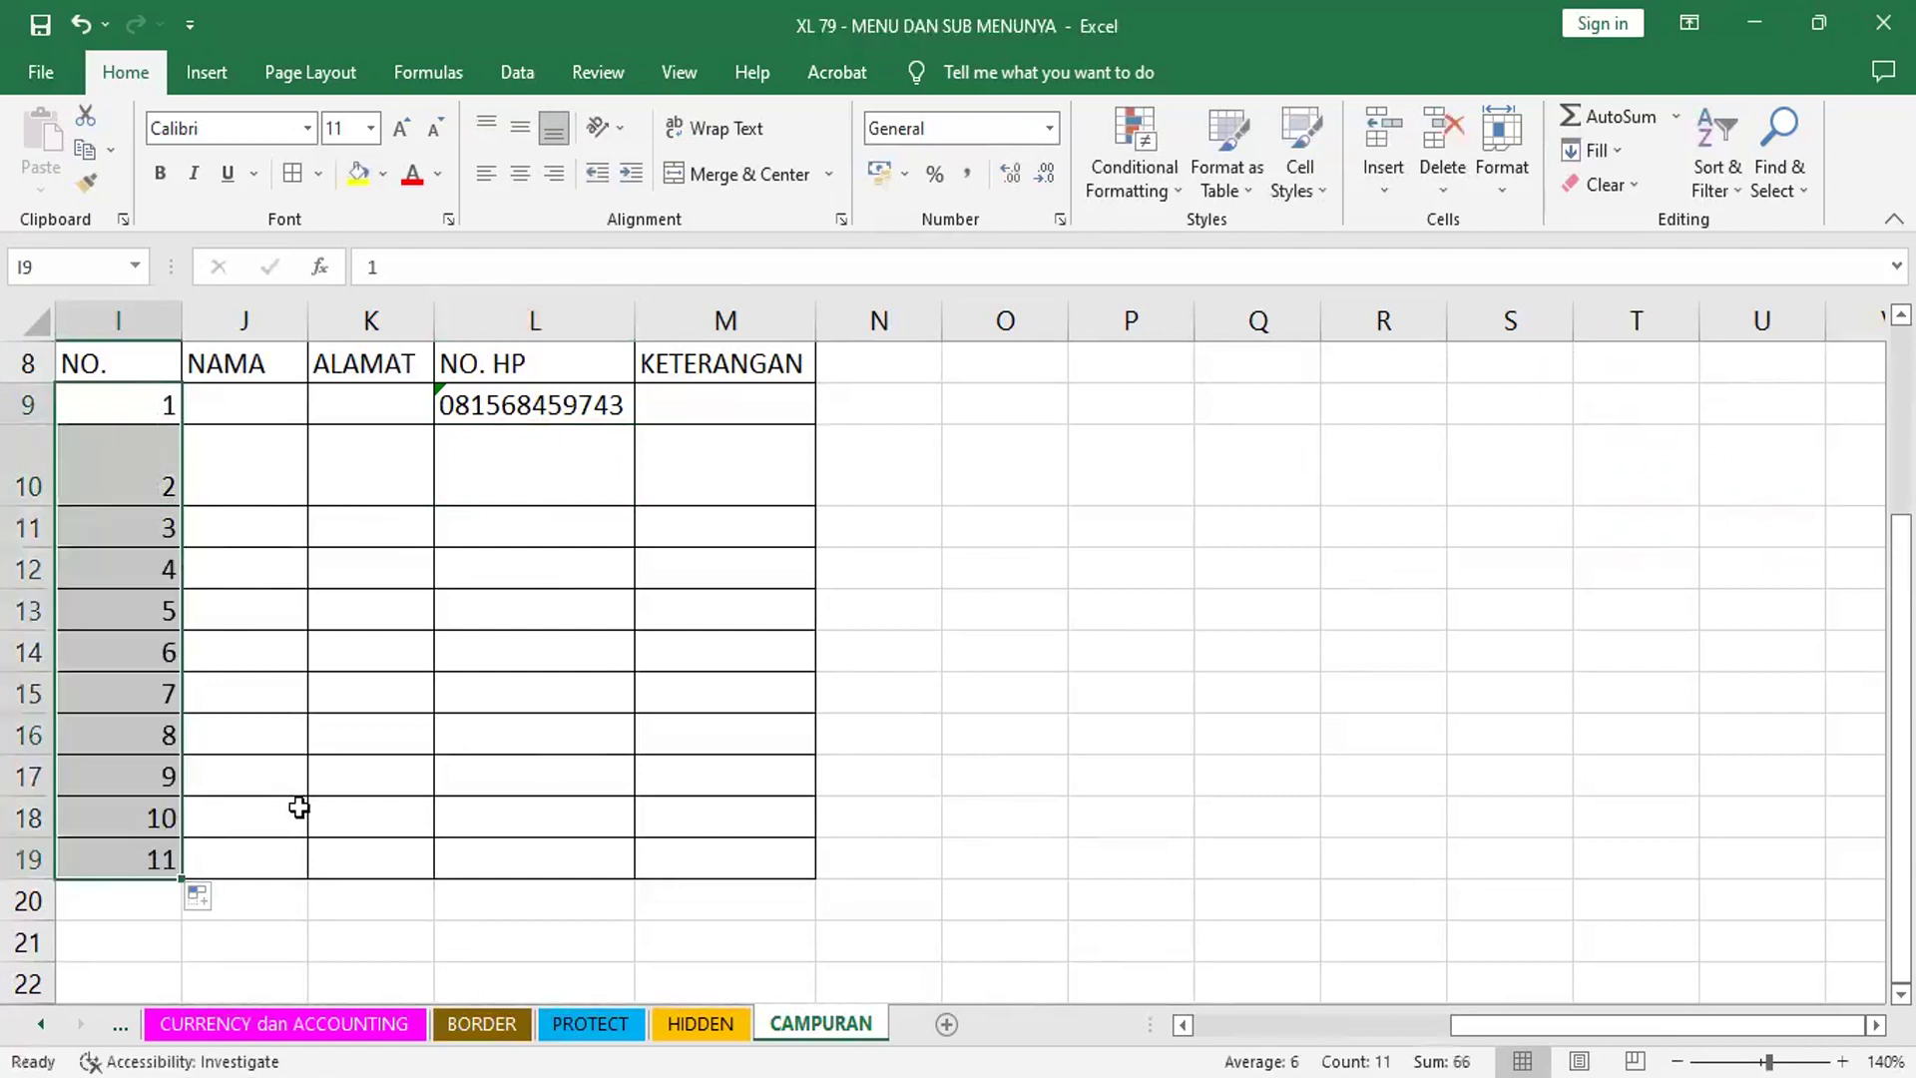
click(520, 174)
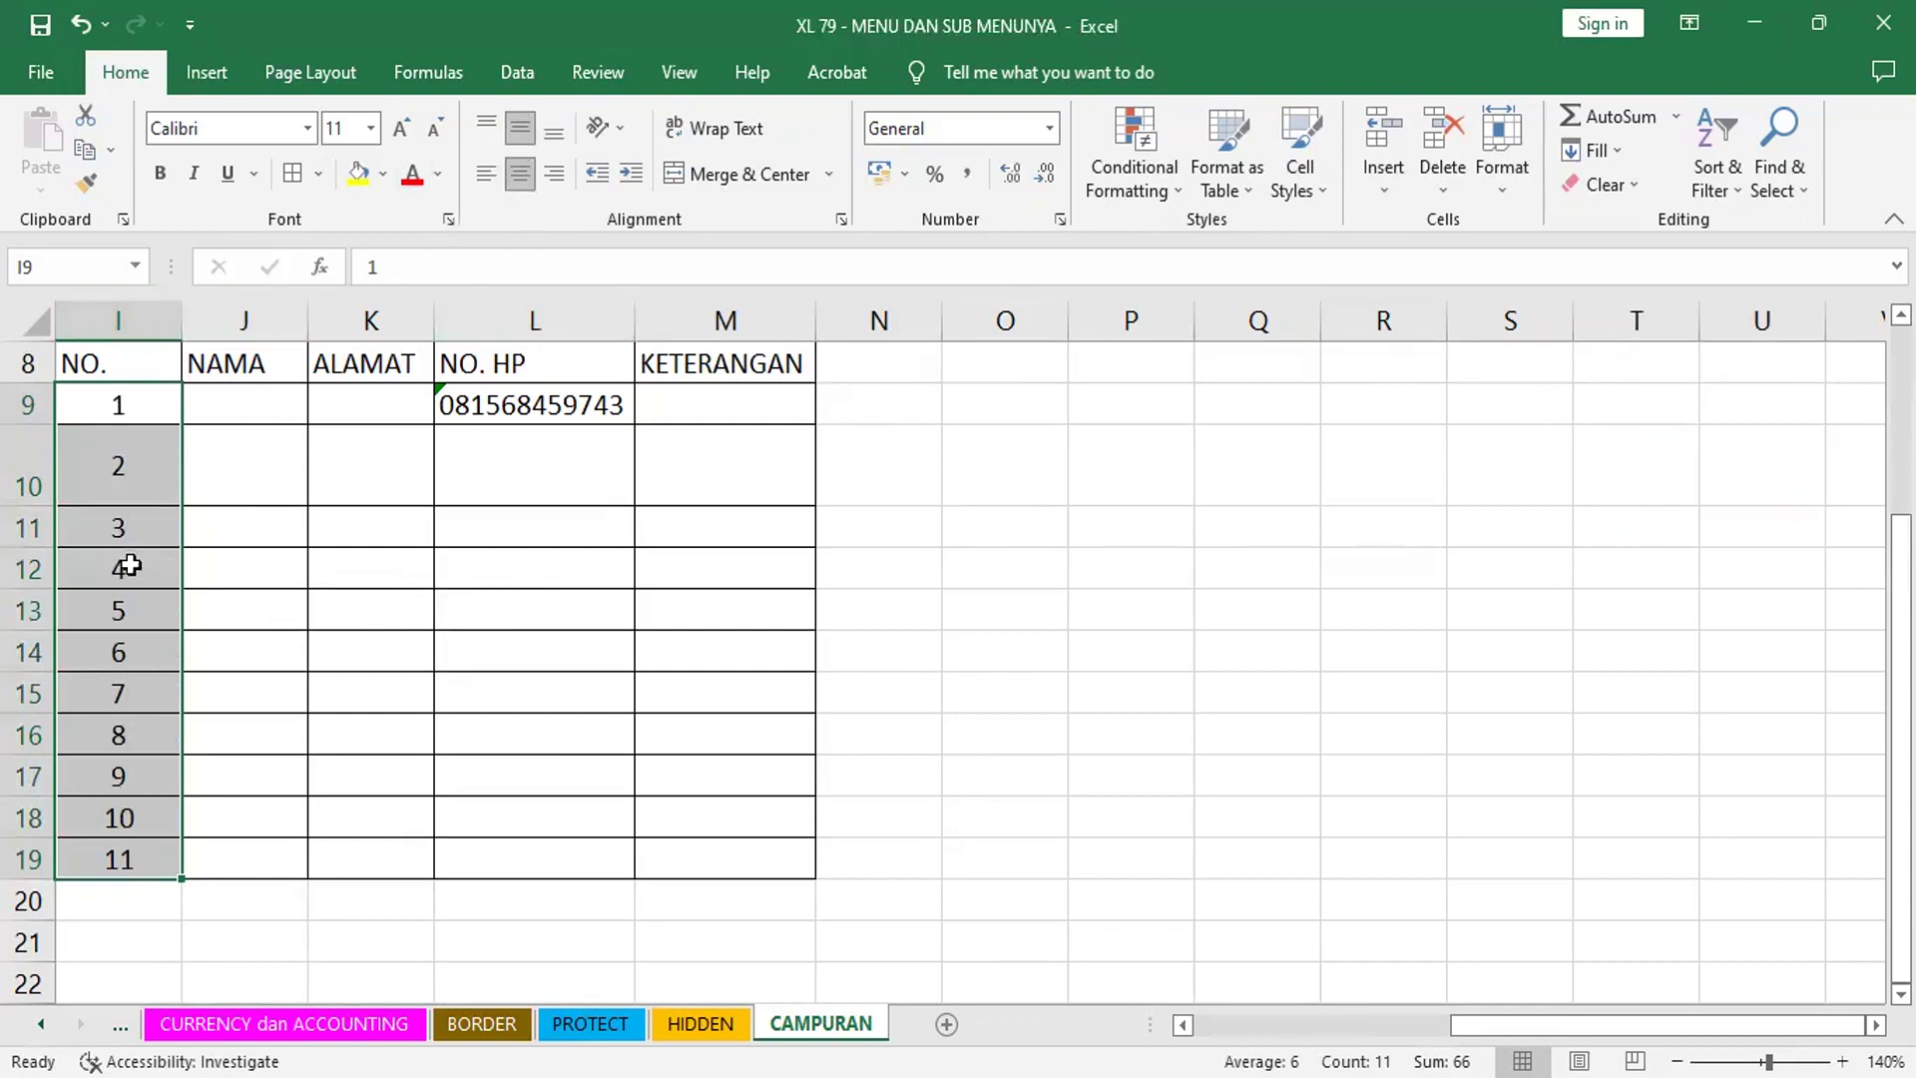
click(462, 452)
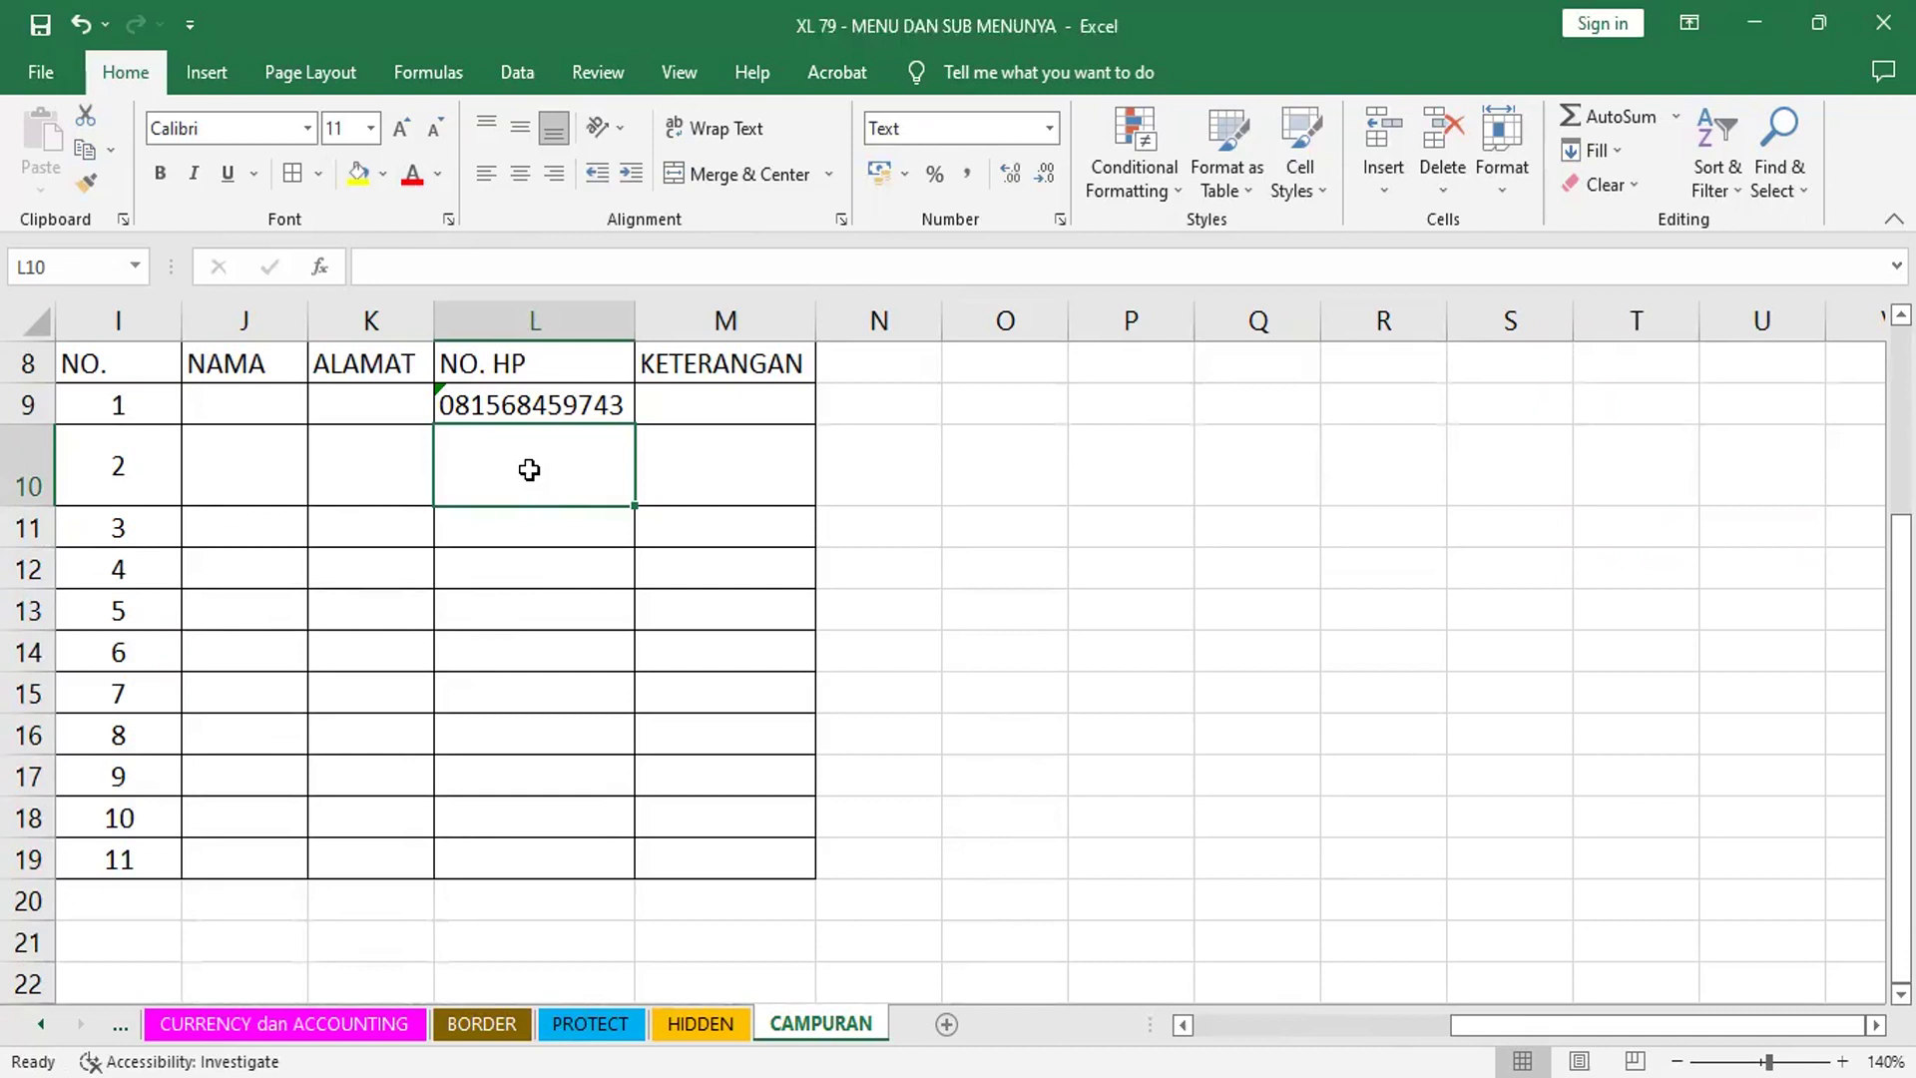
- Draw two text boxes using Insert > Text > Text Box, one over N12:O17 and one in L10
click(203, 74)
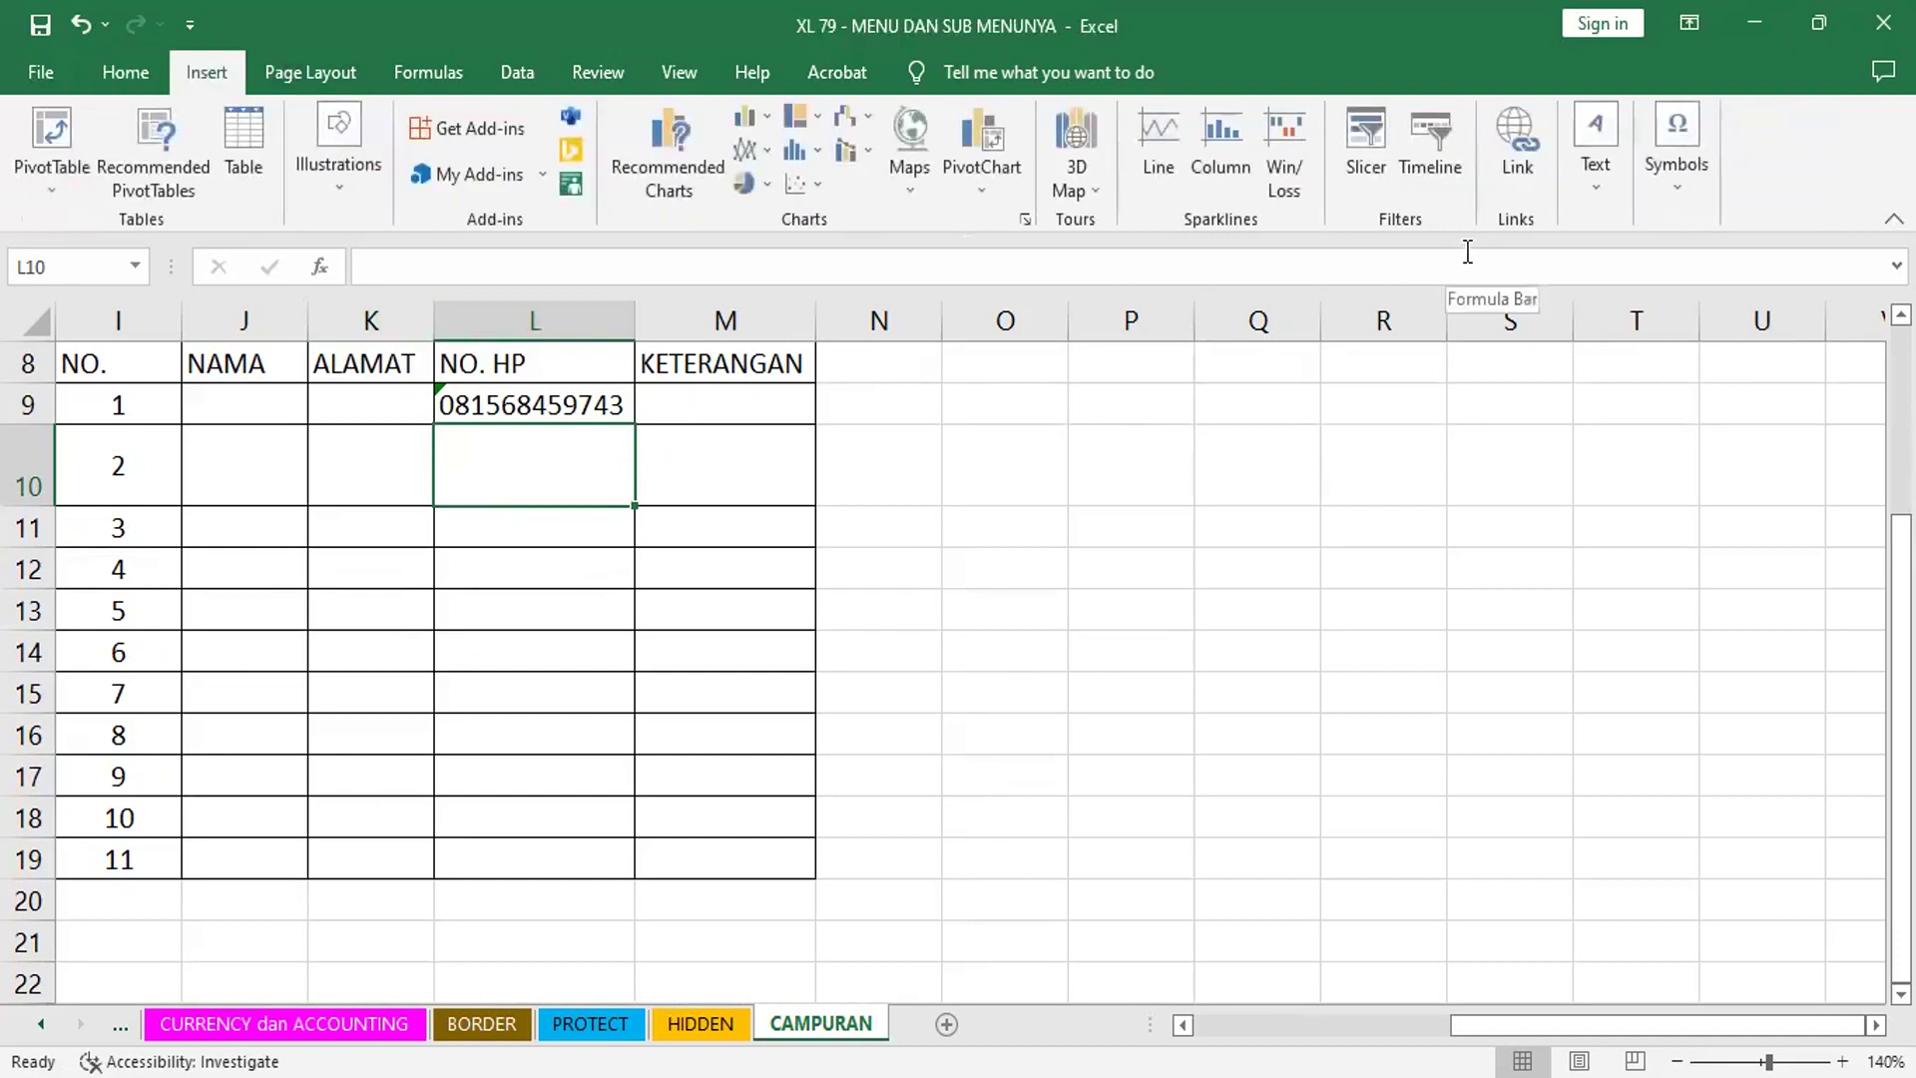
click(1588, 150)
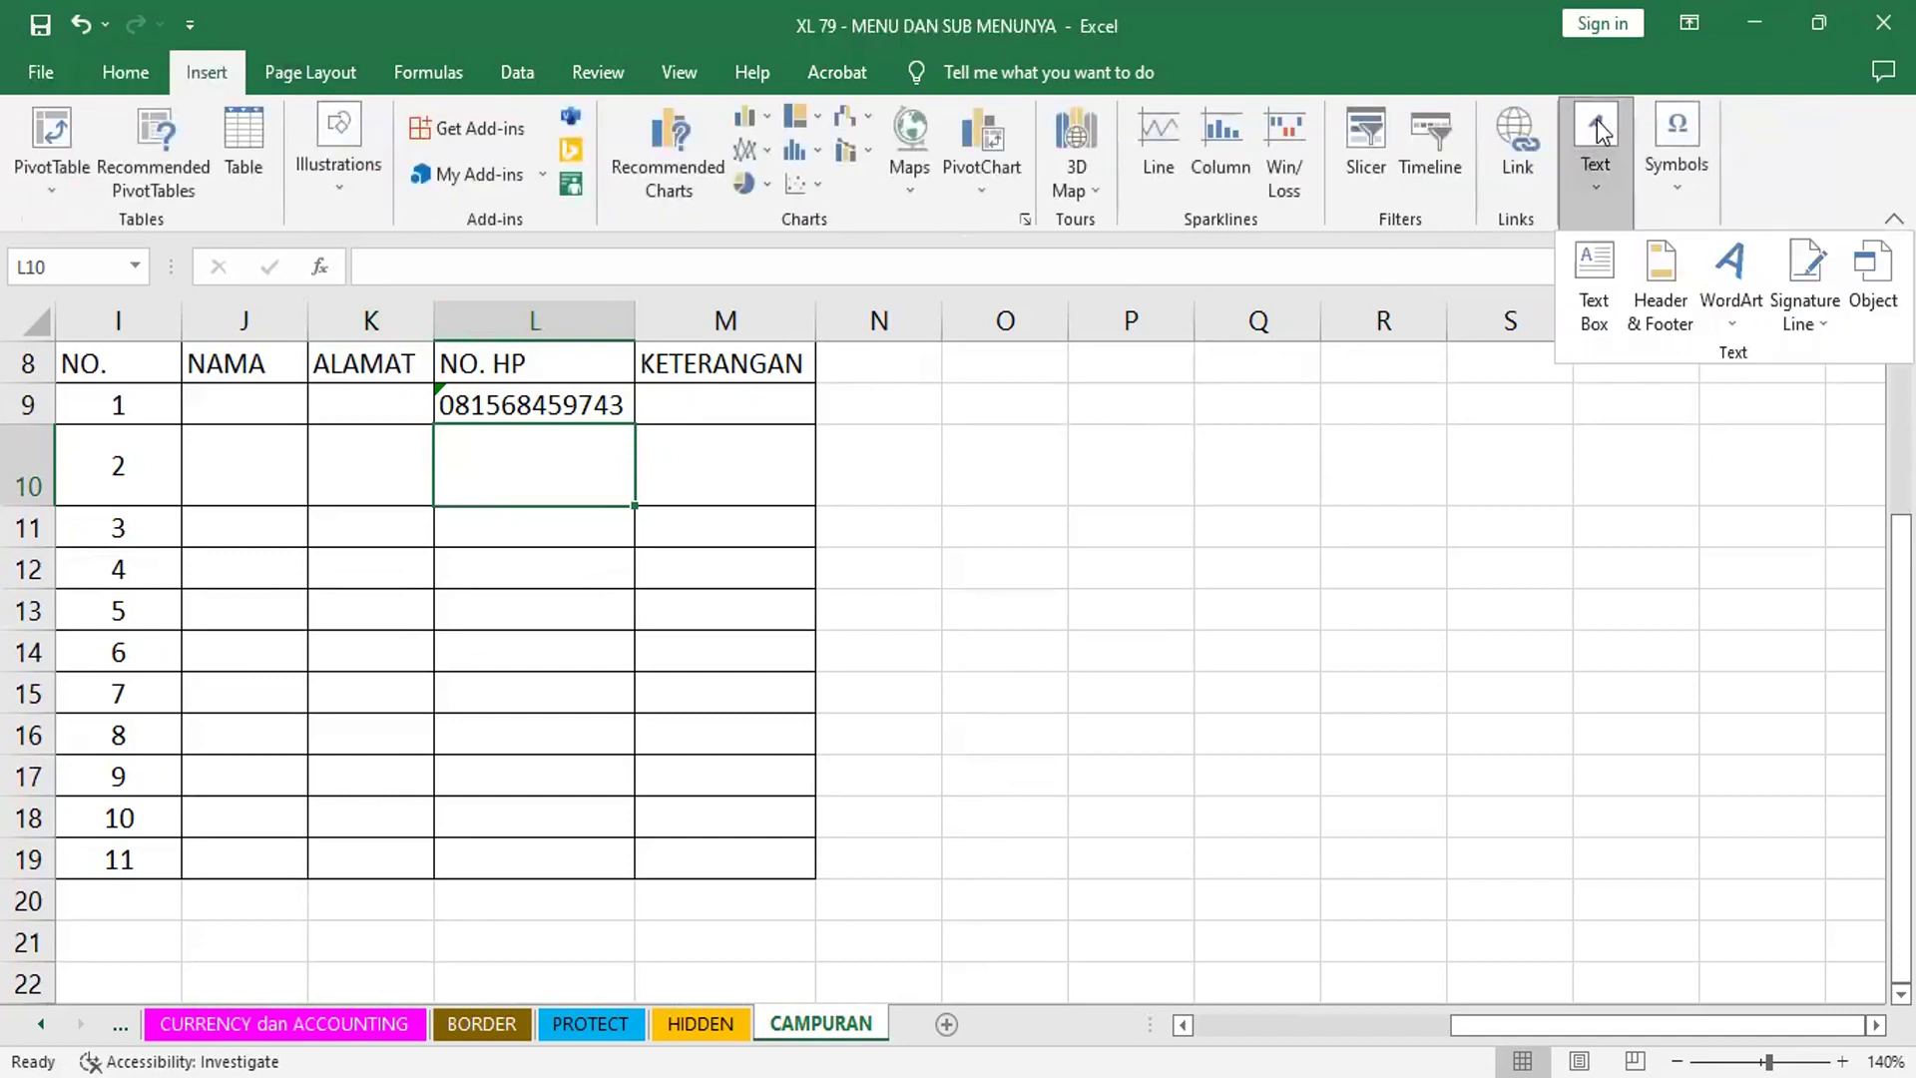
click(1596, 277)
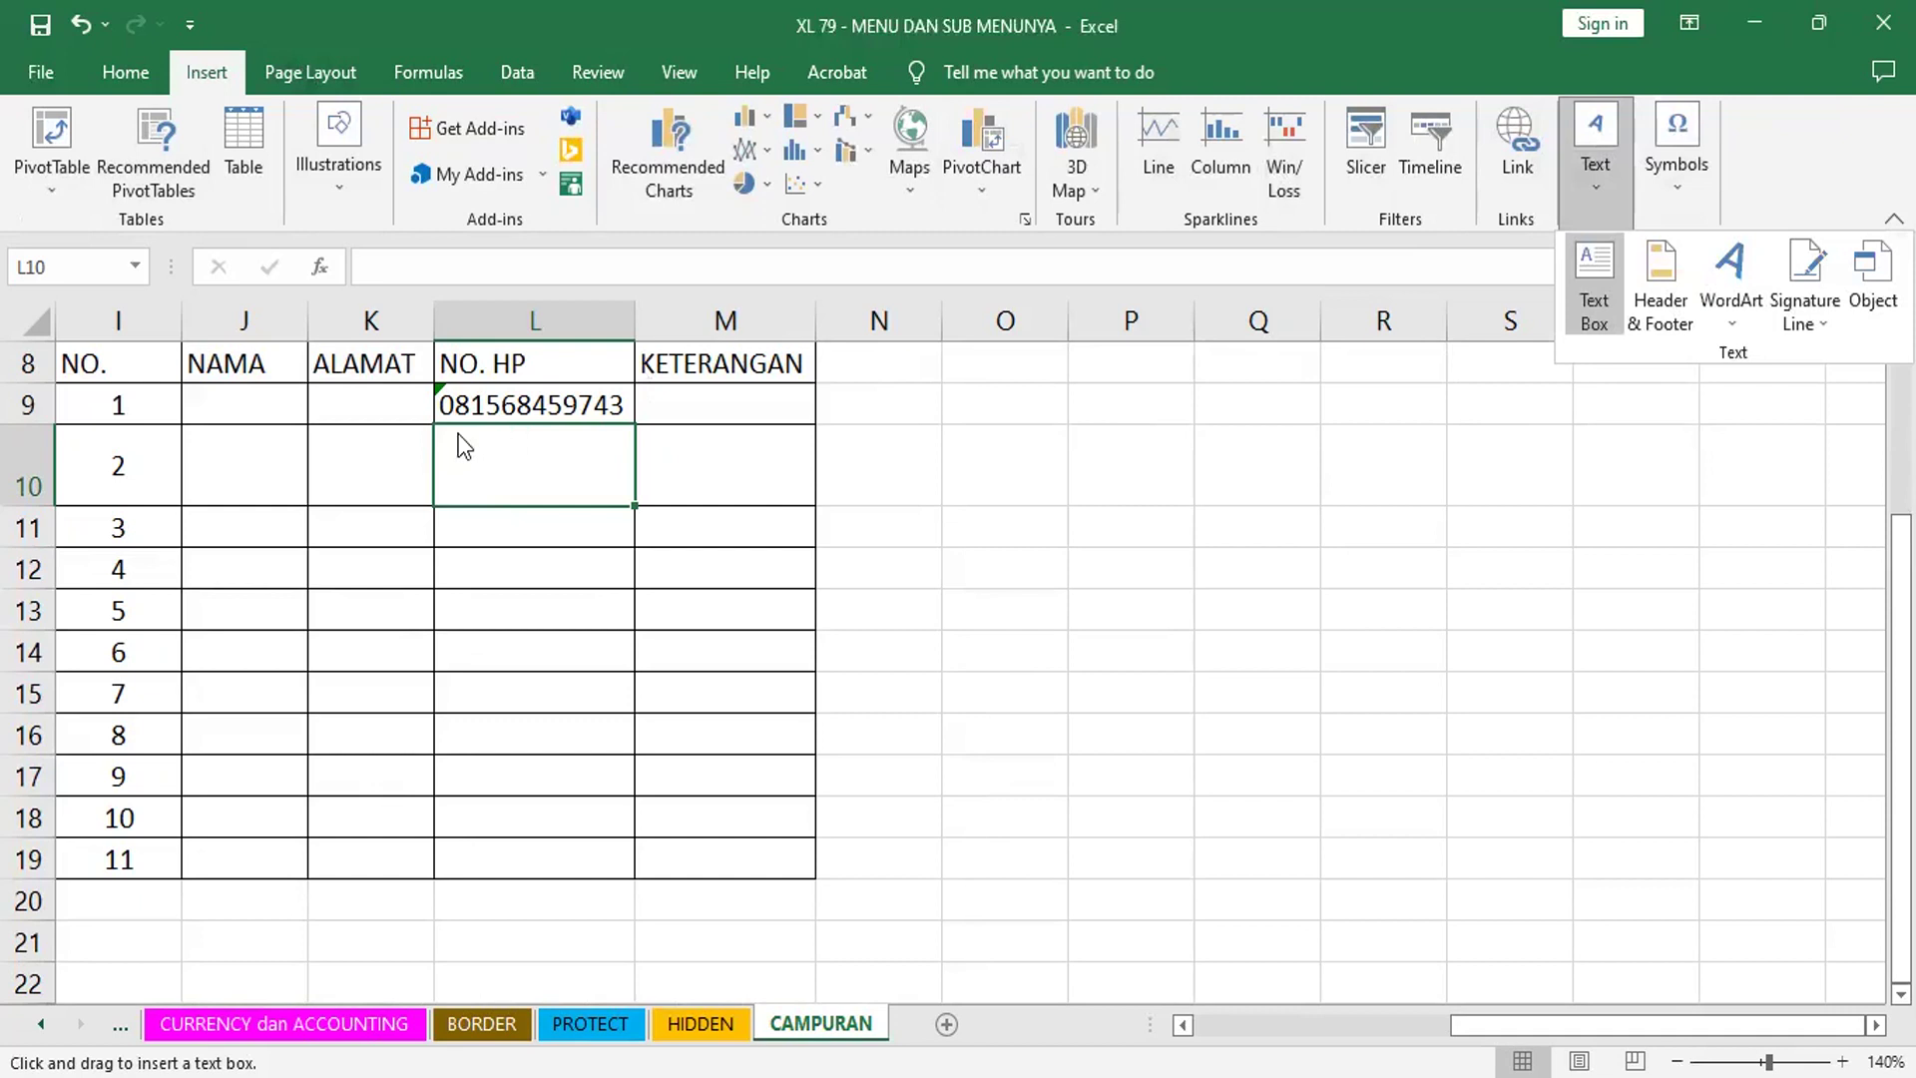
click(1585, 306)
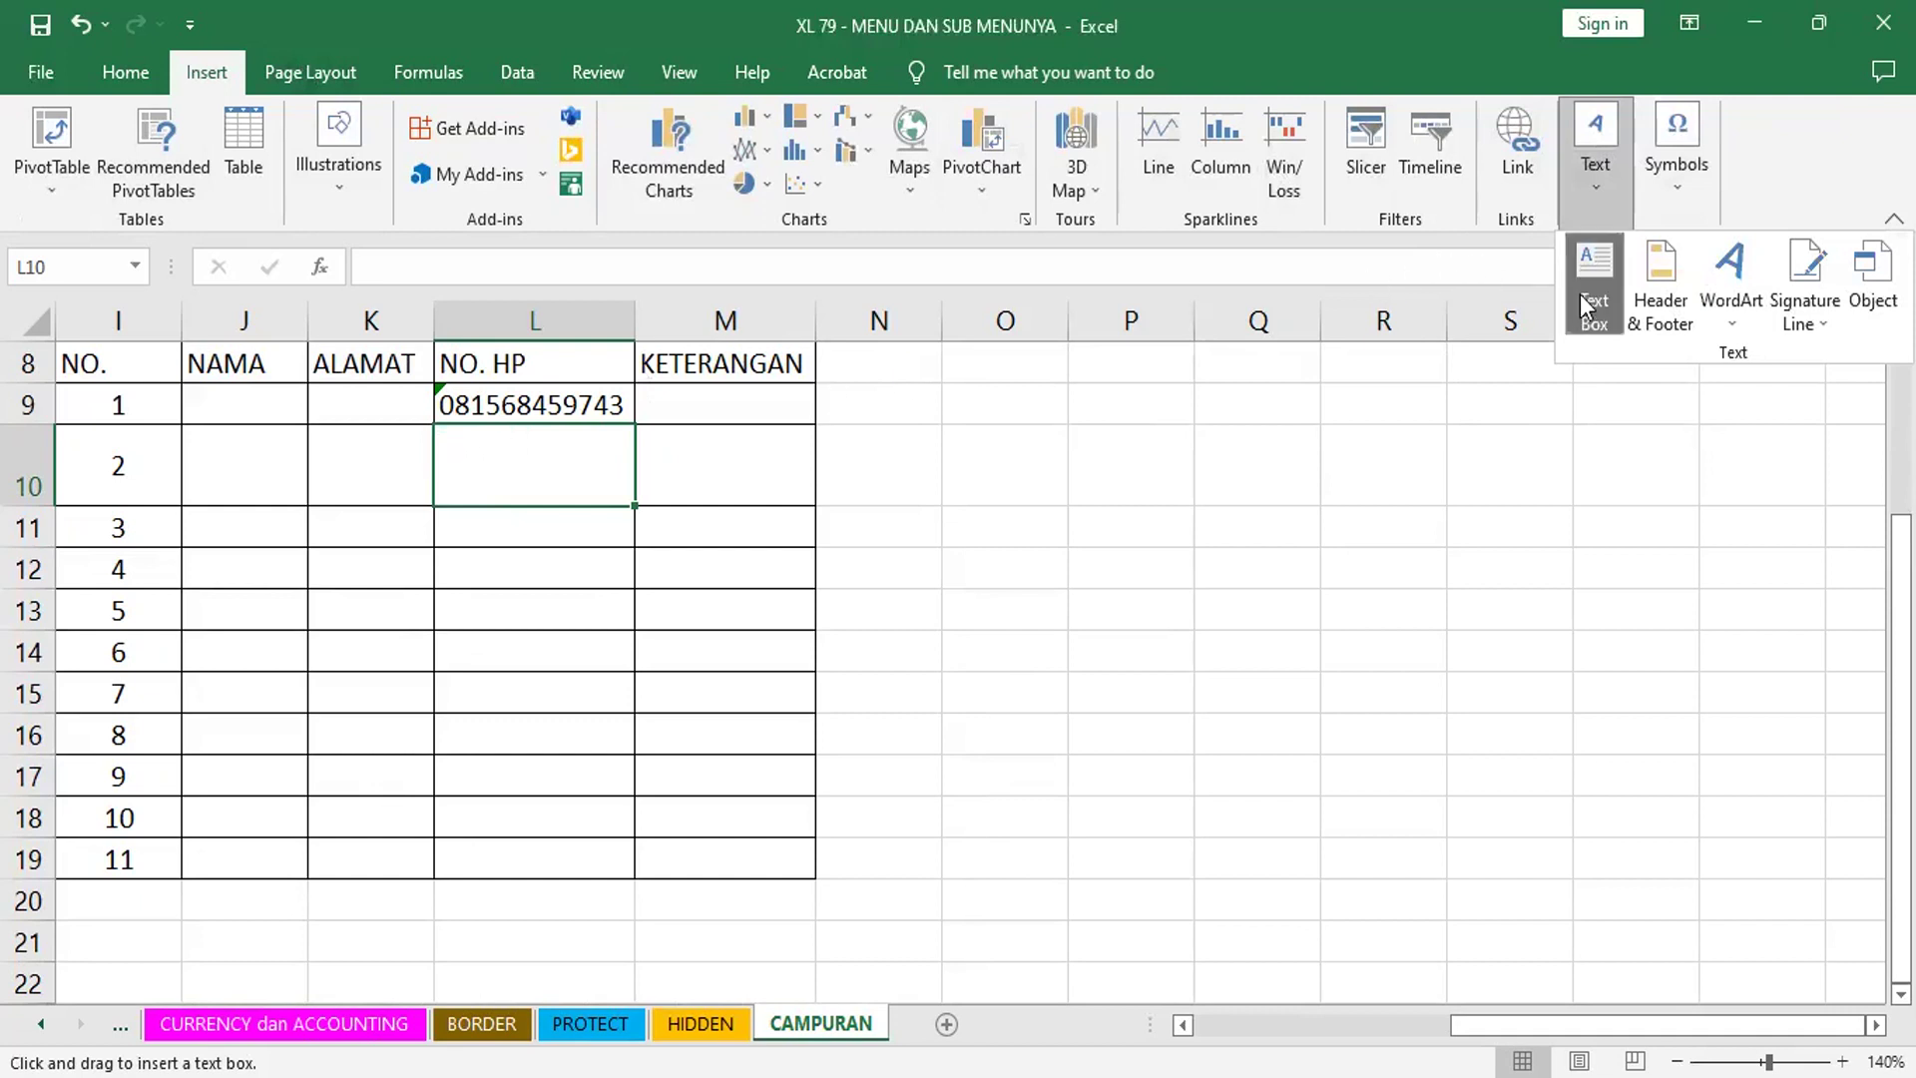
drag(874, 571, 1064, 771)
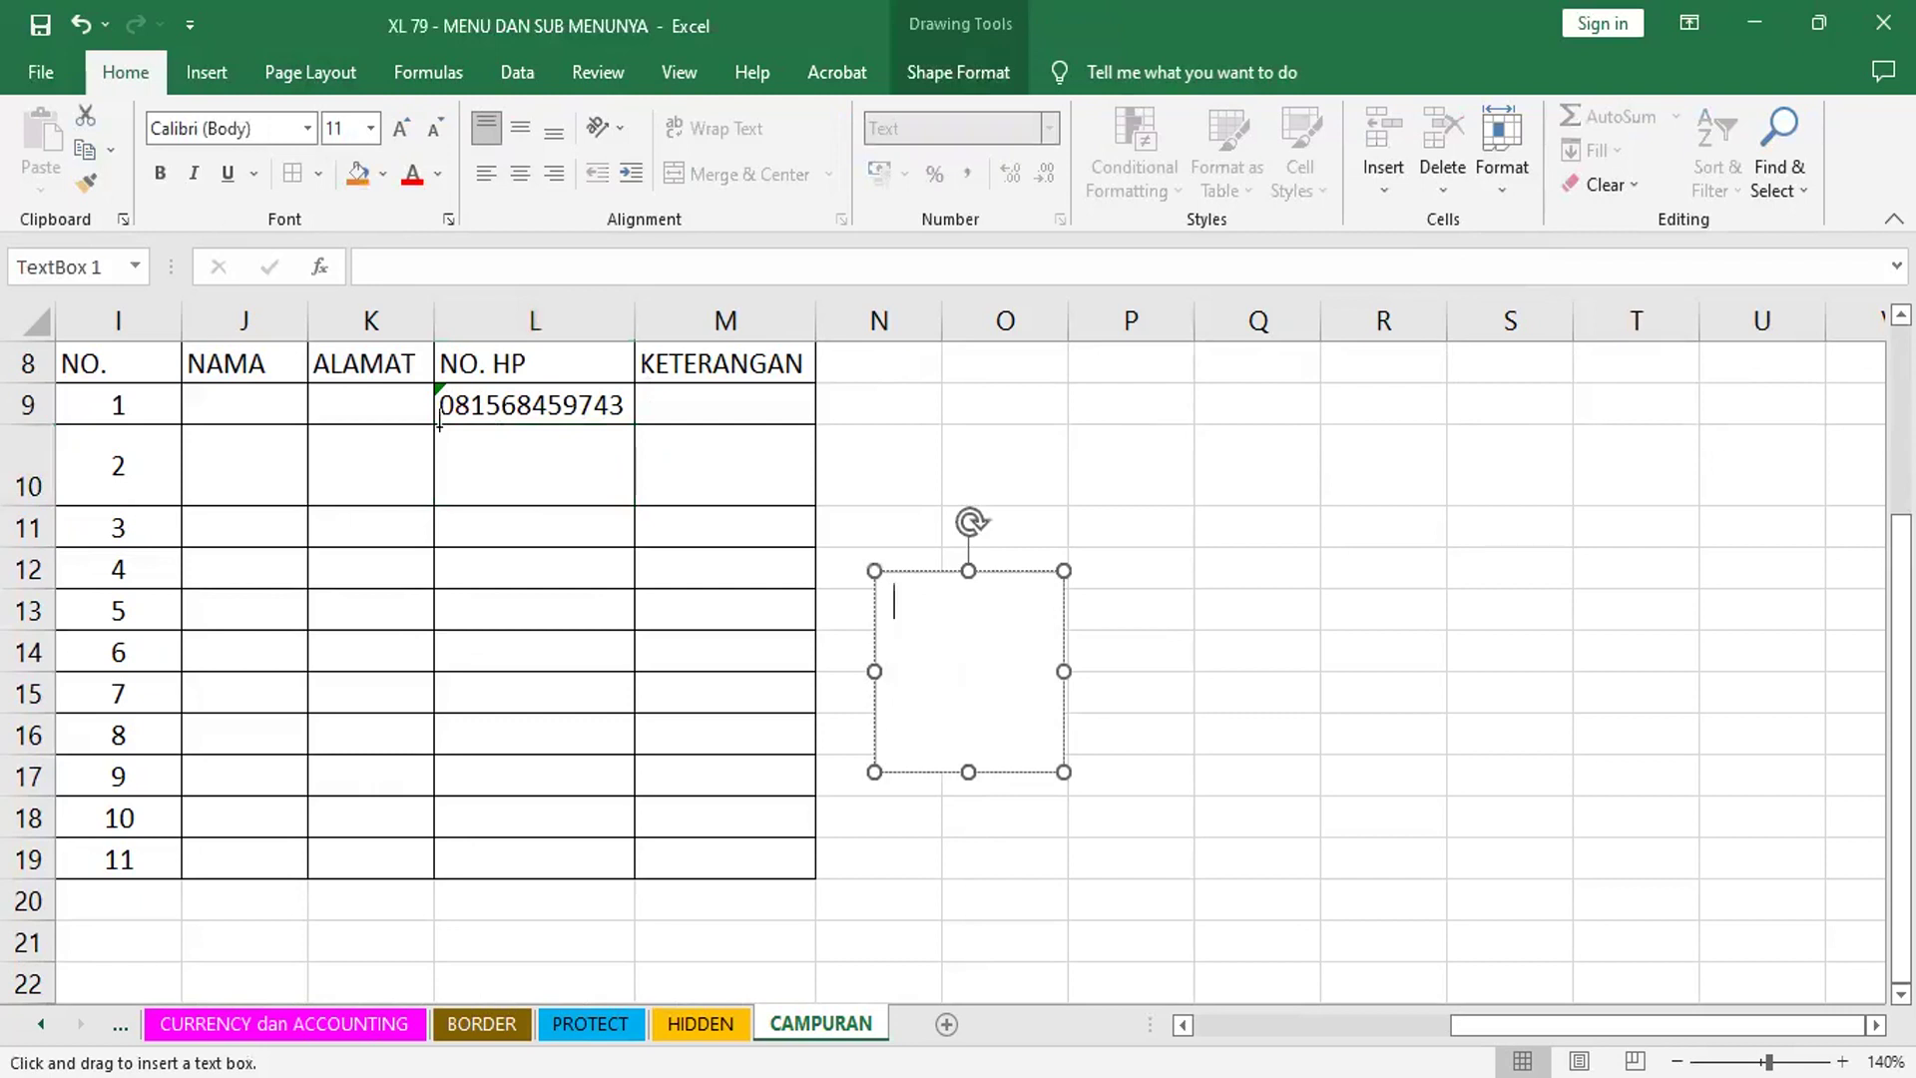
drag(439, 424, 631, 502)
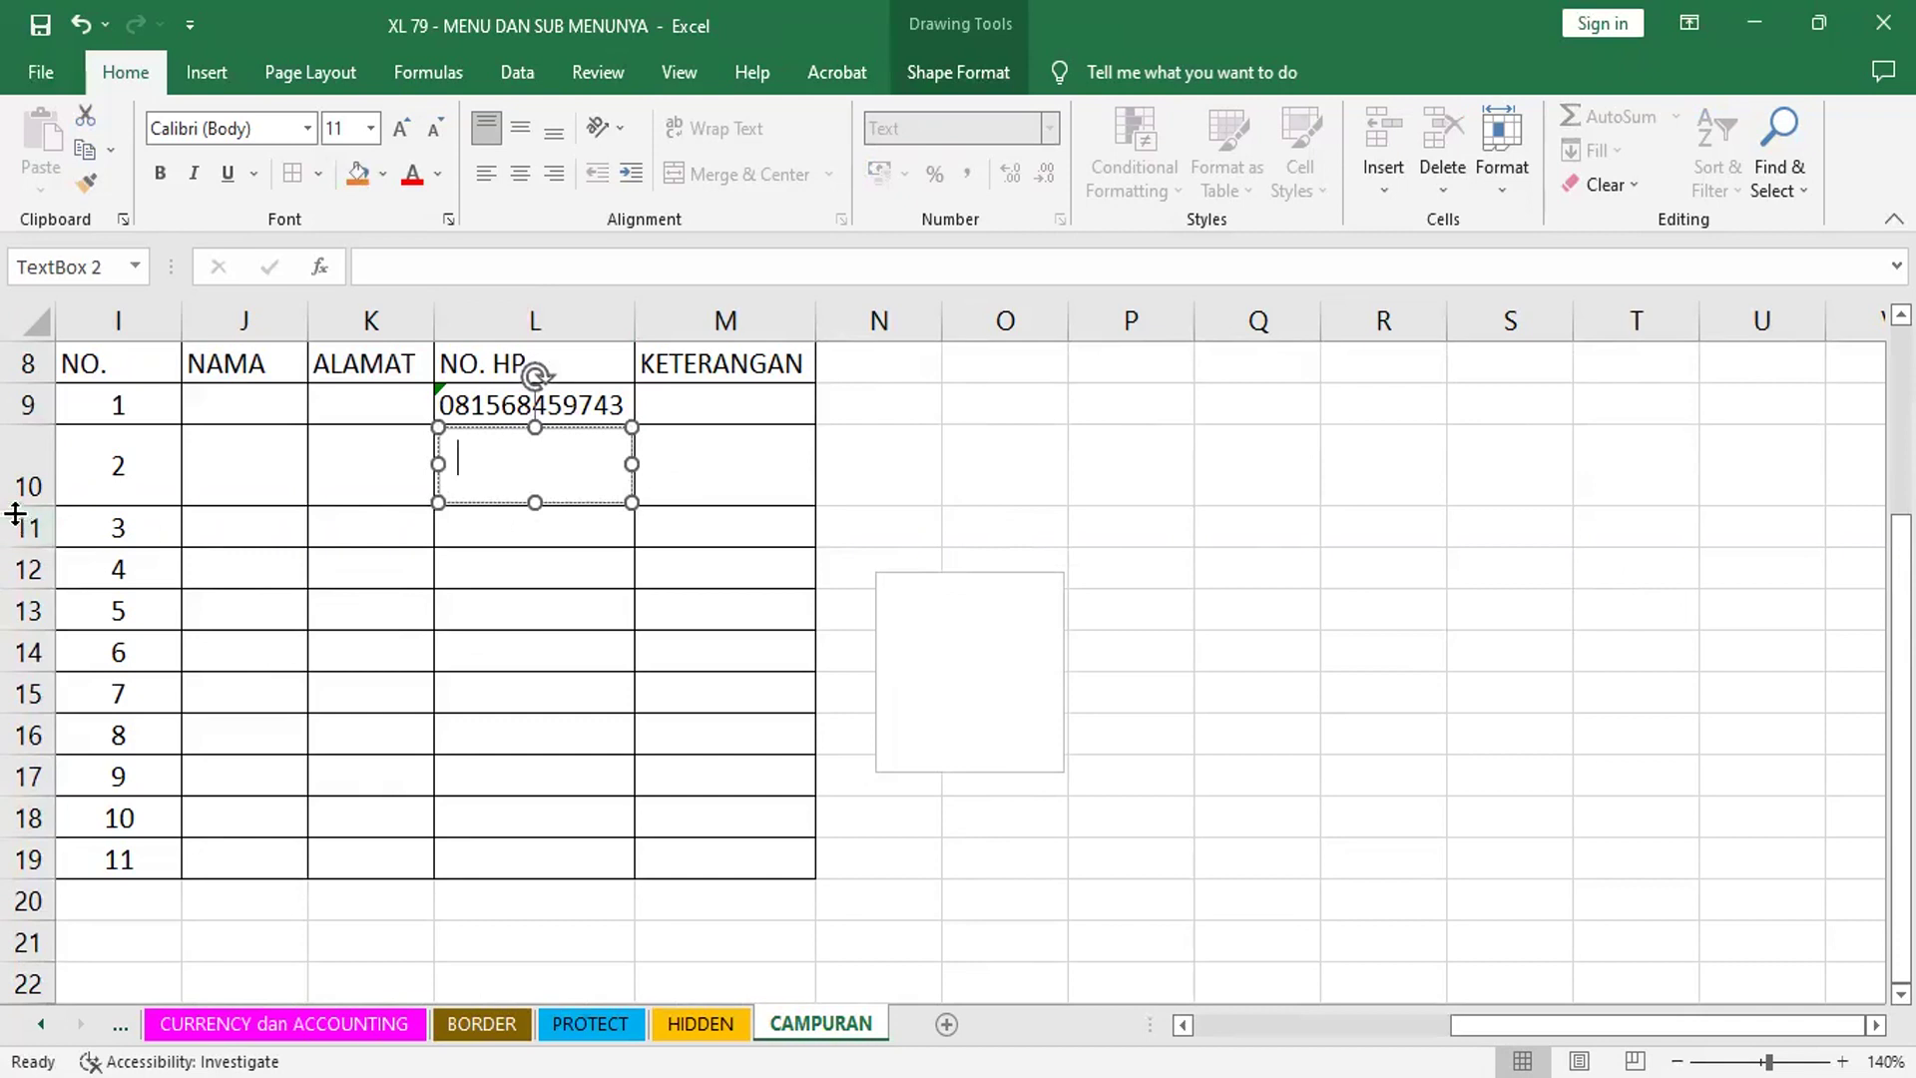
- Move the second text box beside the table at columns O–P and enlarge it
drag(578, 427, 1205, 476)
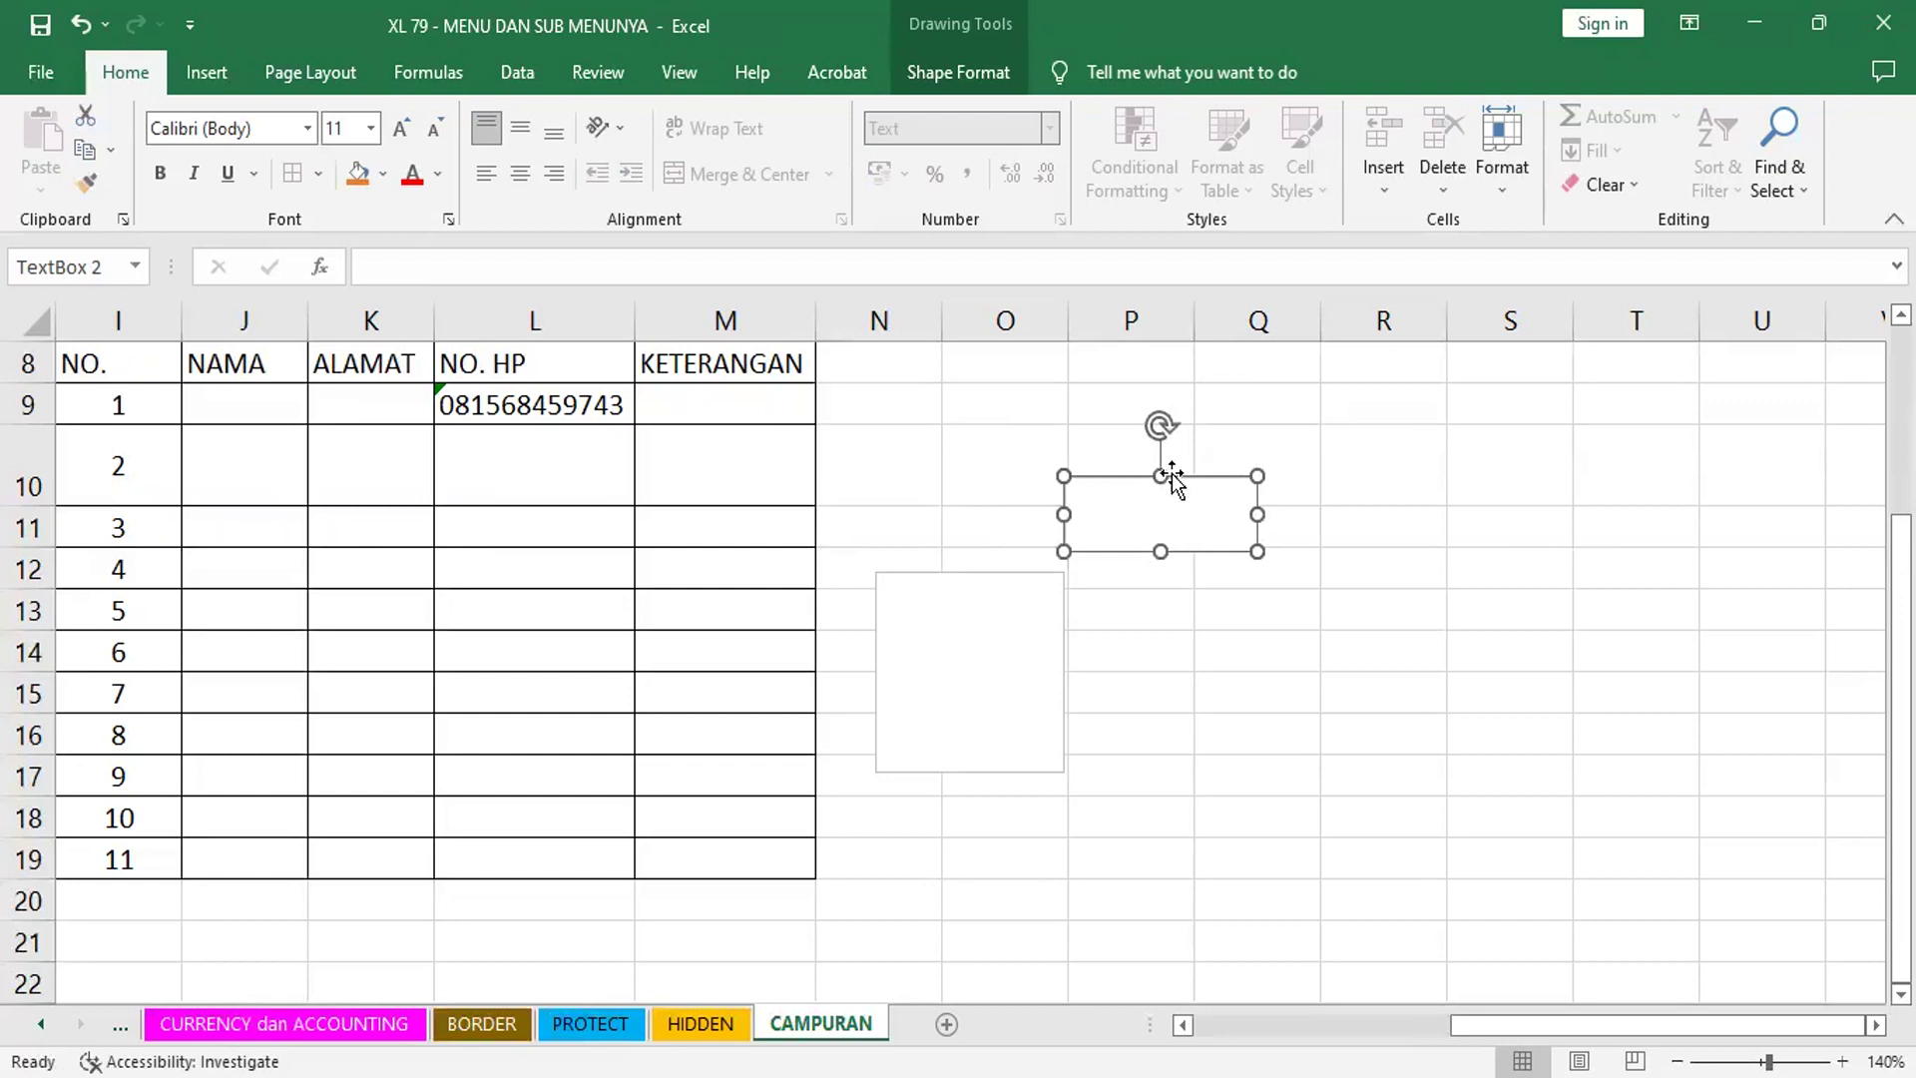
drag(1161, 476, 1164, 433)
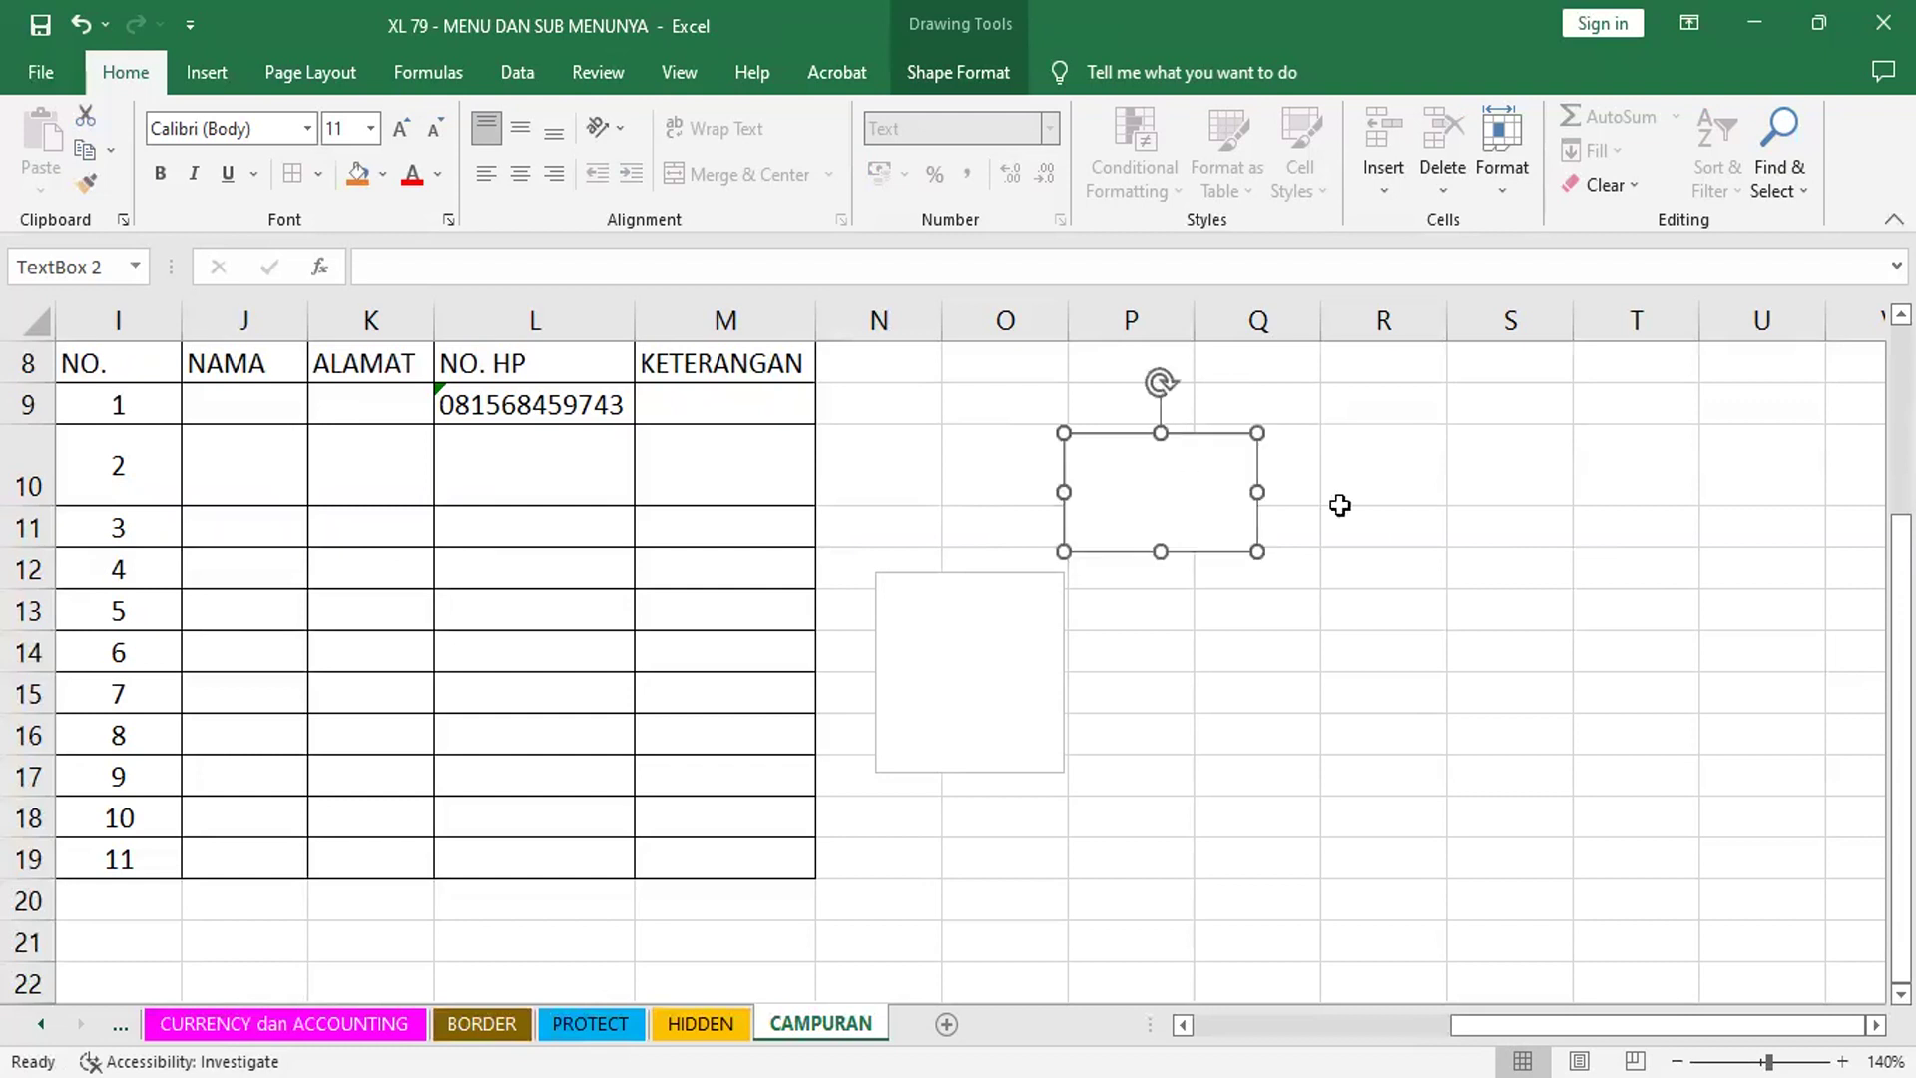
drag(1257, 492, 1390, 488)
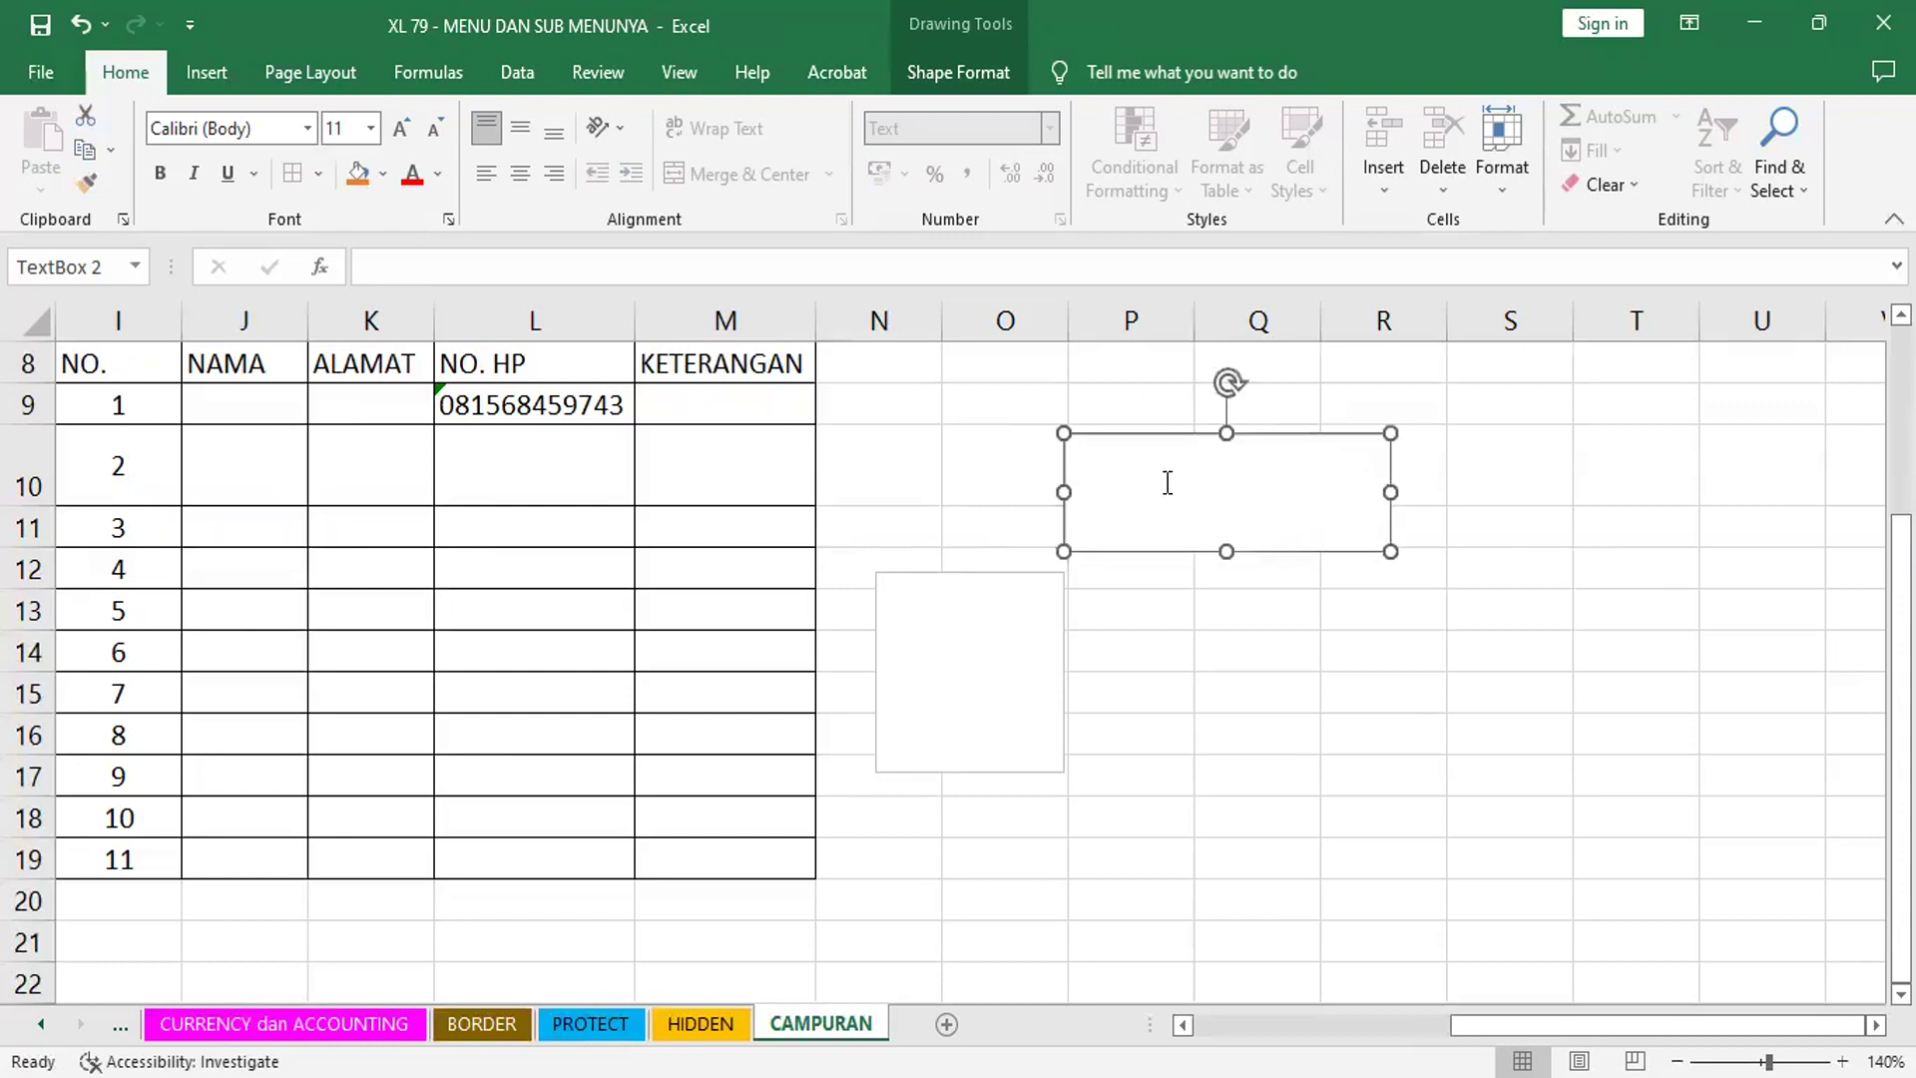
click(1125, 460)
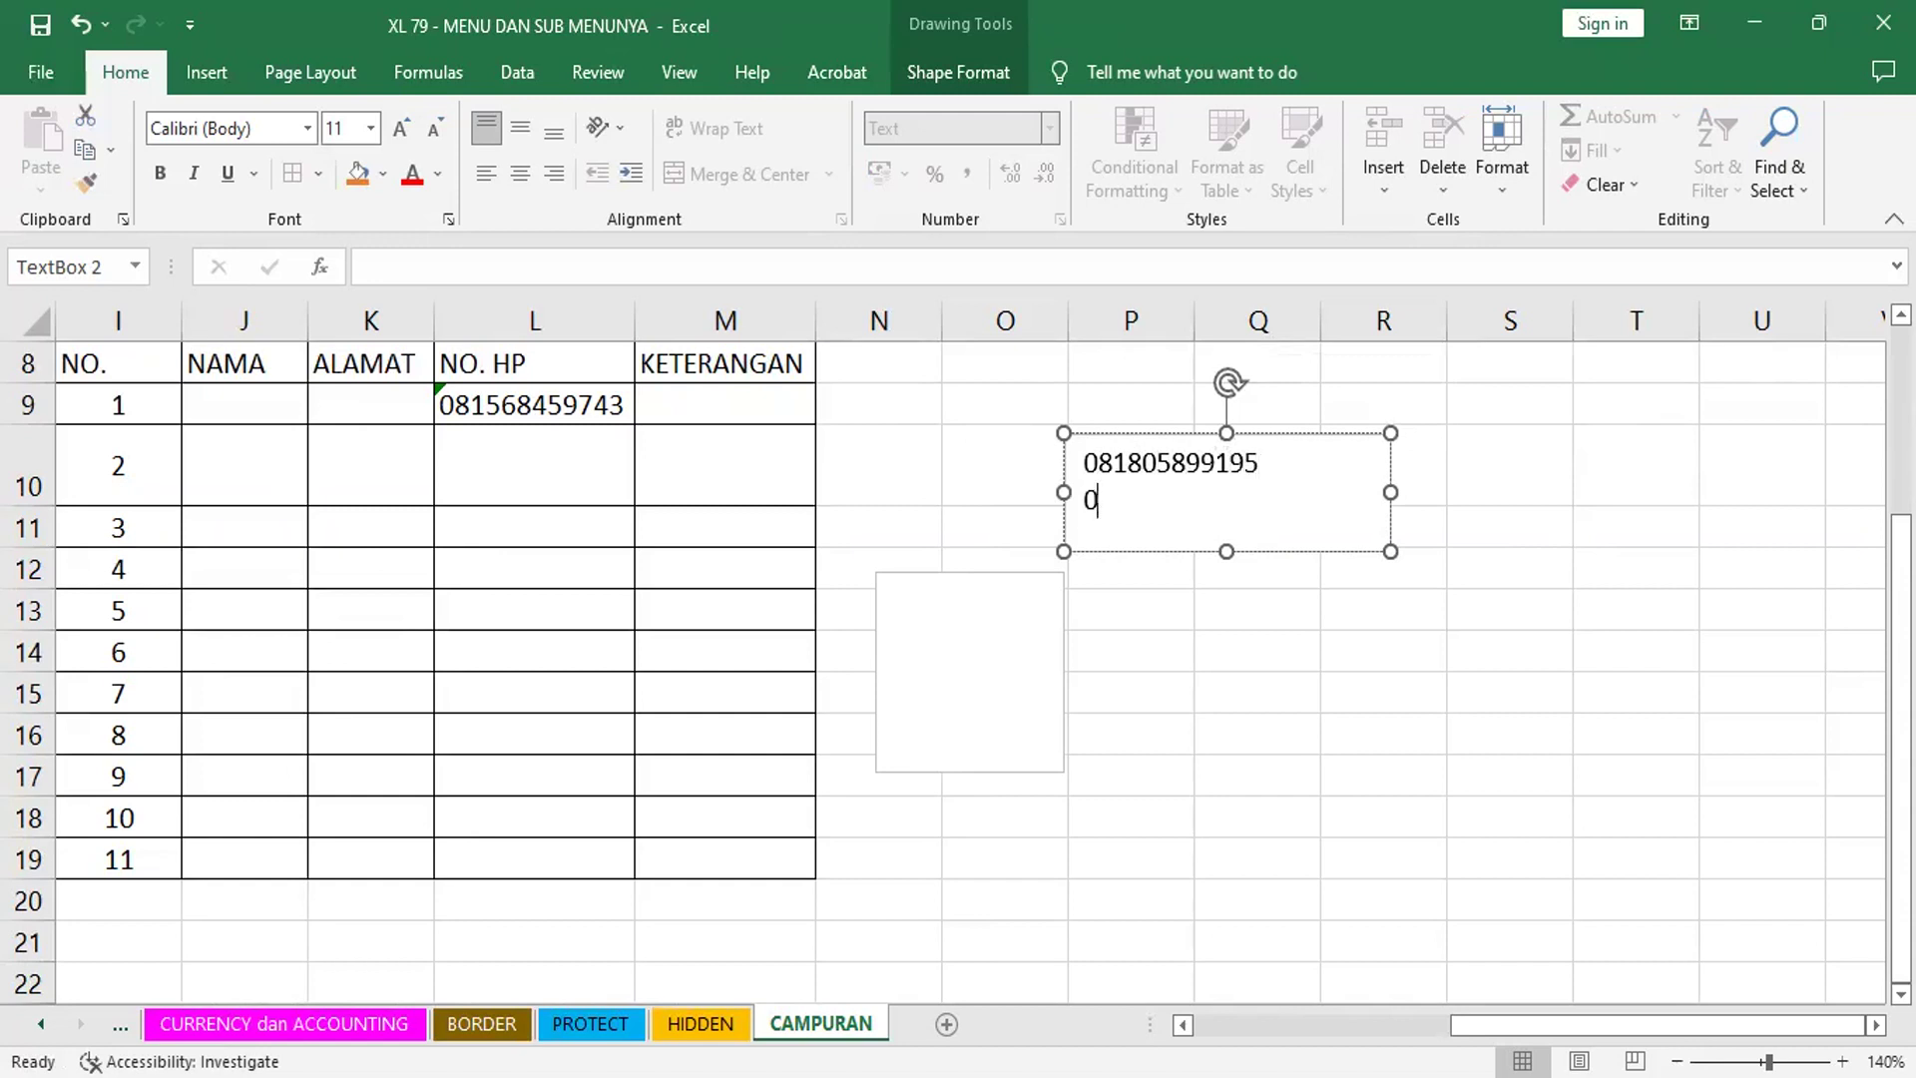
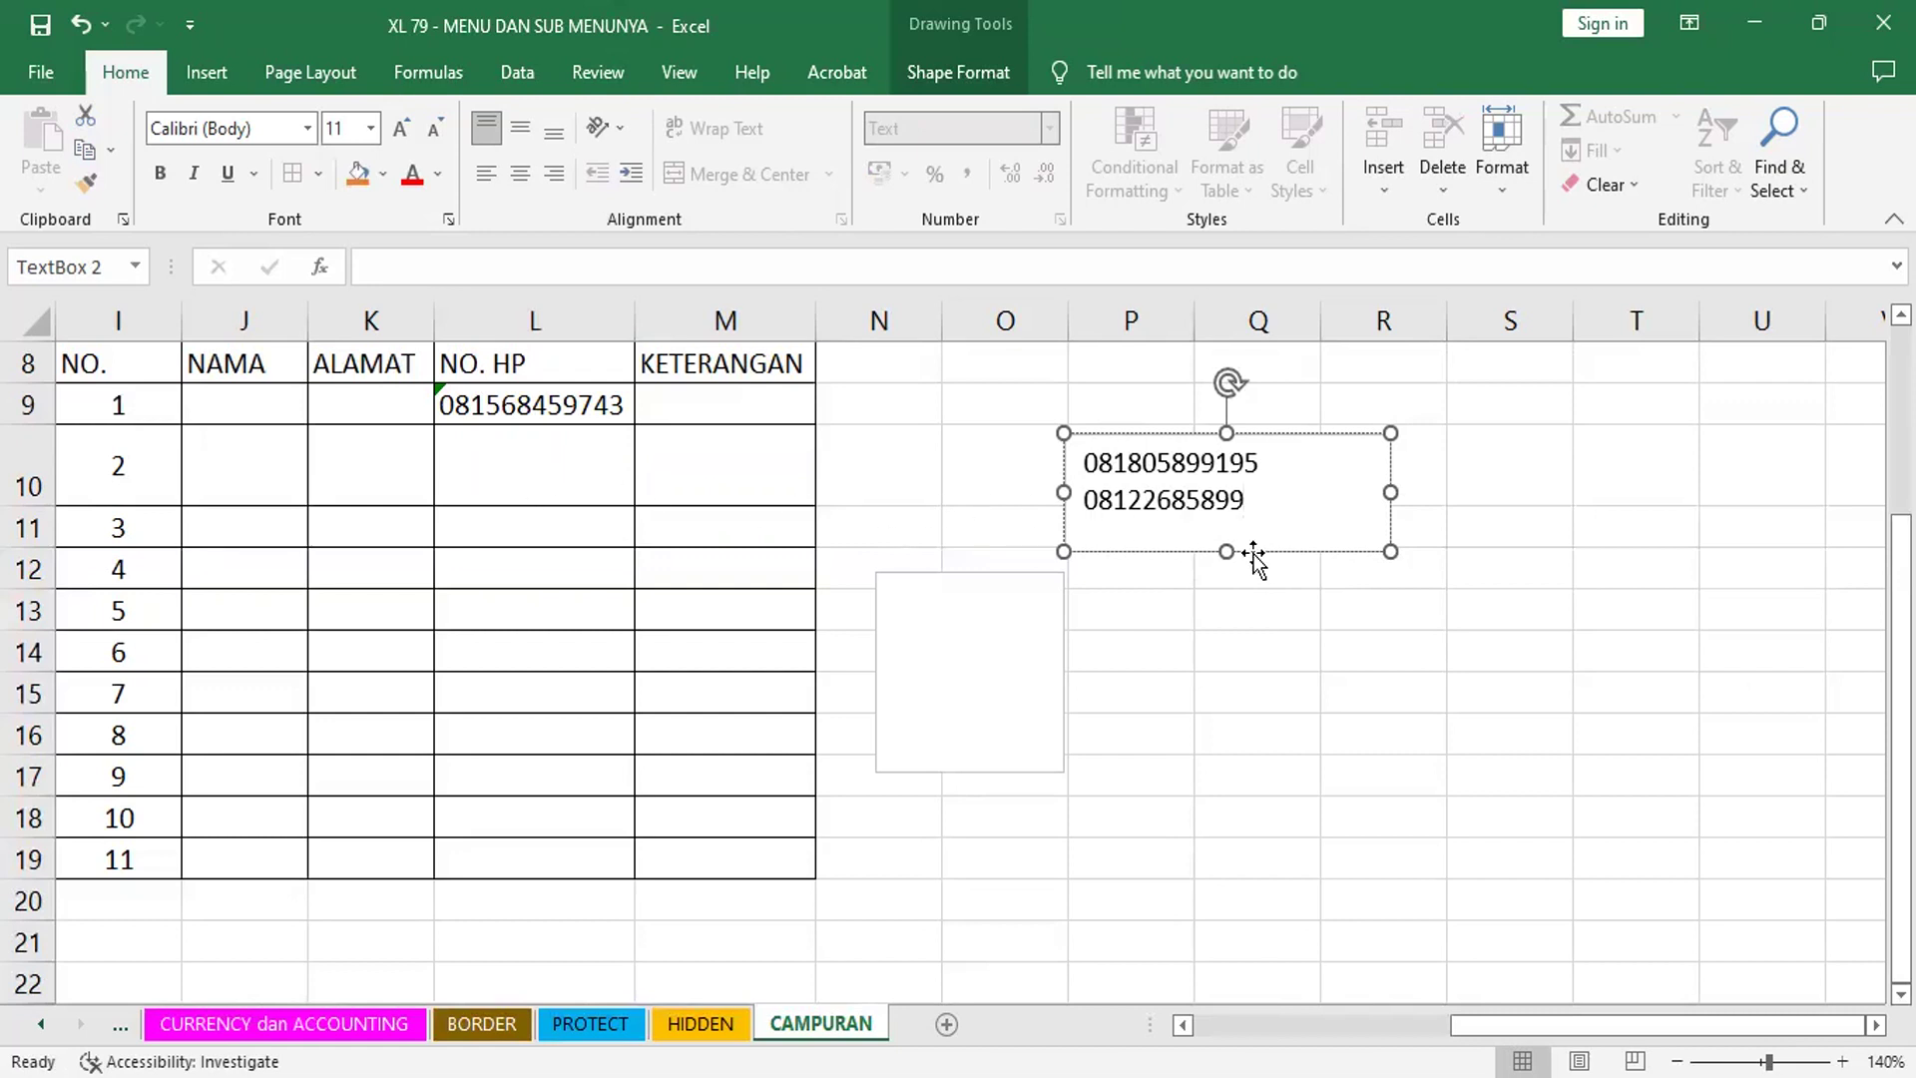
- Type two phone numbers on separate lines in the text box, fixing a typo, then shorten it
mouse_move(1224, 550)
mouse_down()
mouse_move(1224, 520)
mouse_move(1226, 567)
mouse_up()
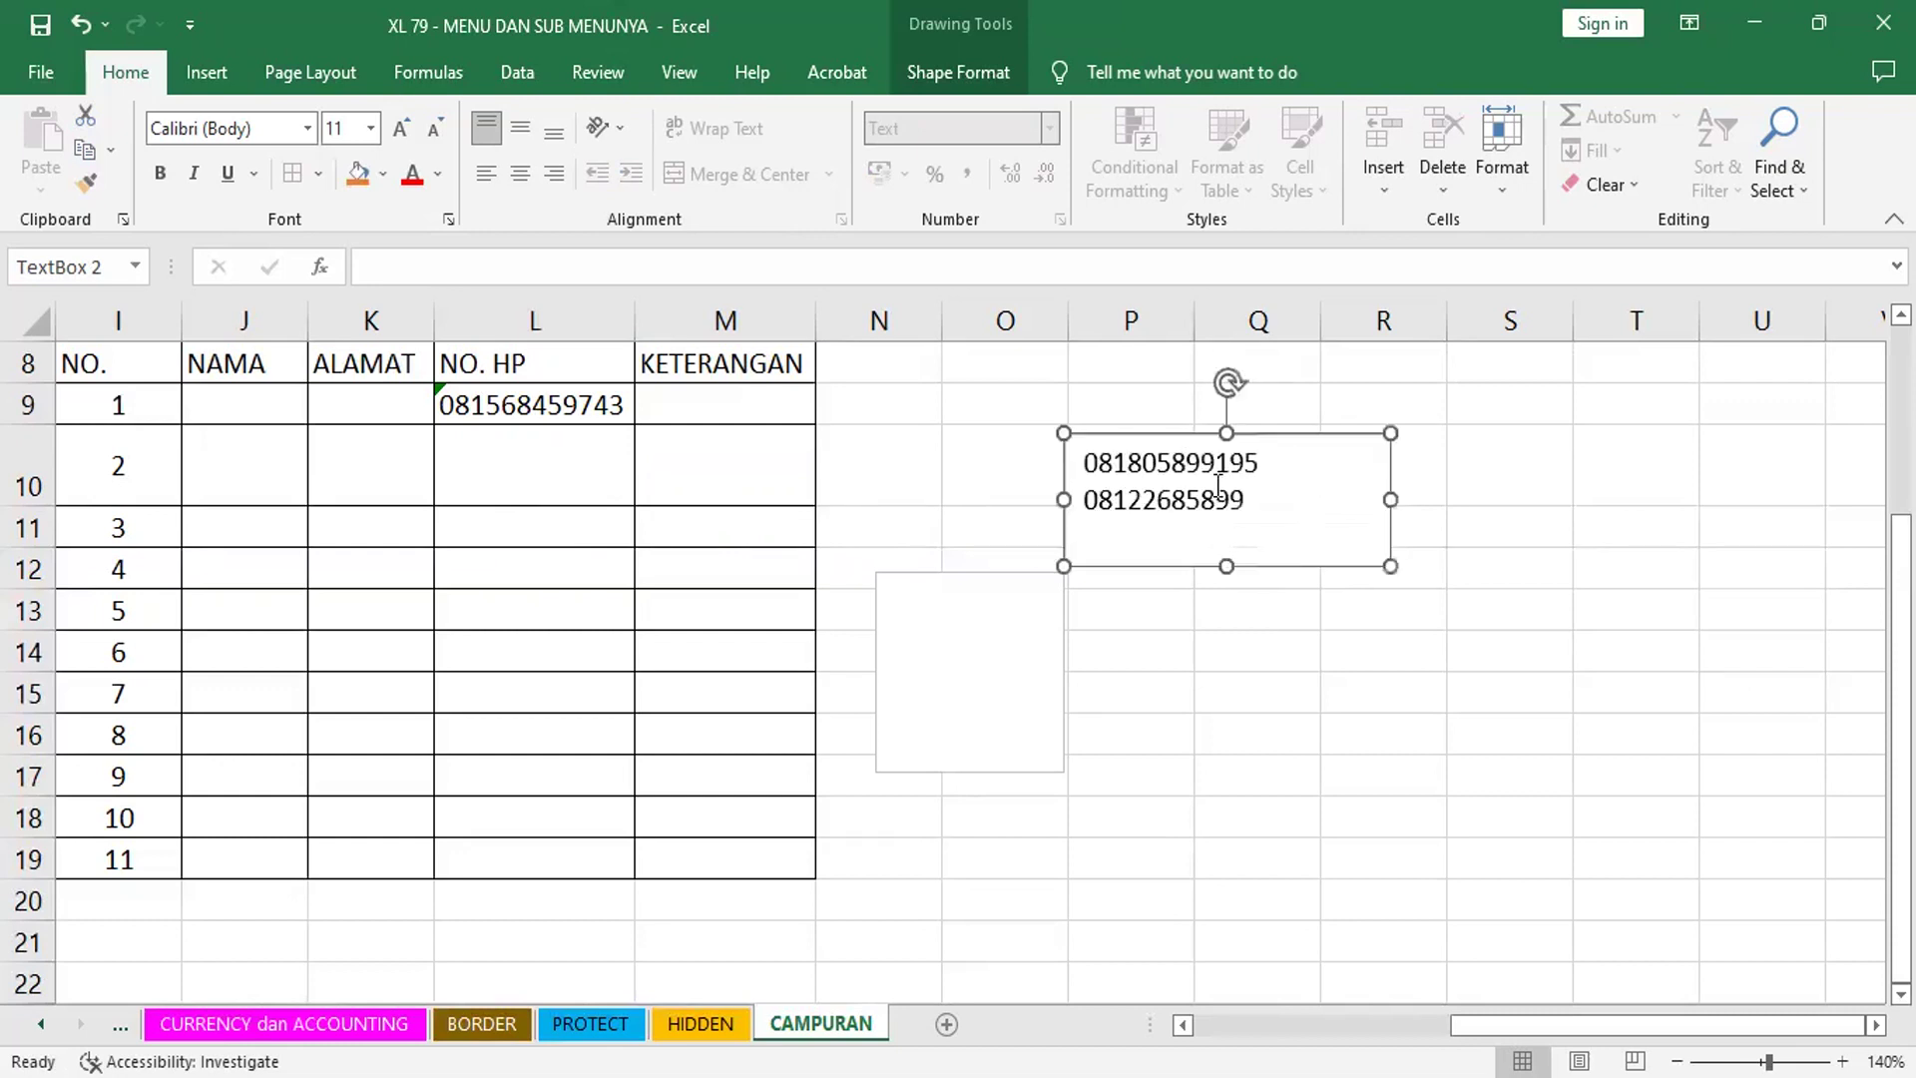
- Reduce the font of both phone numbers in the text box to size 10
click(1219, 493)
key(ctrl+a)
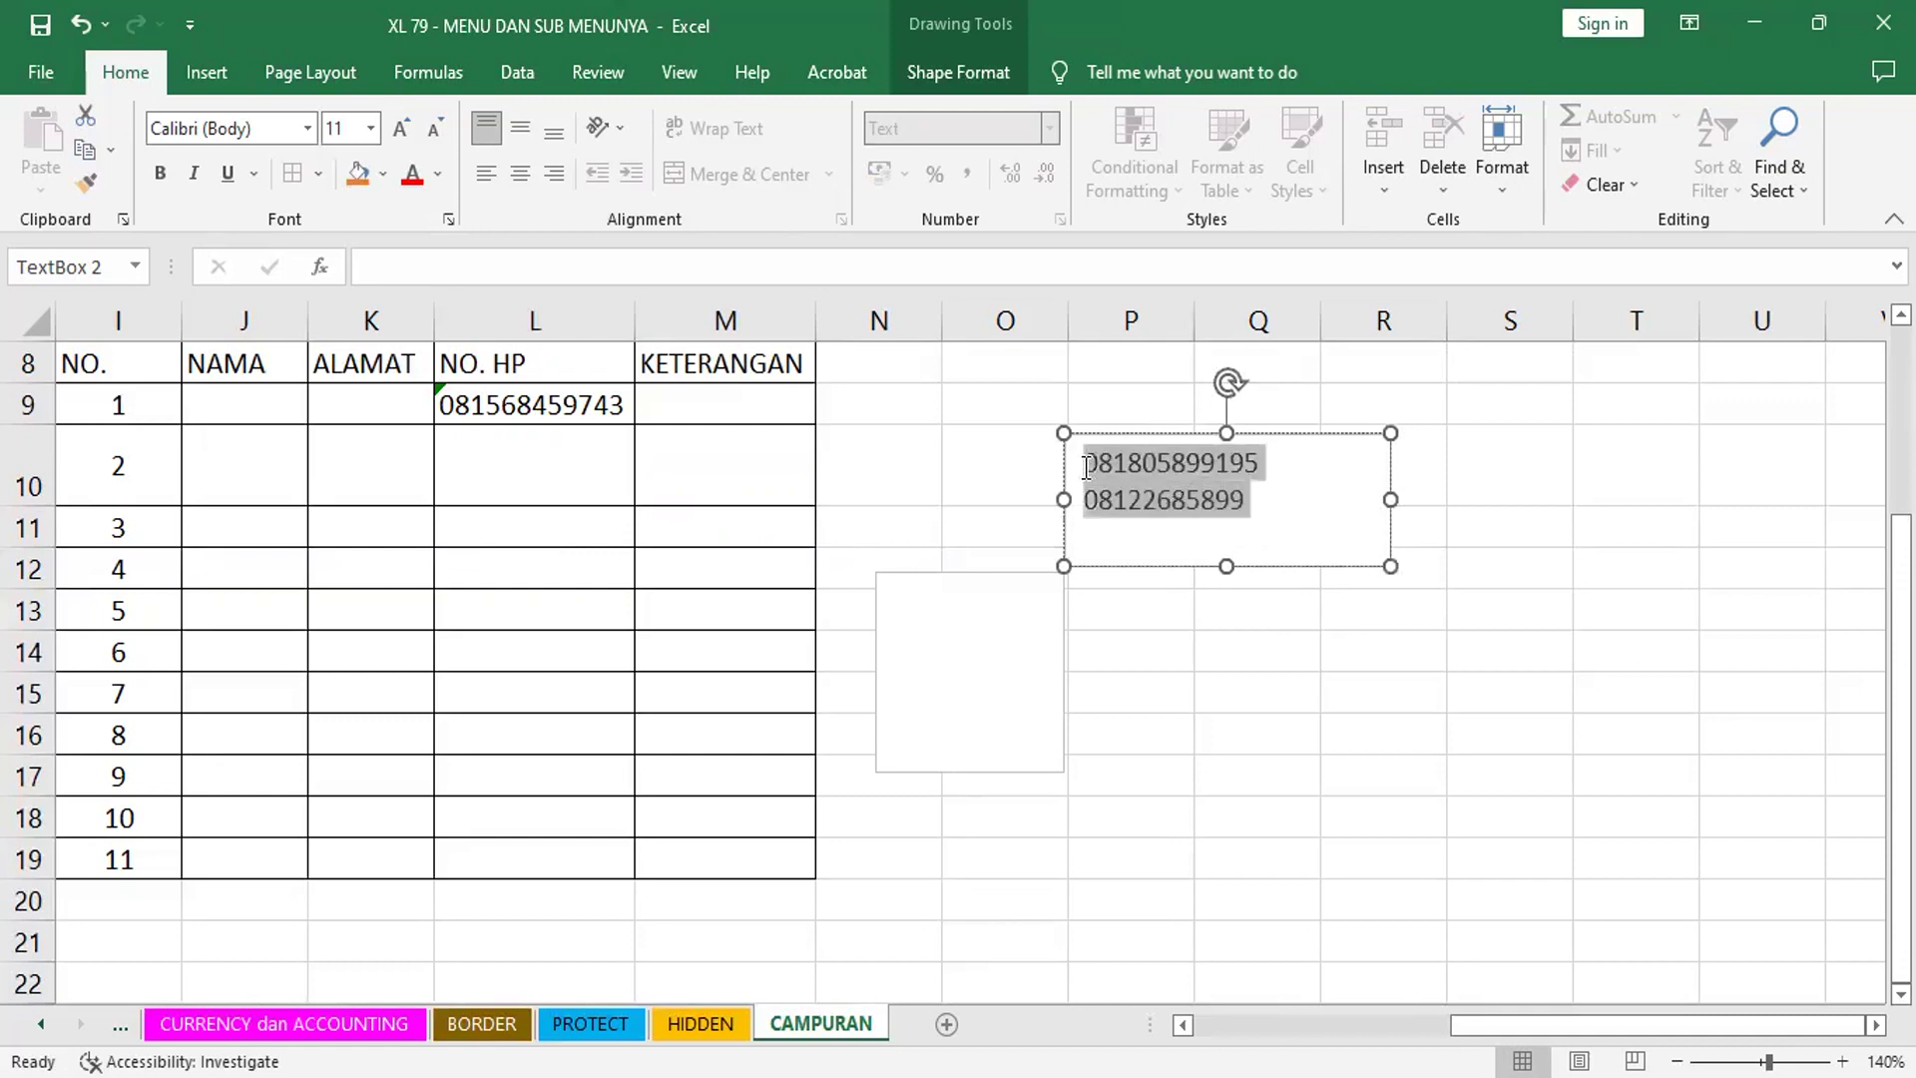
click(435, 127)
click(435, 128)
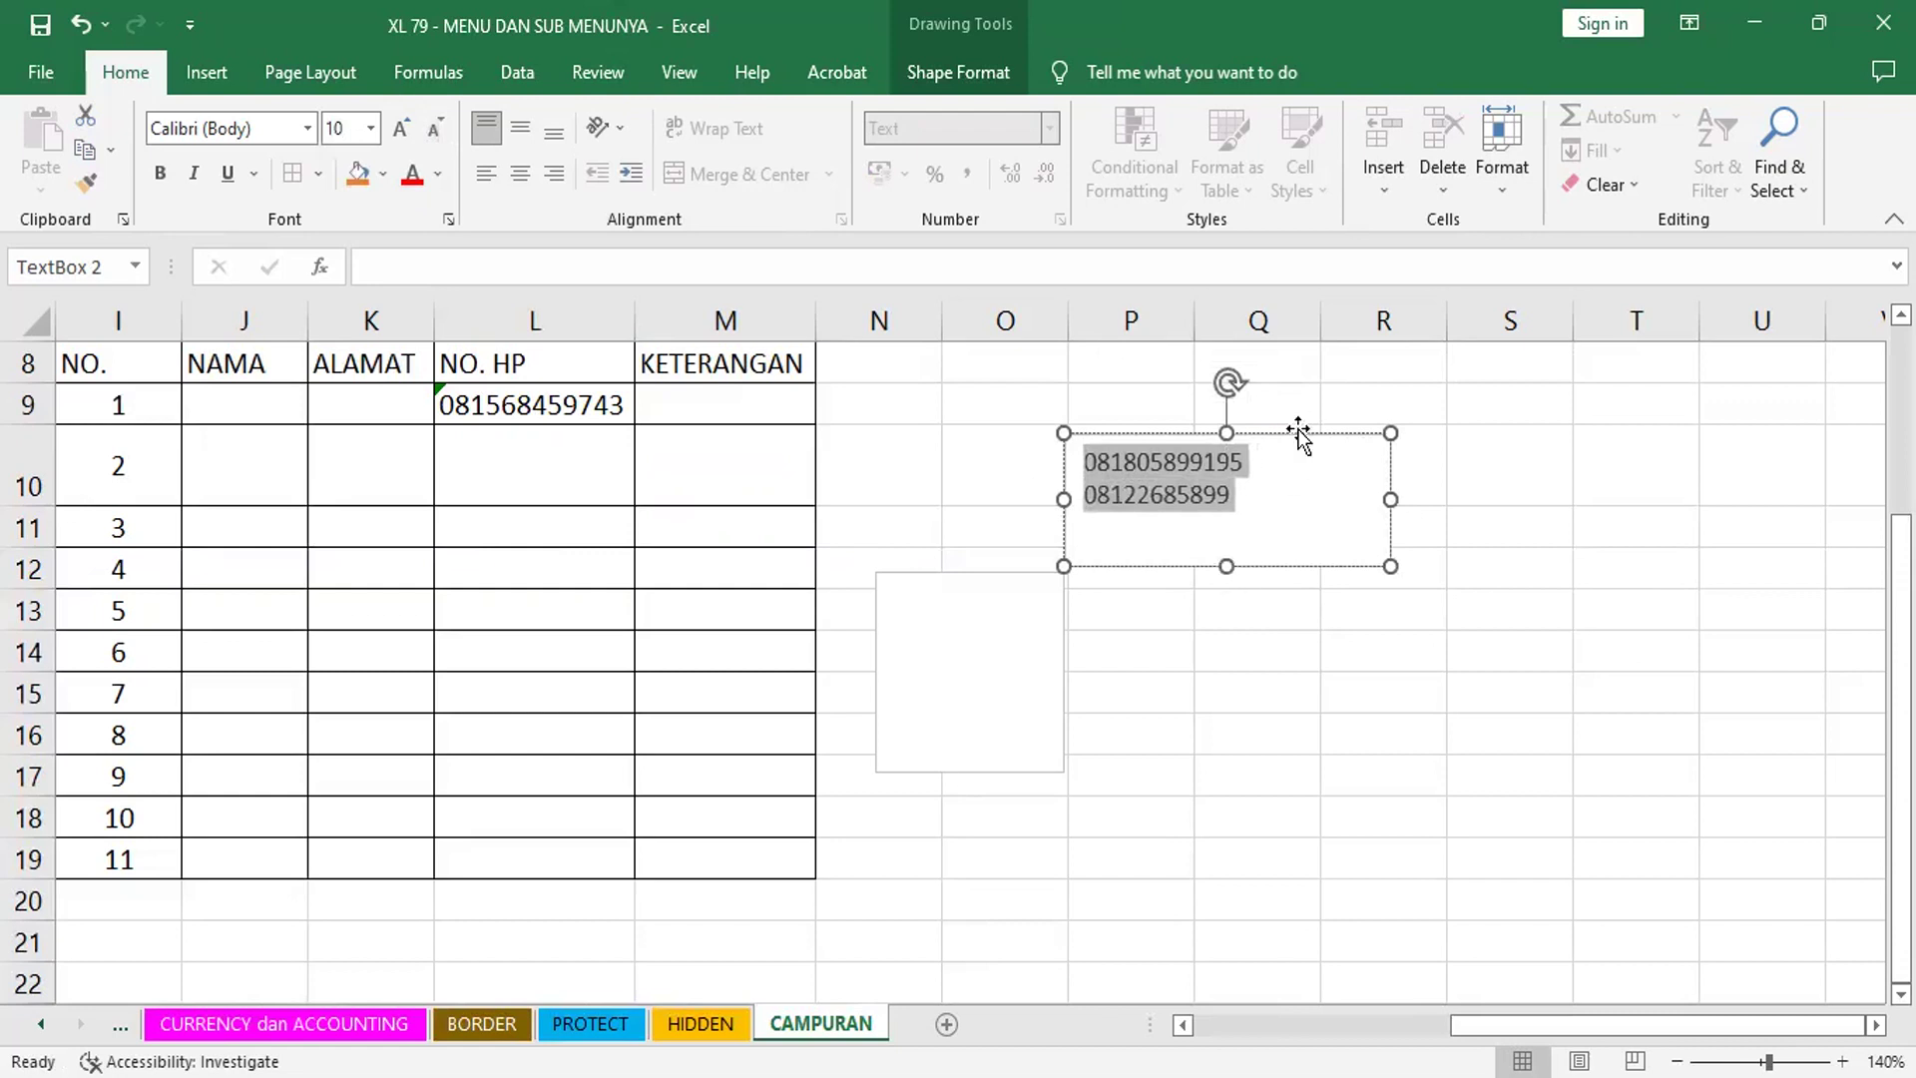
- Move the text box into cell L10 and shrink it around the numbers
drag(1297, 431, 654, 415)
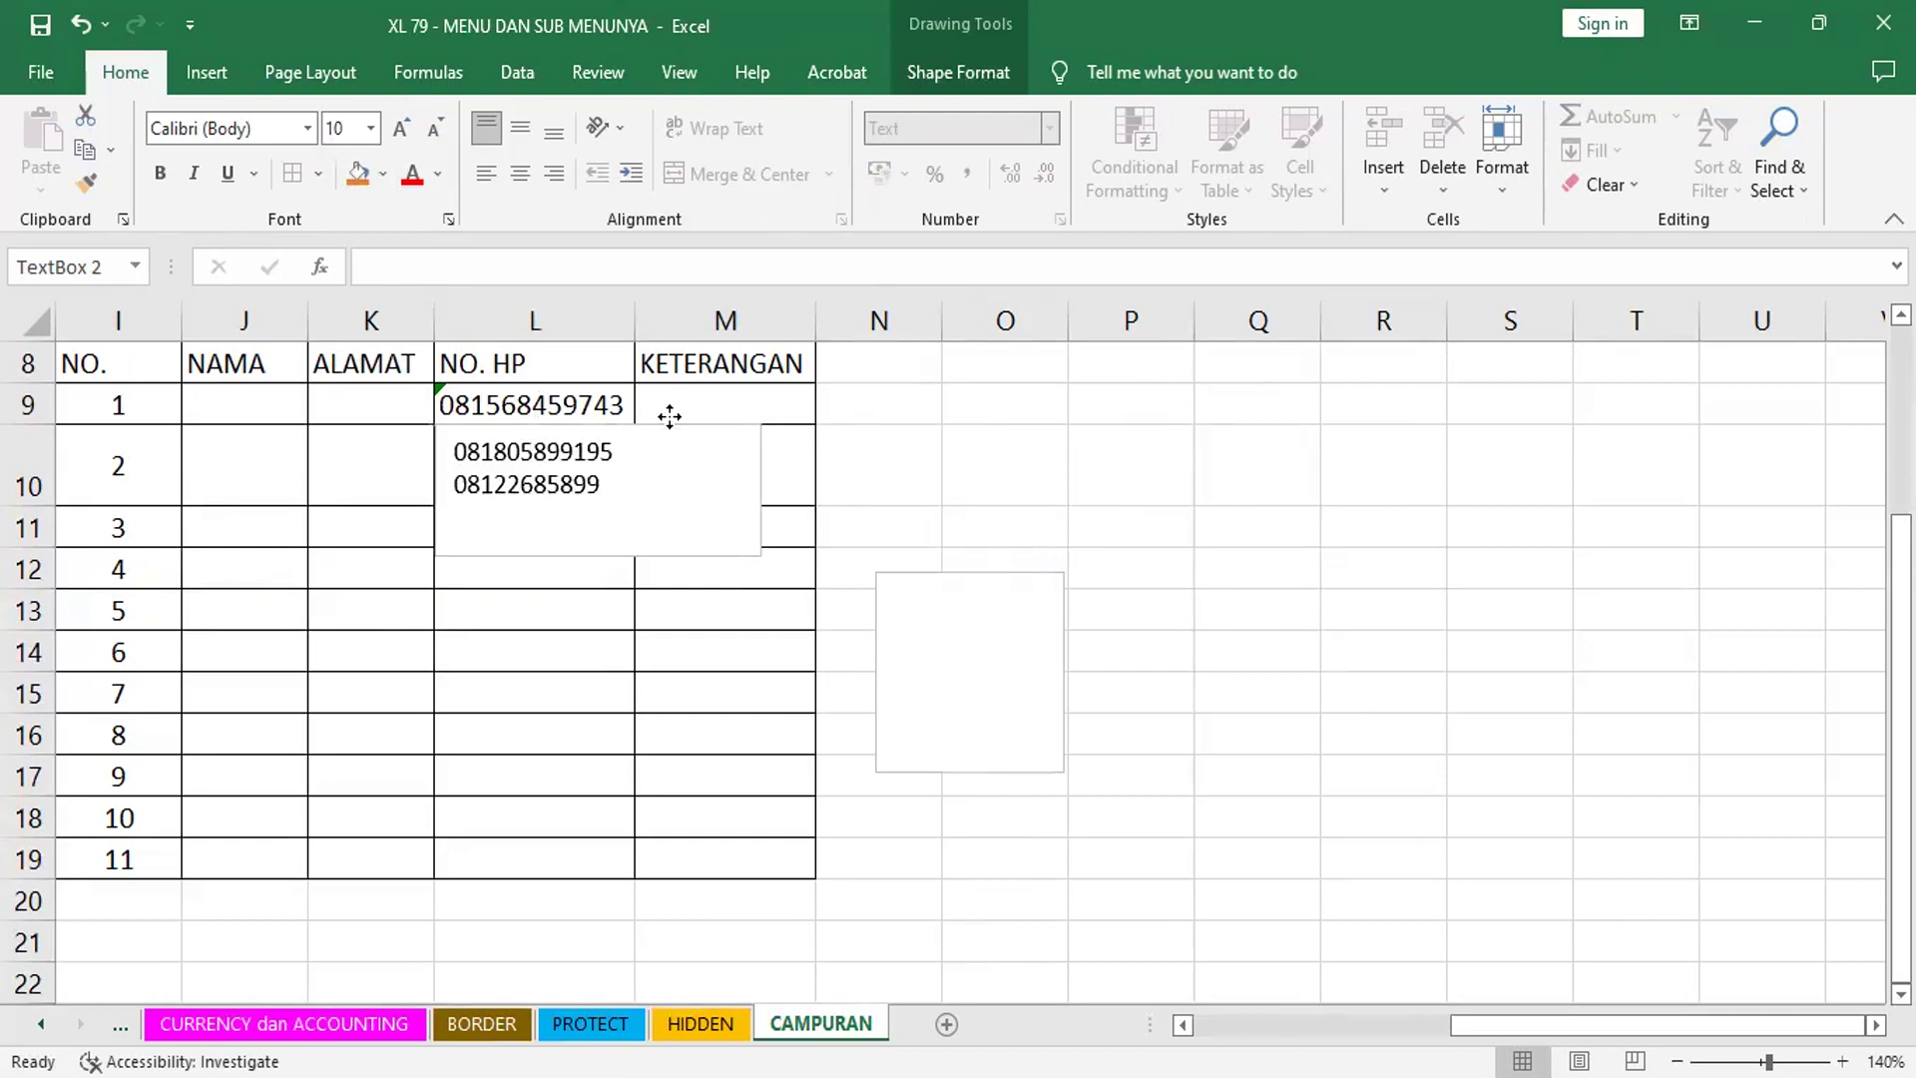
drag(672, 416, 676, 420)
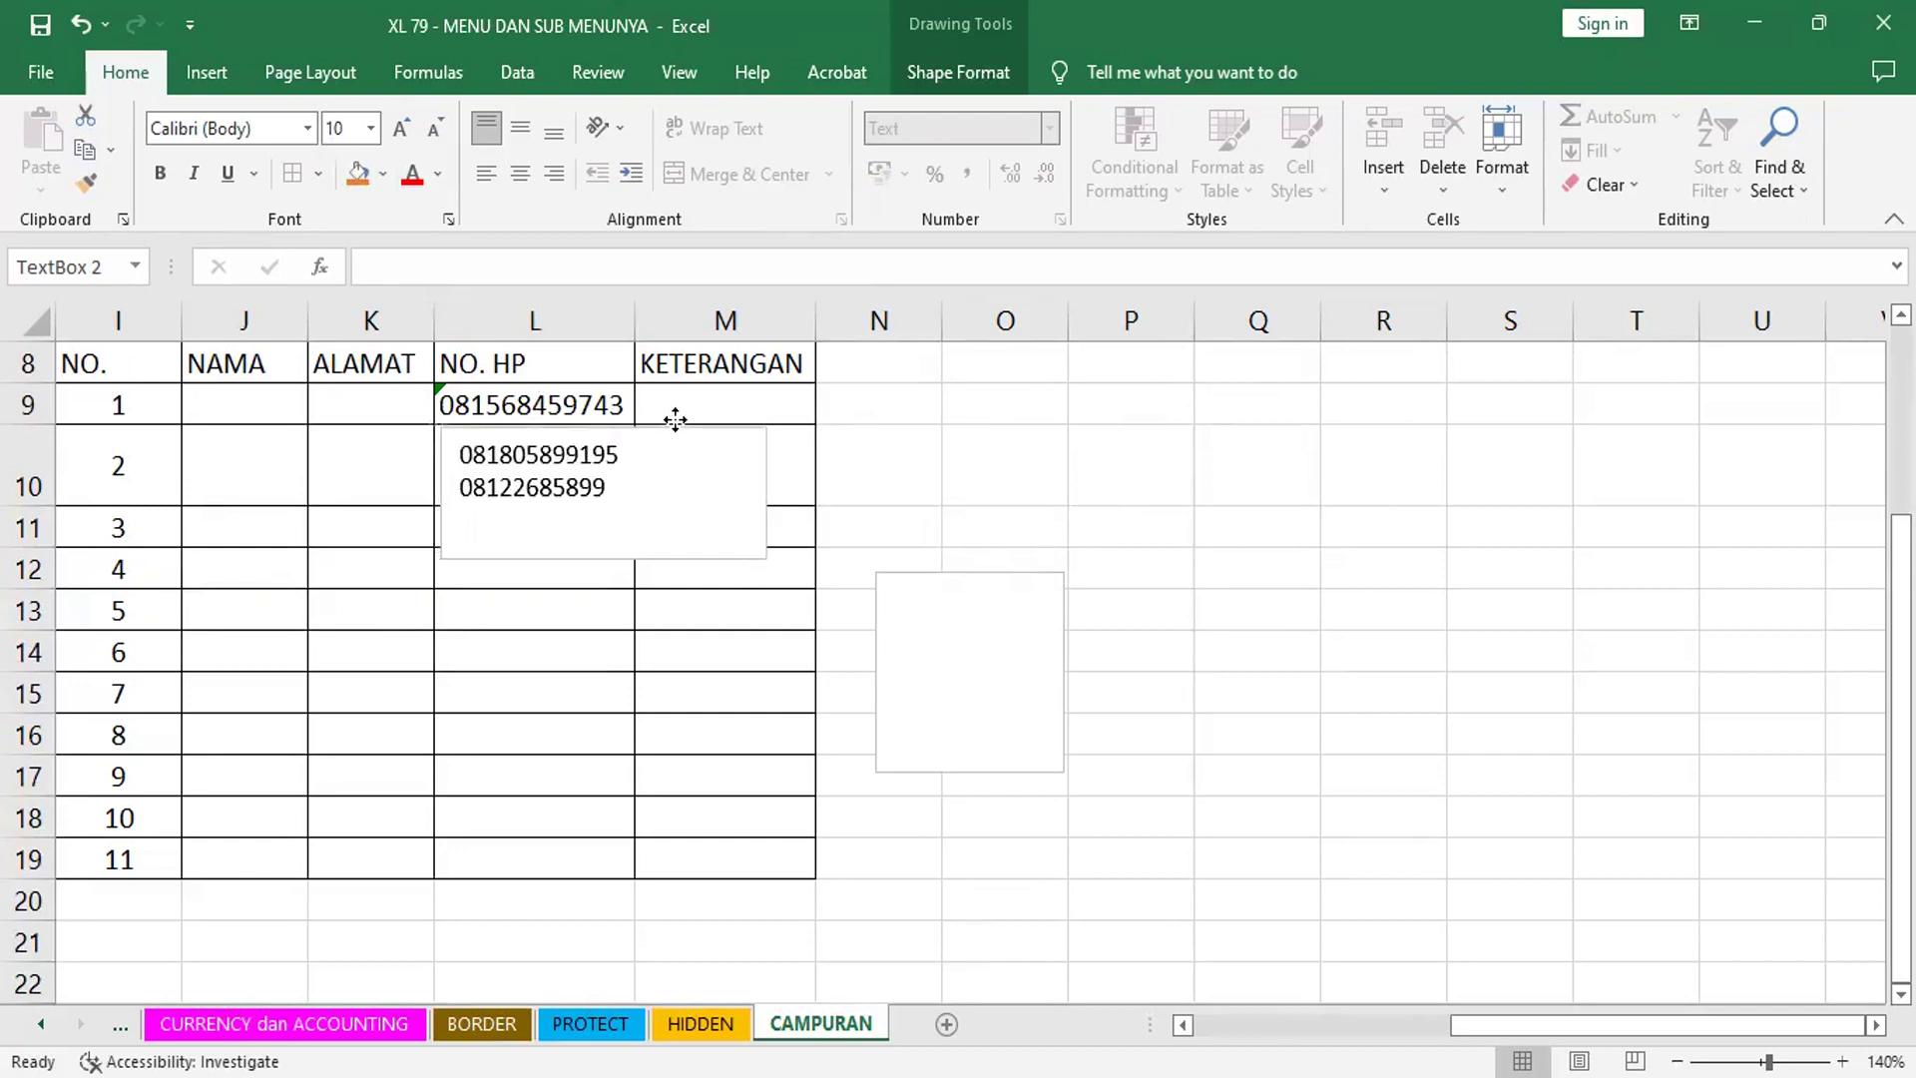
drag(763, 557, 681, 495)
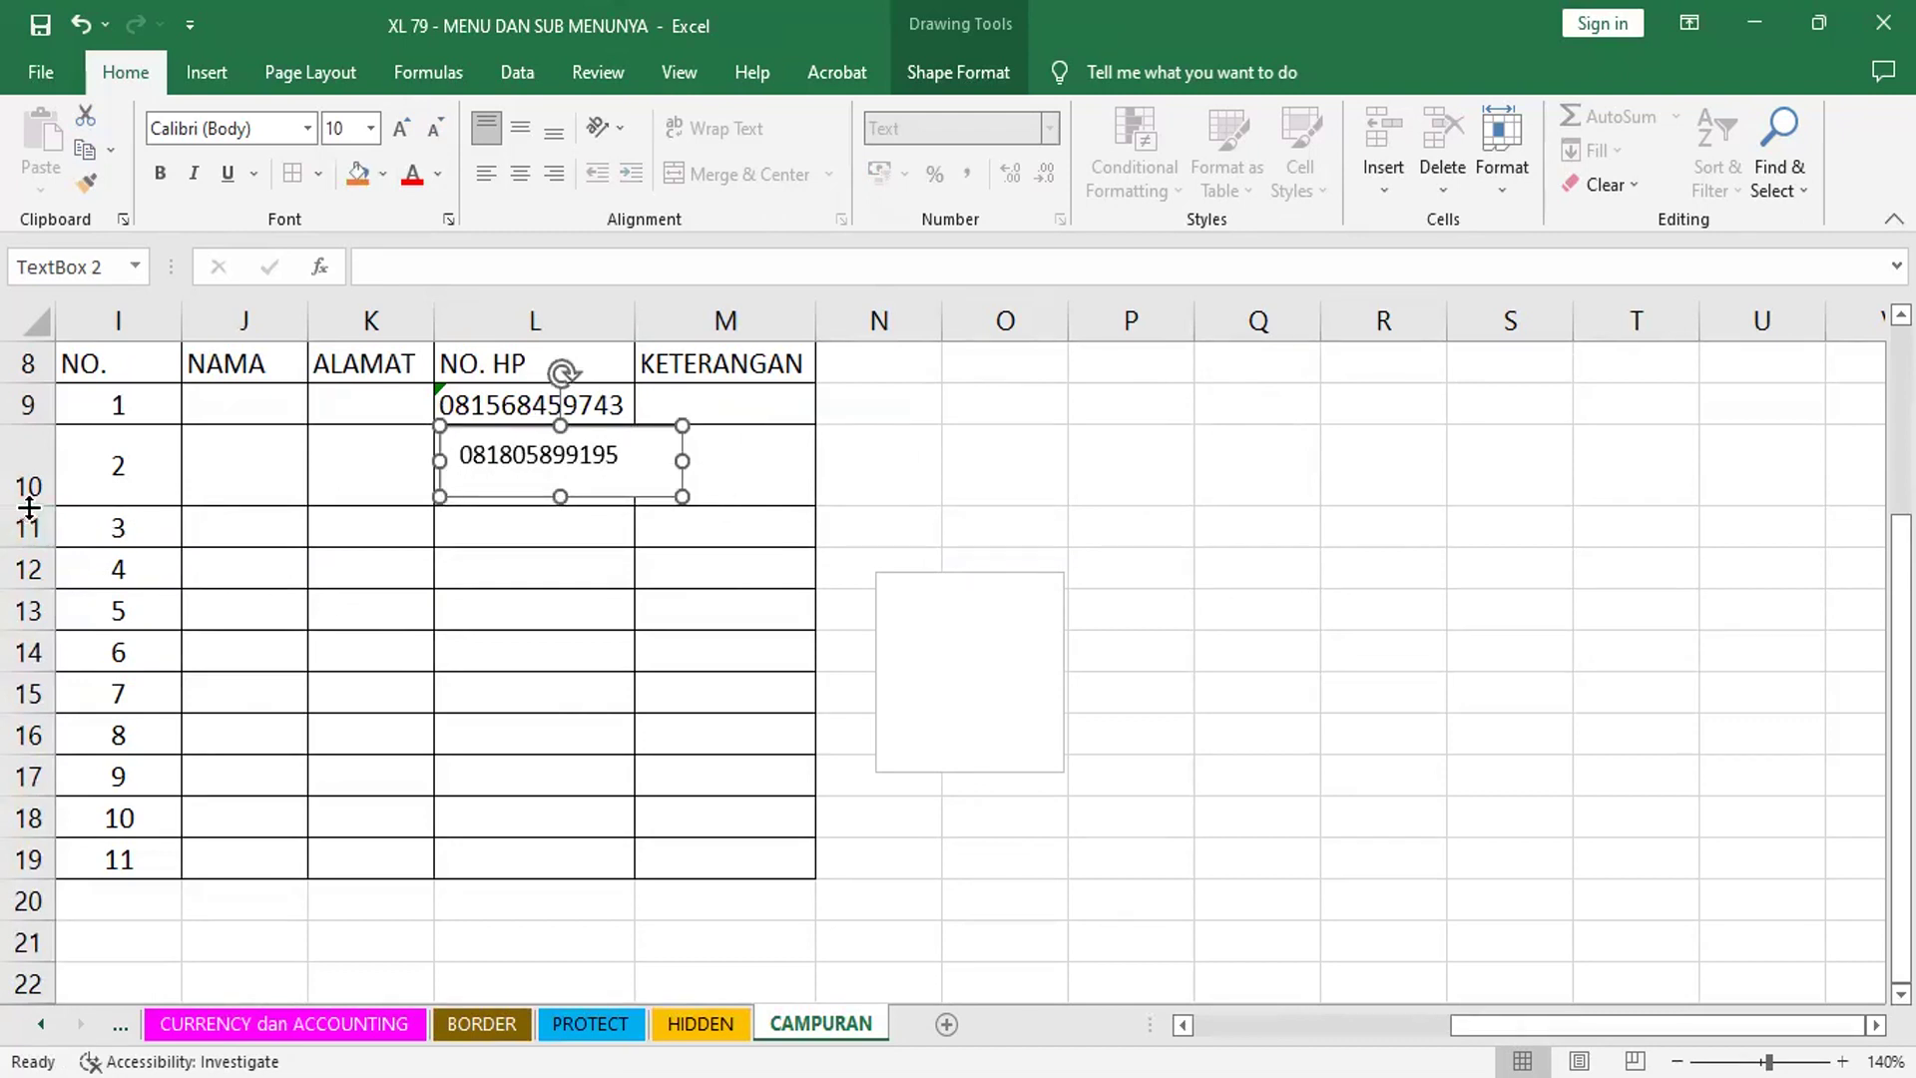
- Enlarge row 10 and column L, fitting the box so each number shows on one line
drag(29, 507, 29, 540)
drag(561, 496, 557, 535)
drag(689, 480, 629, 478)
drag(635, 323, 651, 322)
drag(630, 480, 642, 480)
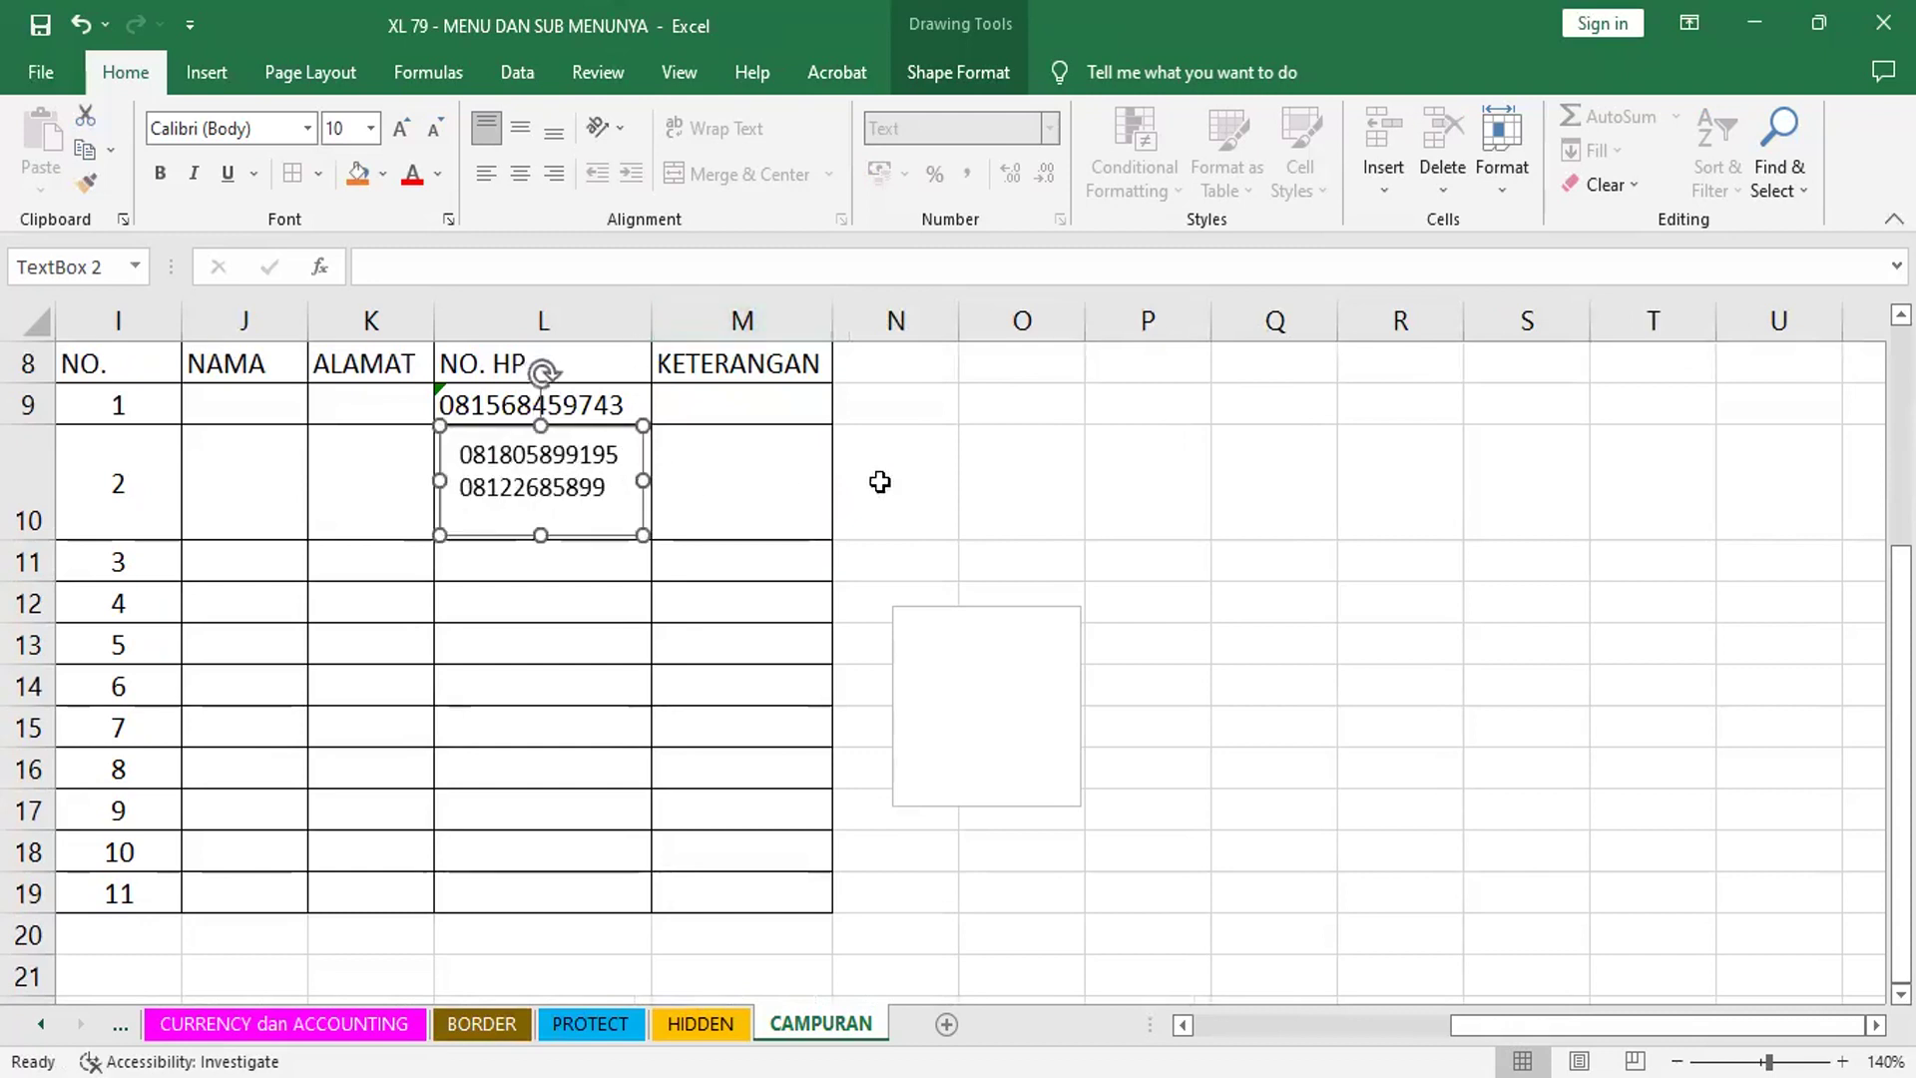
click(1161, 499)
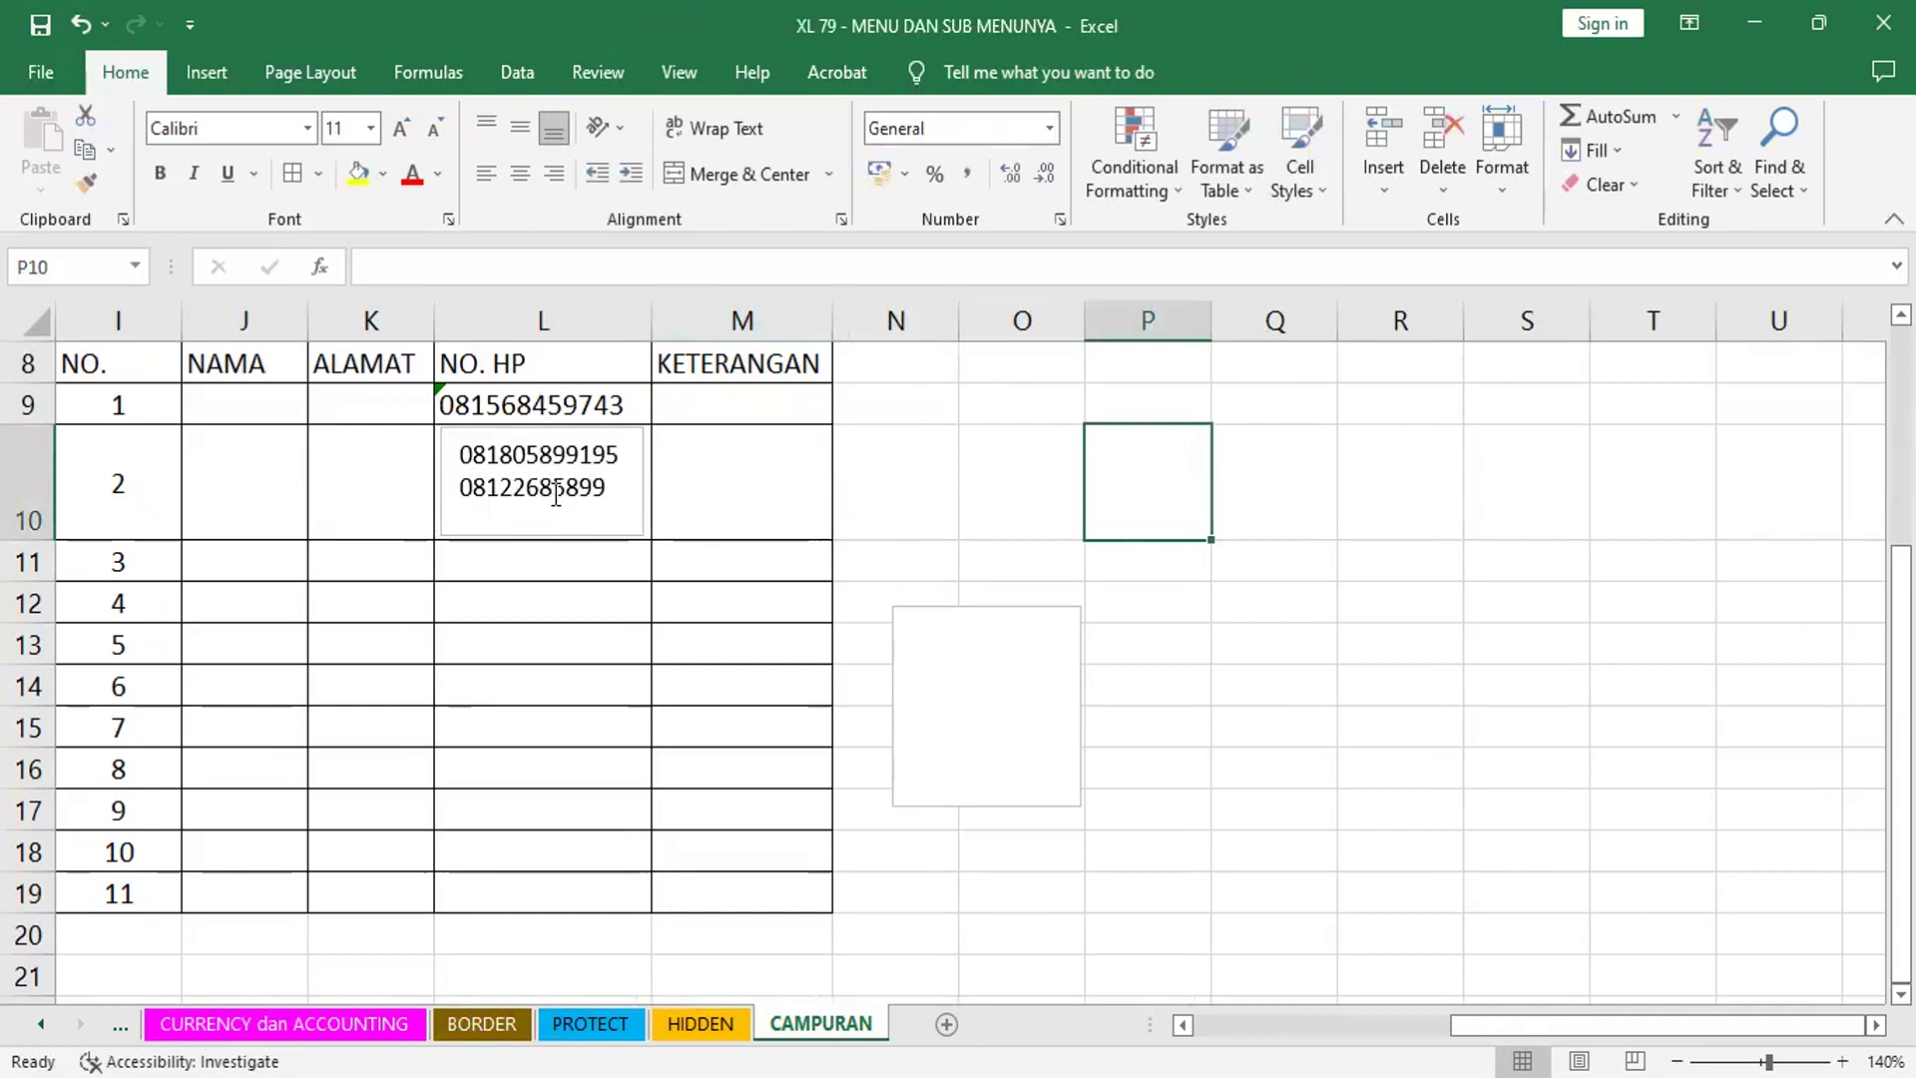